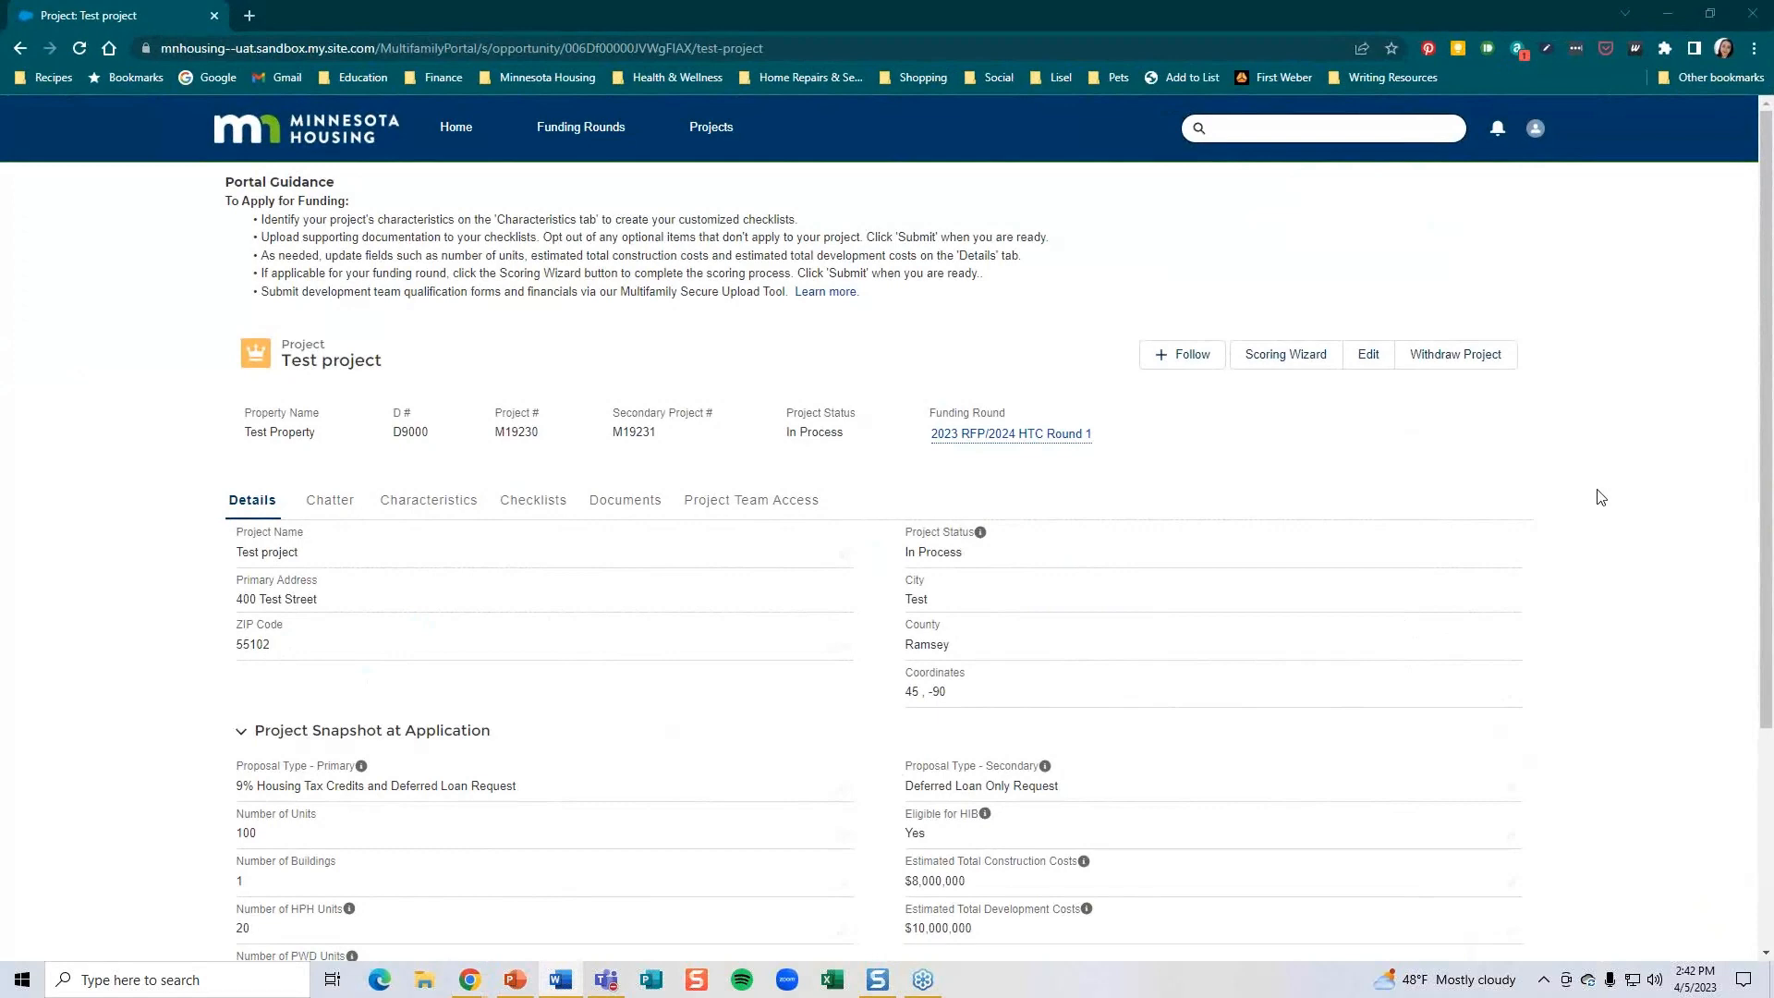
# Open the project's Scoring Wizard, accept the terms and conditions, and create a Test Scenario scoresheet.
pyautogui.click(1296, 360)
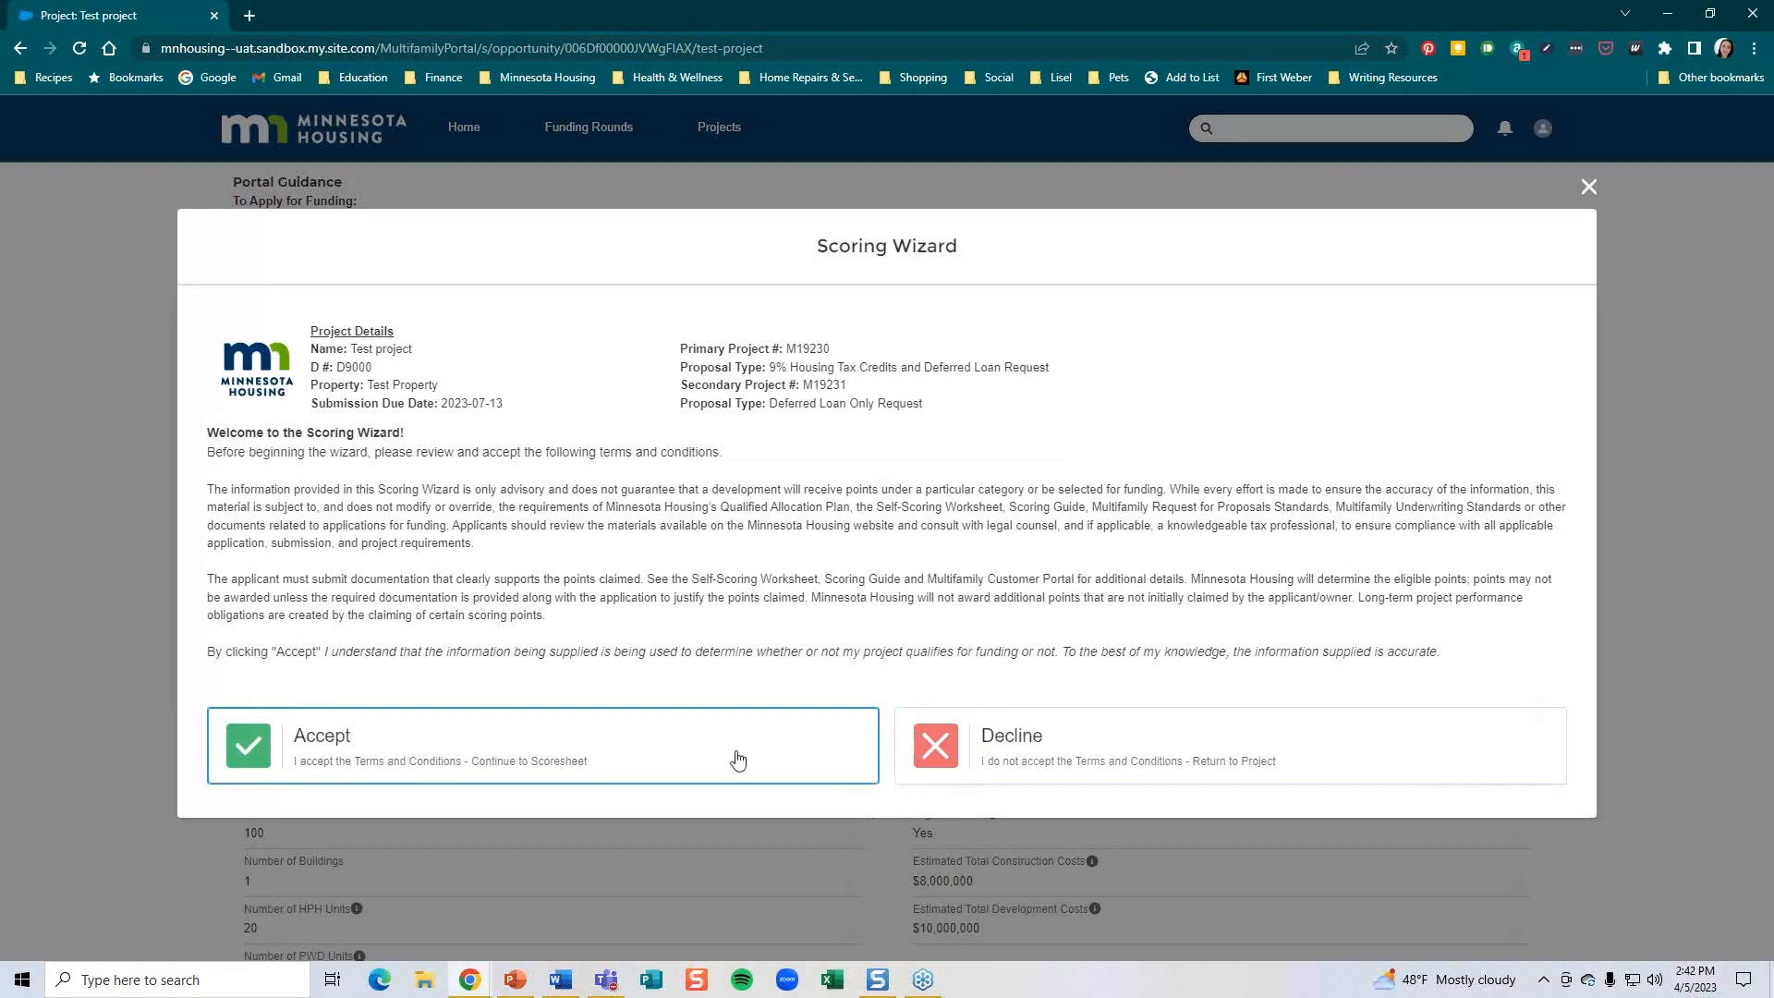
pyautogui.click(675, 760)
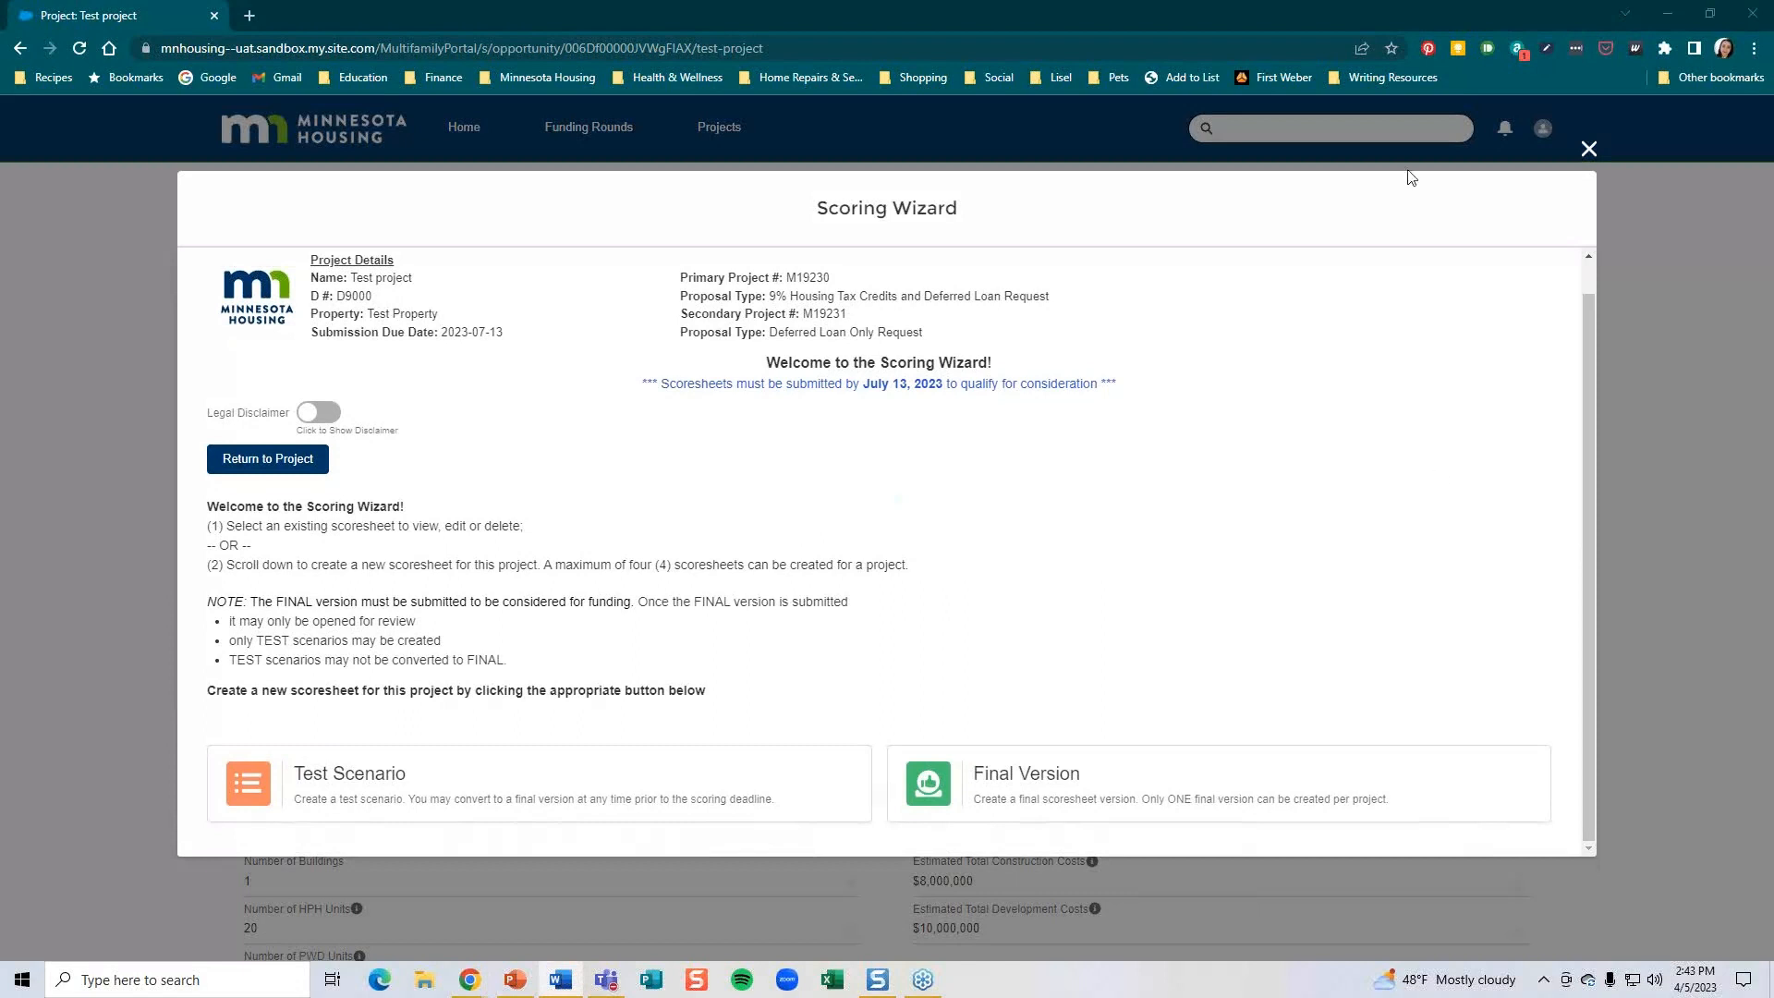
pyautogui.click(1212, 529)
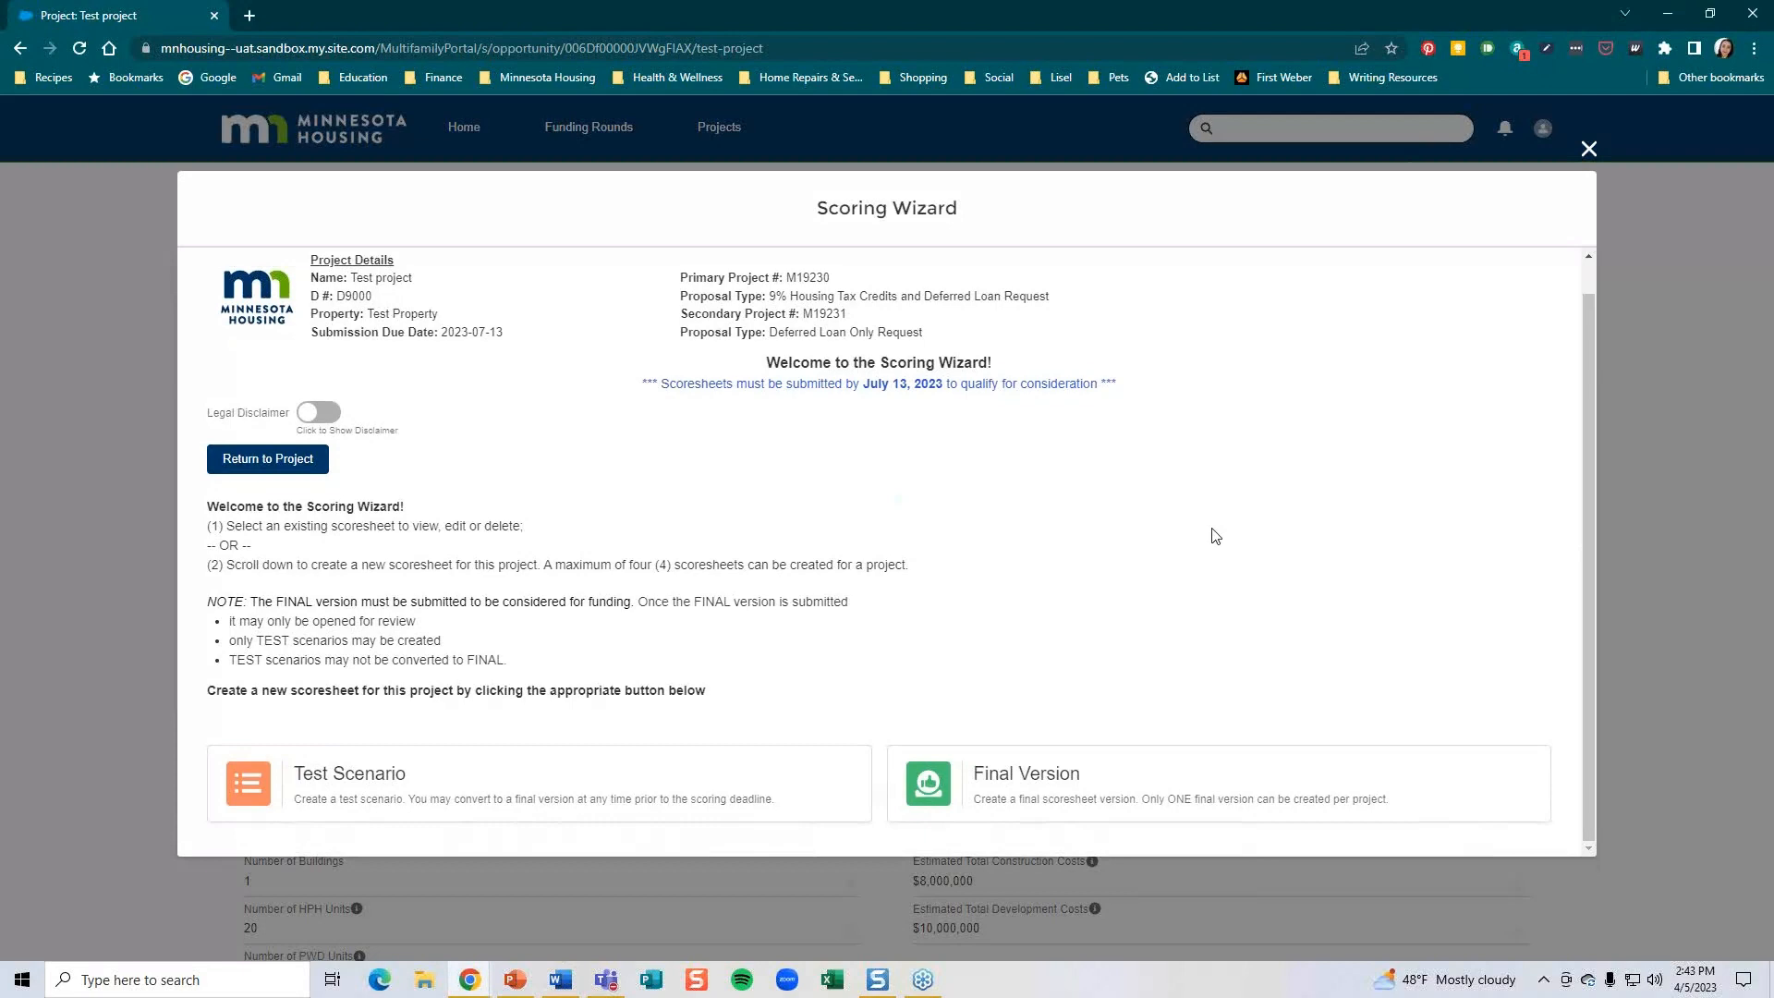
pyautogui.click(426, 793)
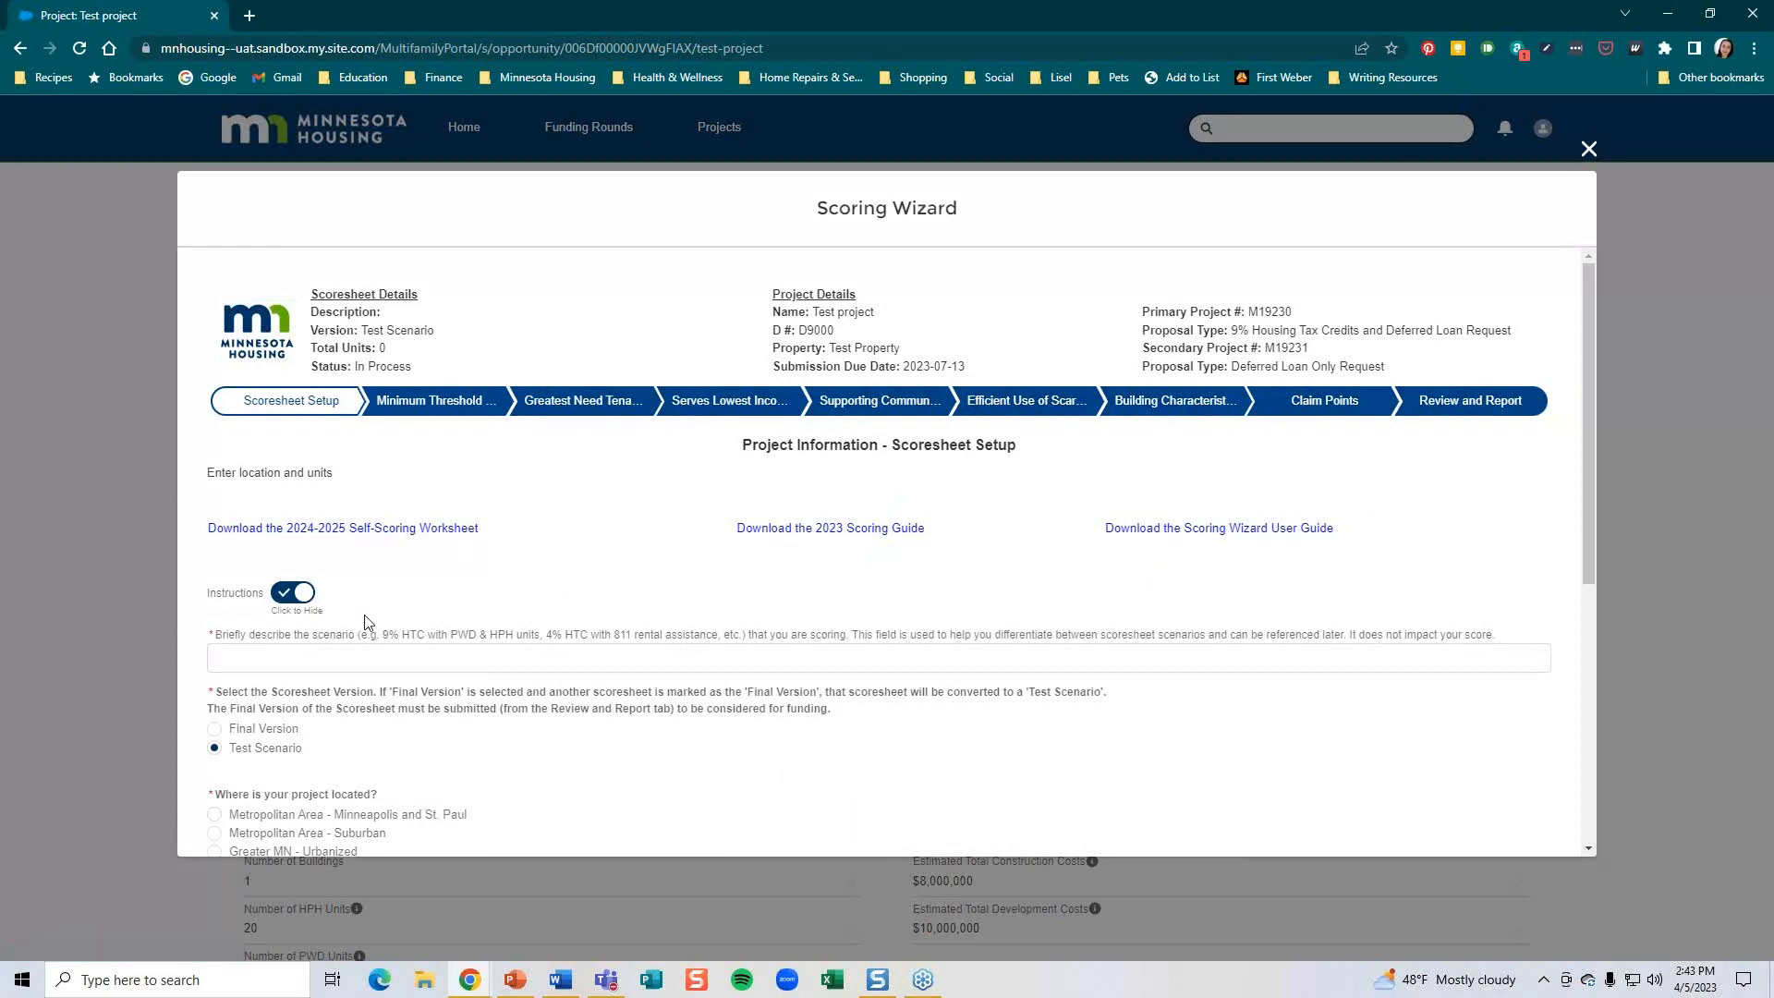
# Hide and restore the scoresheet setup instructions, and describe the scenario as "9% HTC scenario".
pyautogui.click(302, 594)
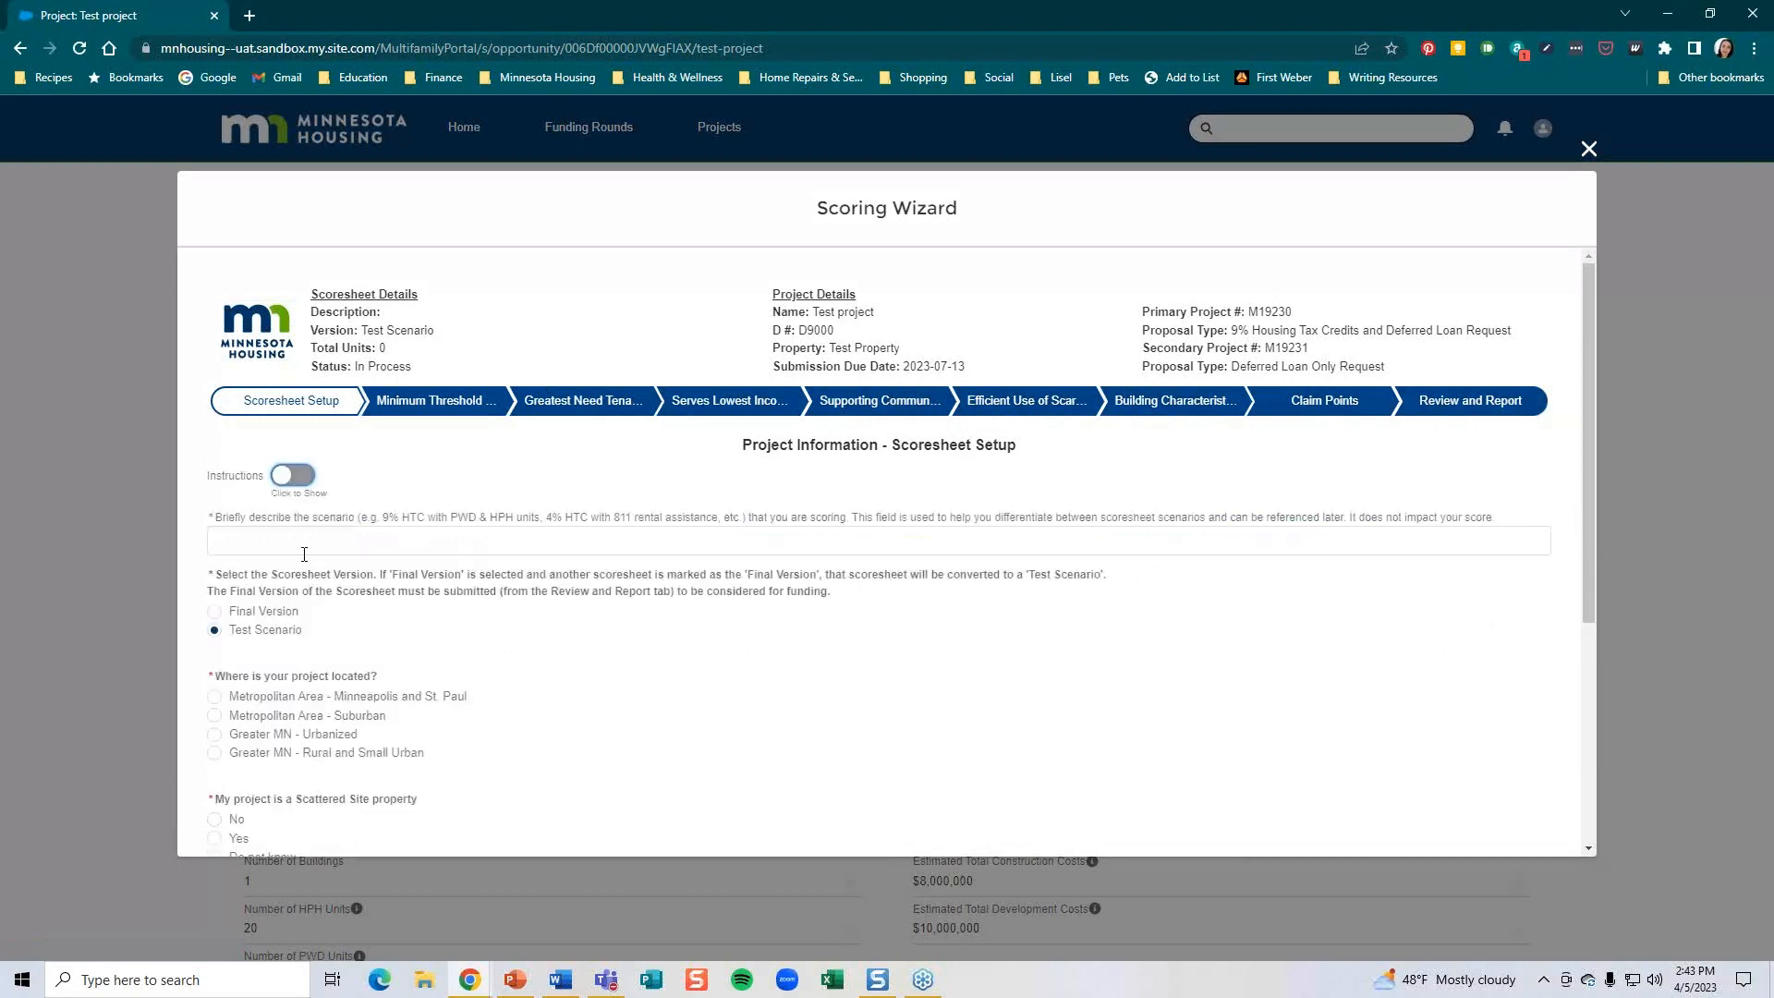
pyautogui.click(285, 477)
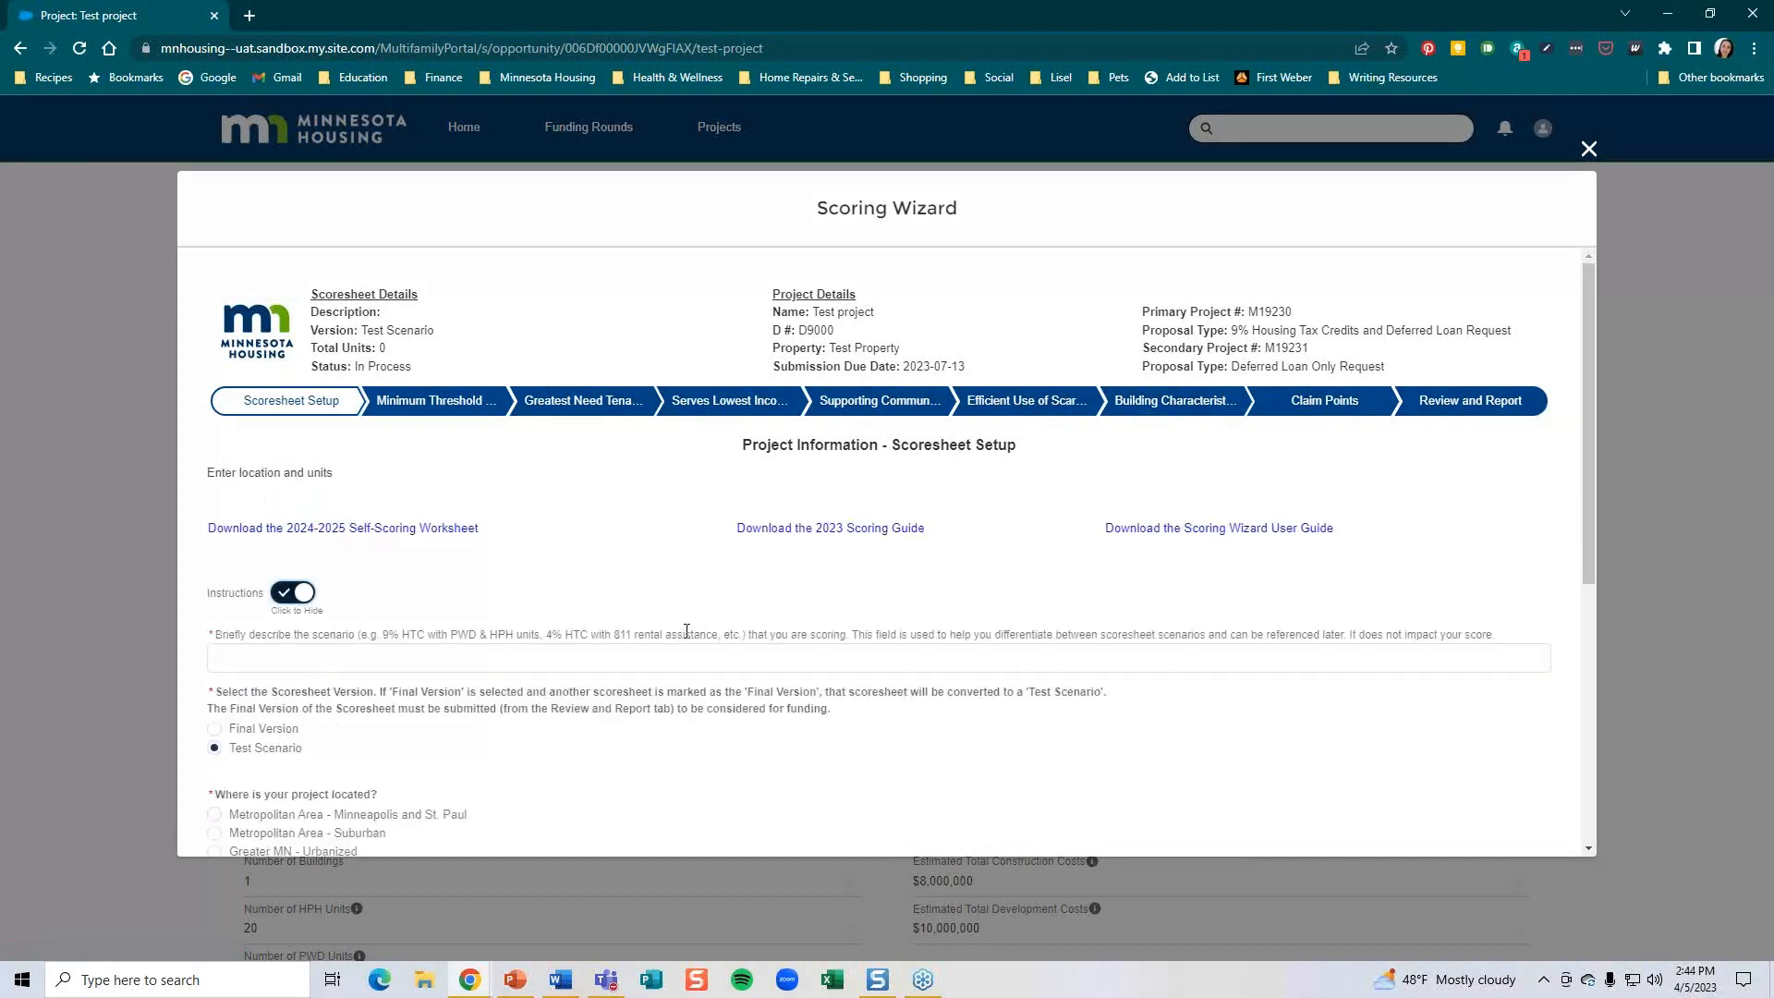
pyautogui.scroll(-3, 686, 631)
pyautogui.click(512, 381)
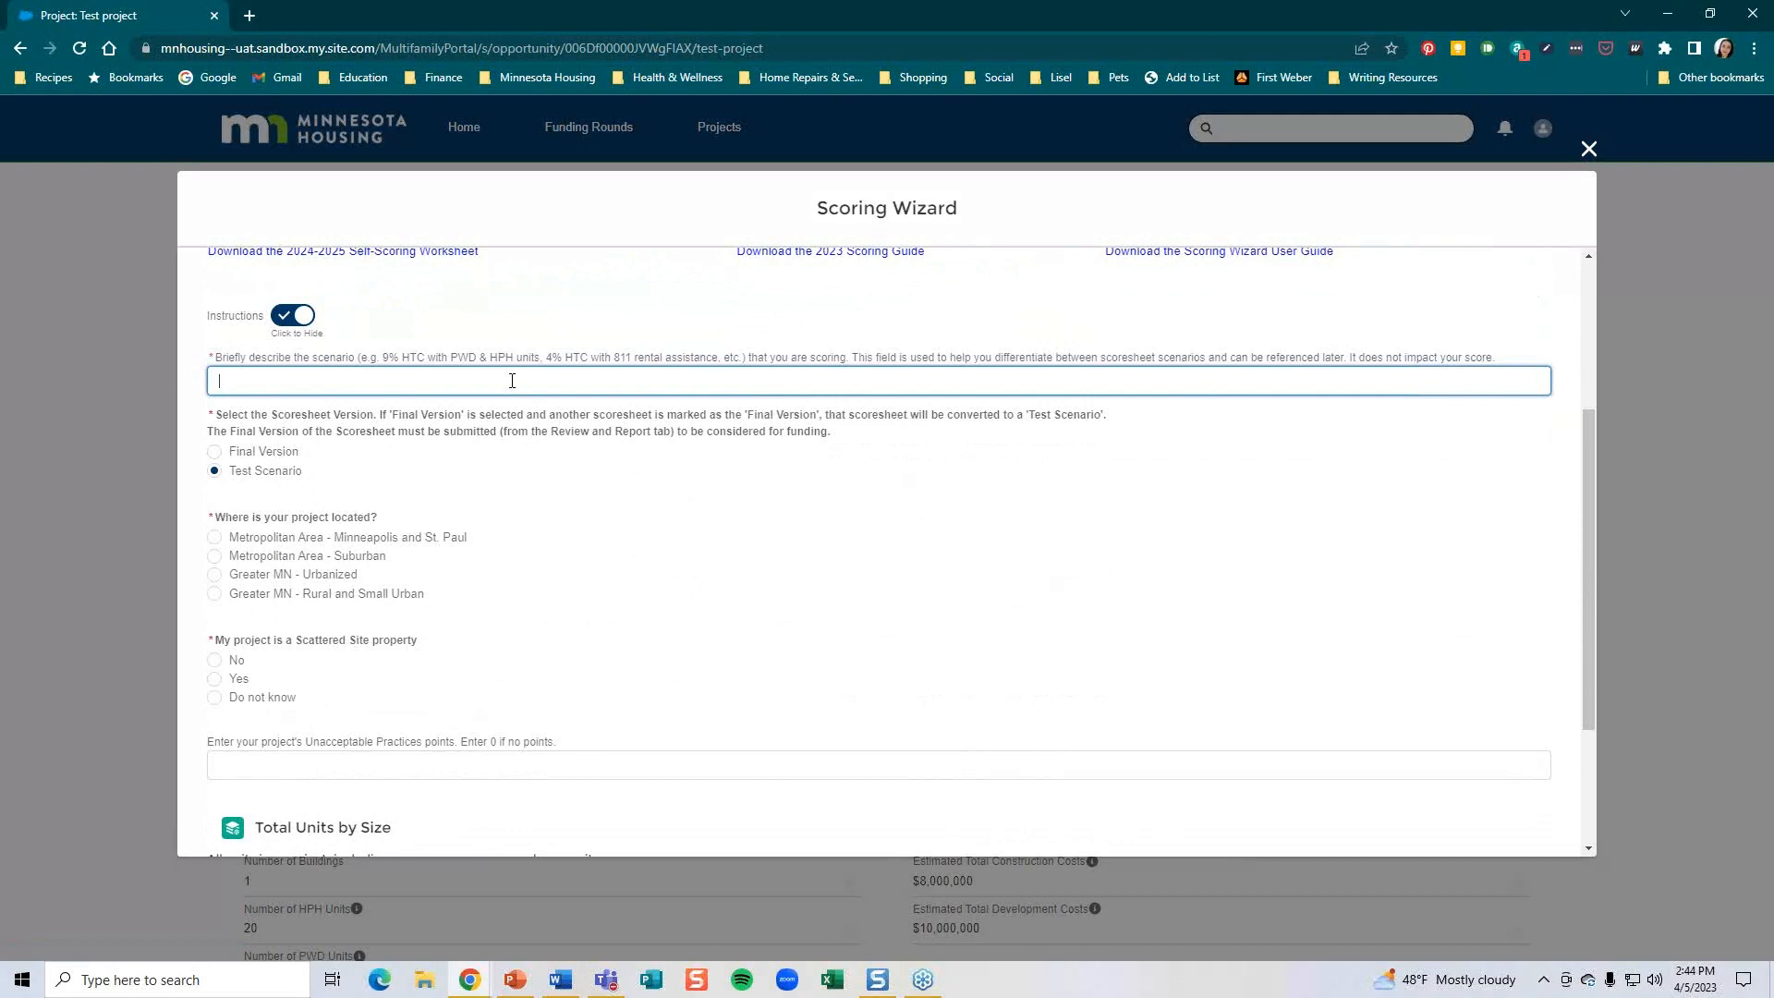
pyautogui.write('% HTC scenario')
# Set the project location to Metropolitan Area - Minneapolis and St. Paul and mark it as a Scattered Site property.
pyautogui.scroll(-1, 554, 523)
pyautogui.scroll(3, 428, 369)
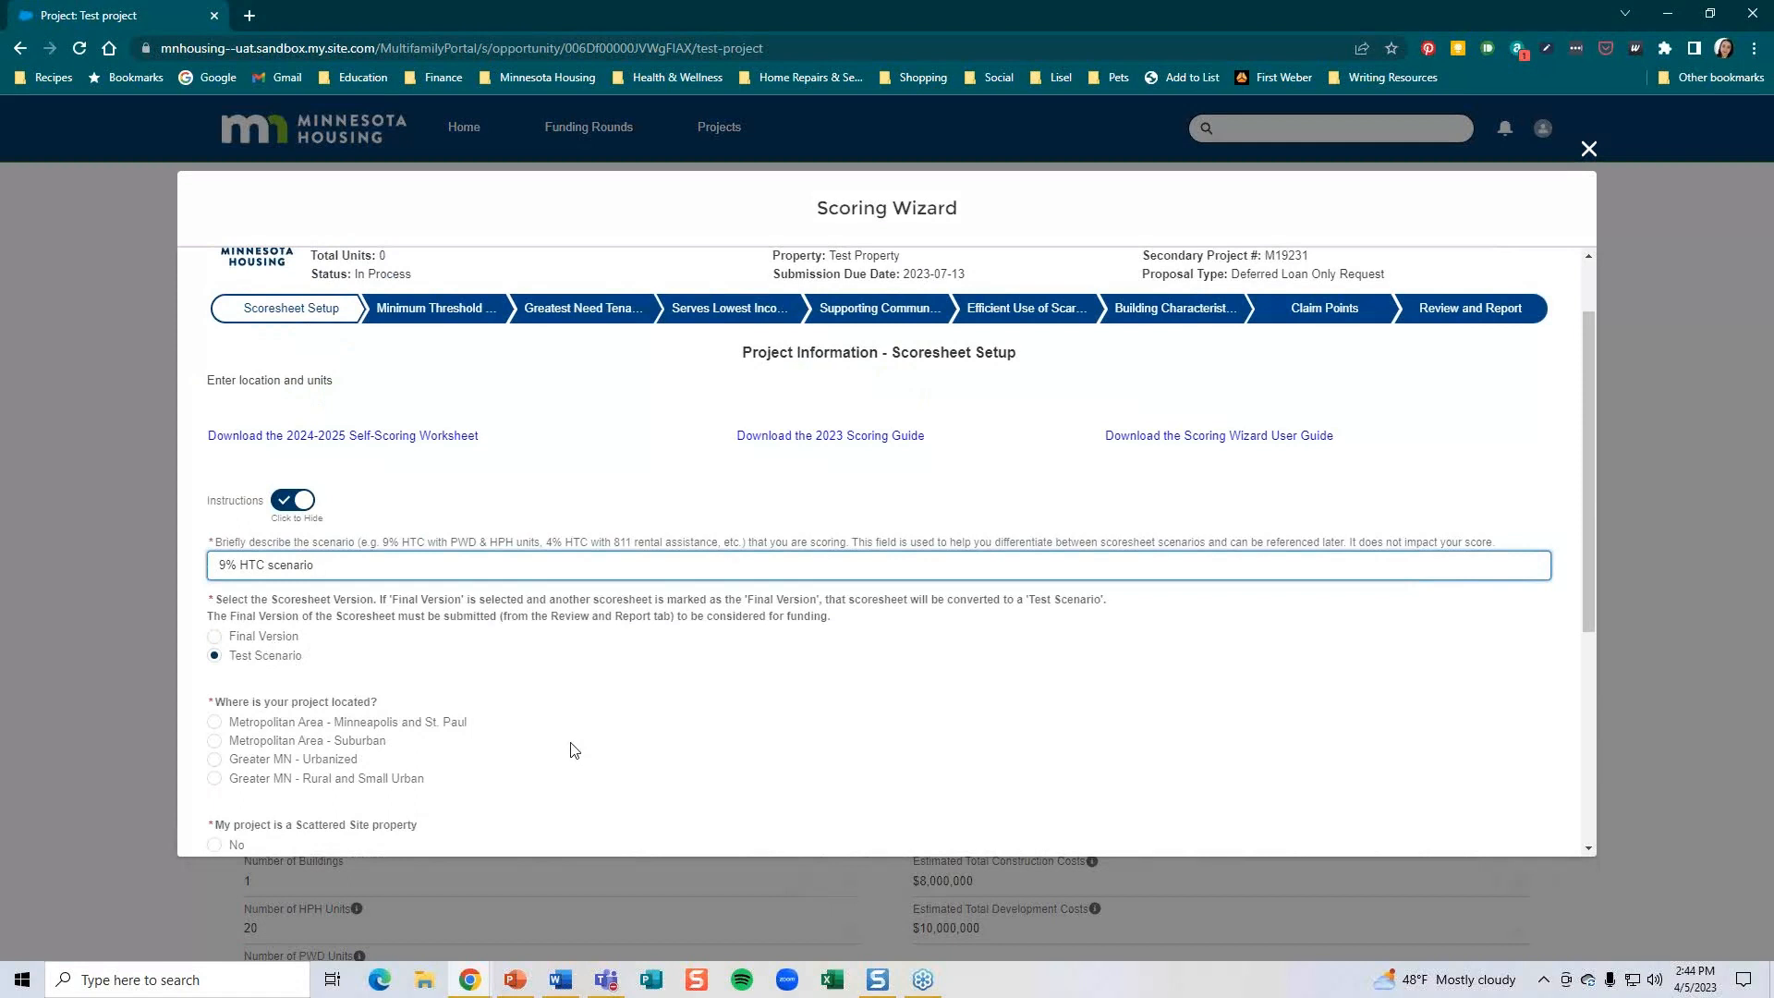
pyautogui.scroll(-1, 664, 762)
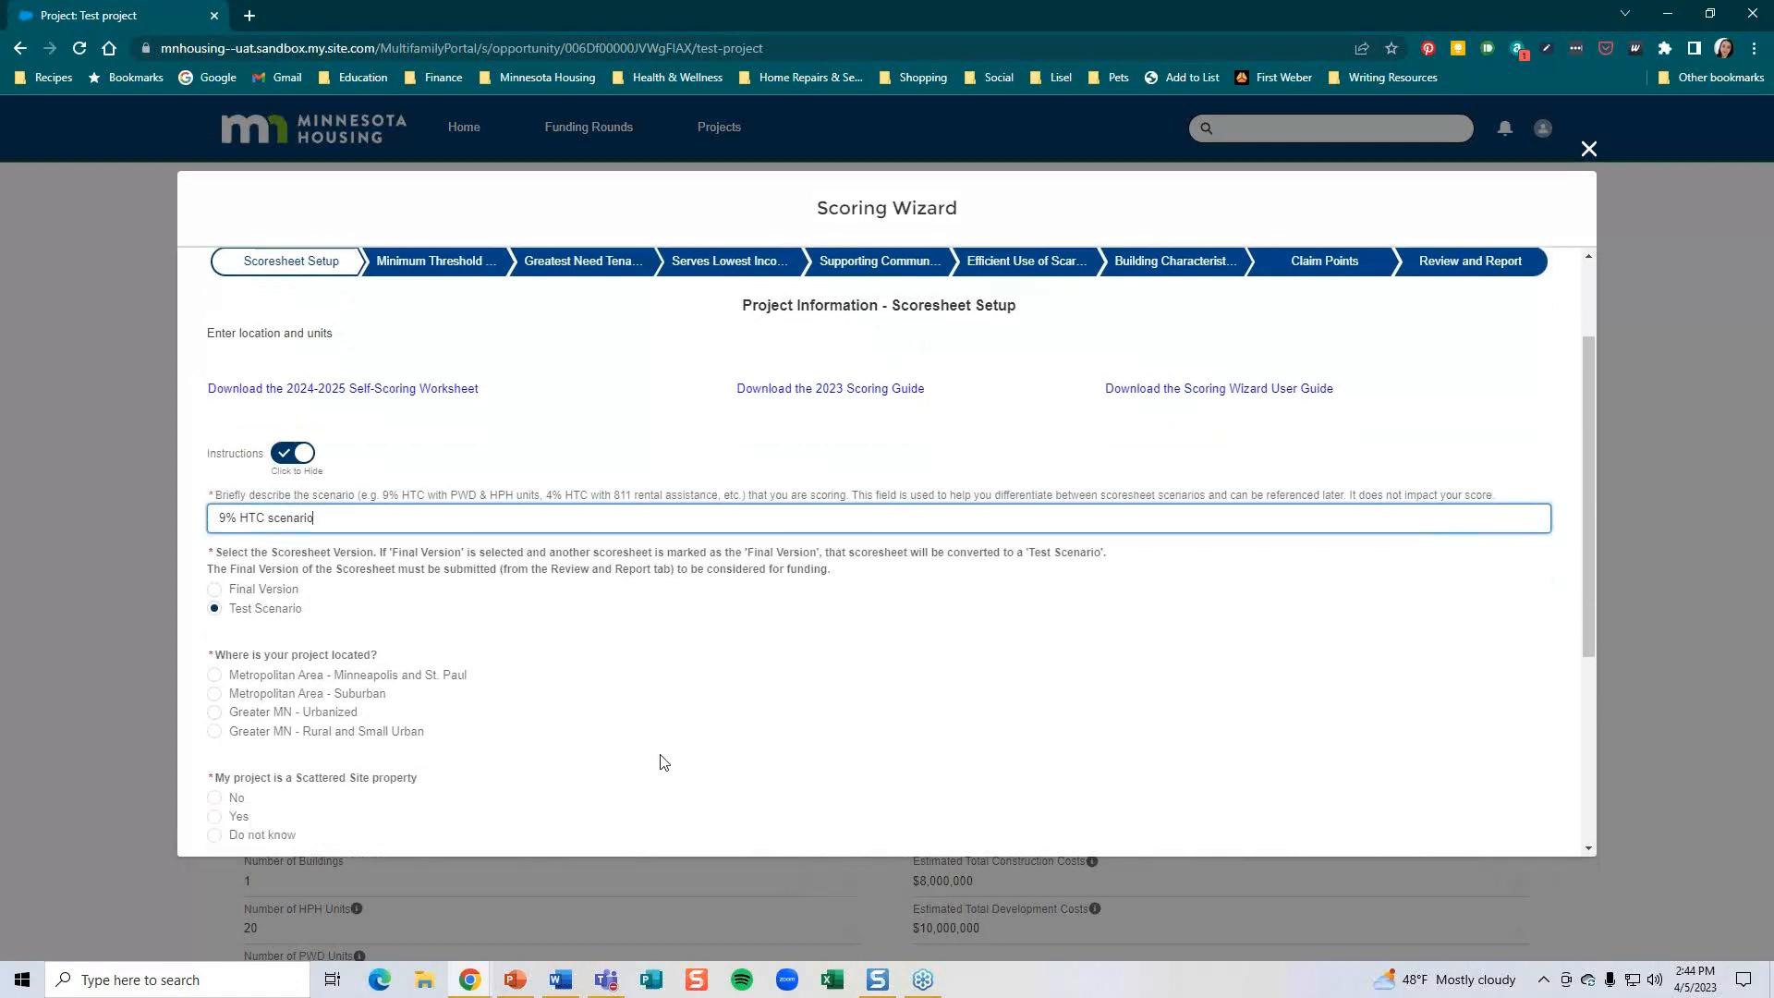
pyautogui.scroll(-1, 663, 762)
pyautogui.click(214, 630)
pyautogui.scroll(-3, 434, 729)
pyautogui.scroll(-1, 439, 735)
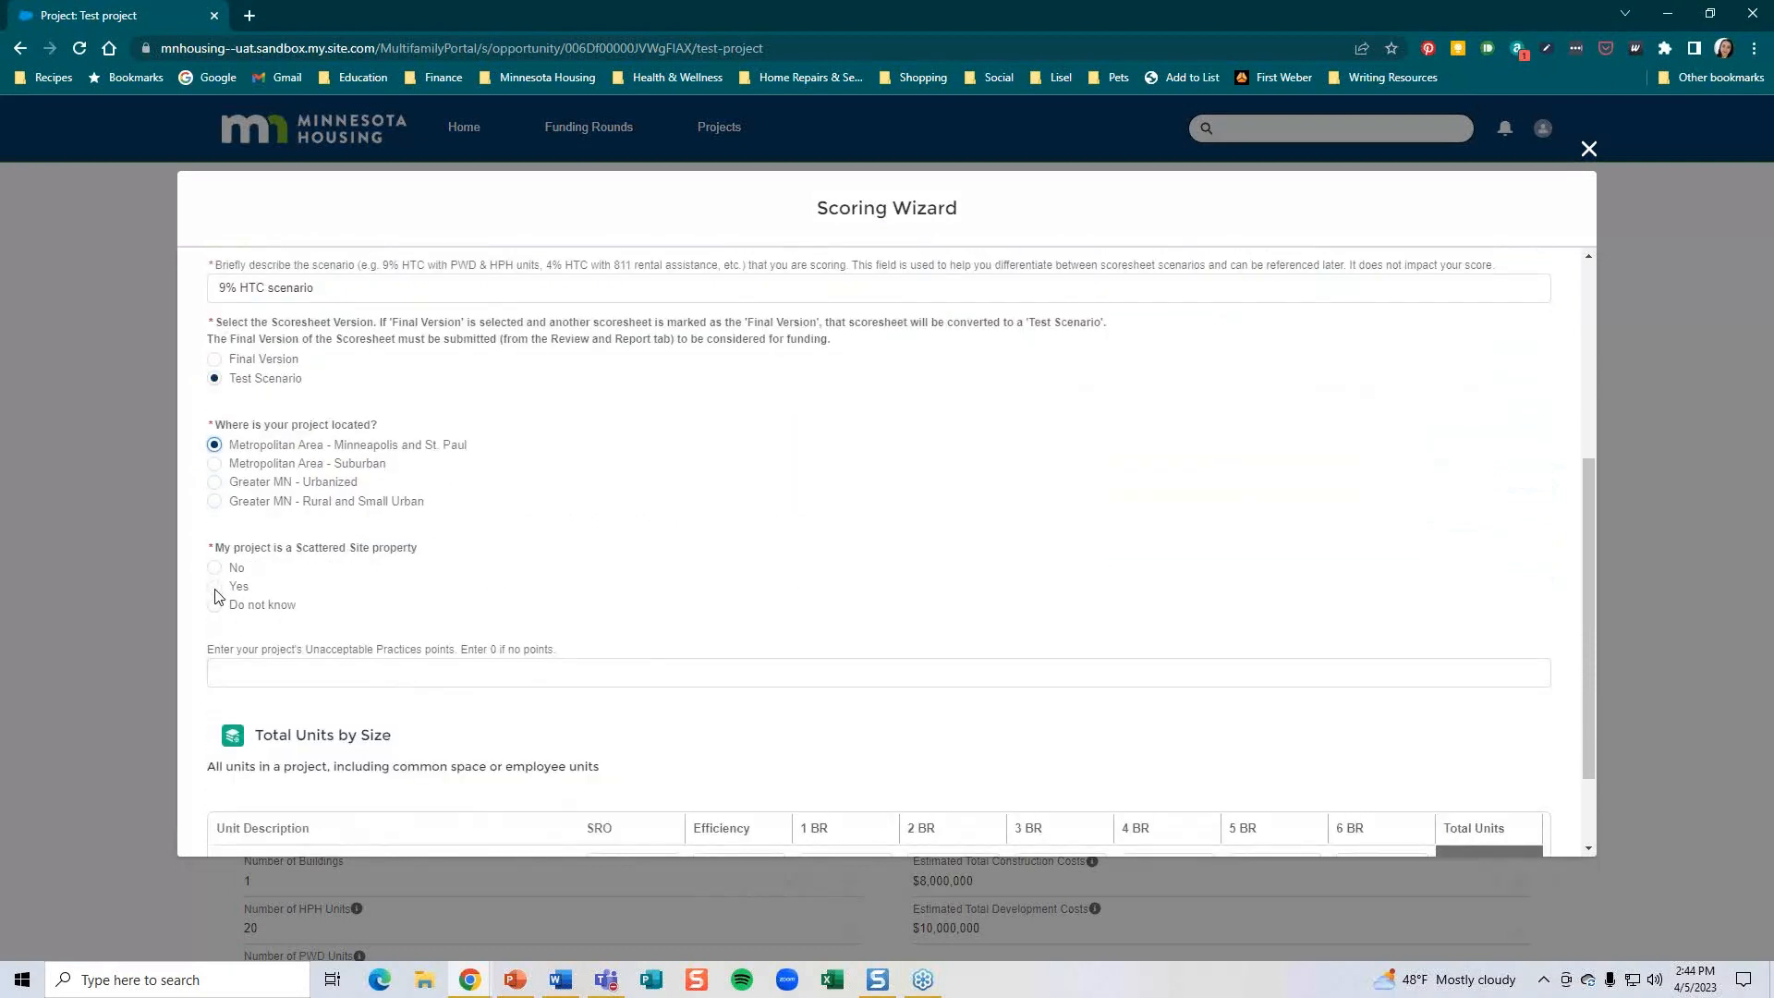
pyautogui.click(215, 587)
pyautogui.scroll(-2, 516, 605)
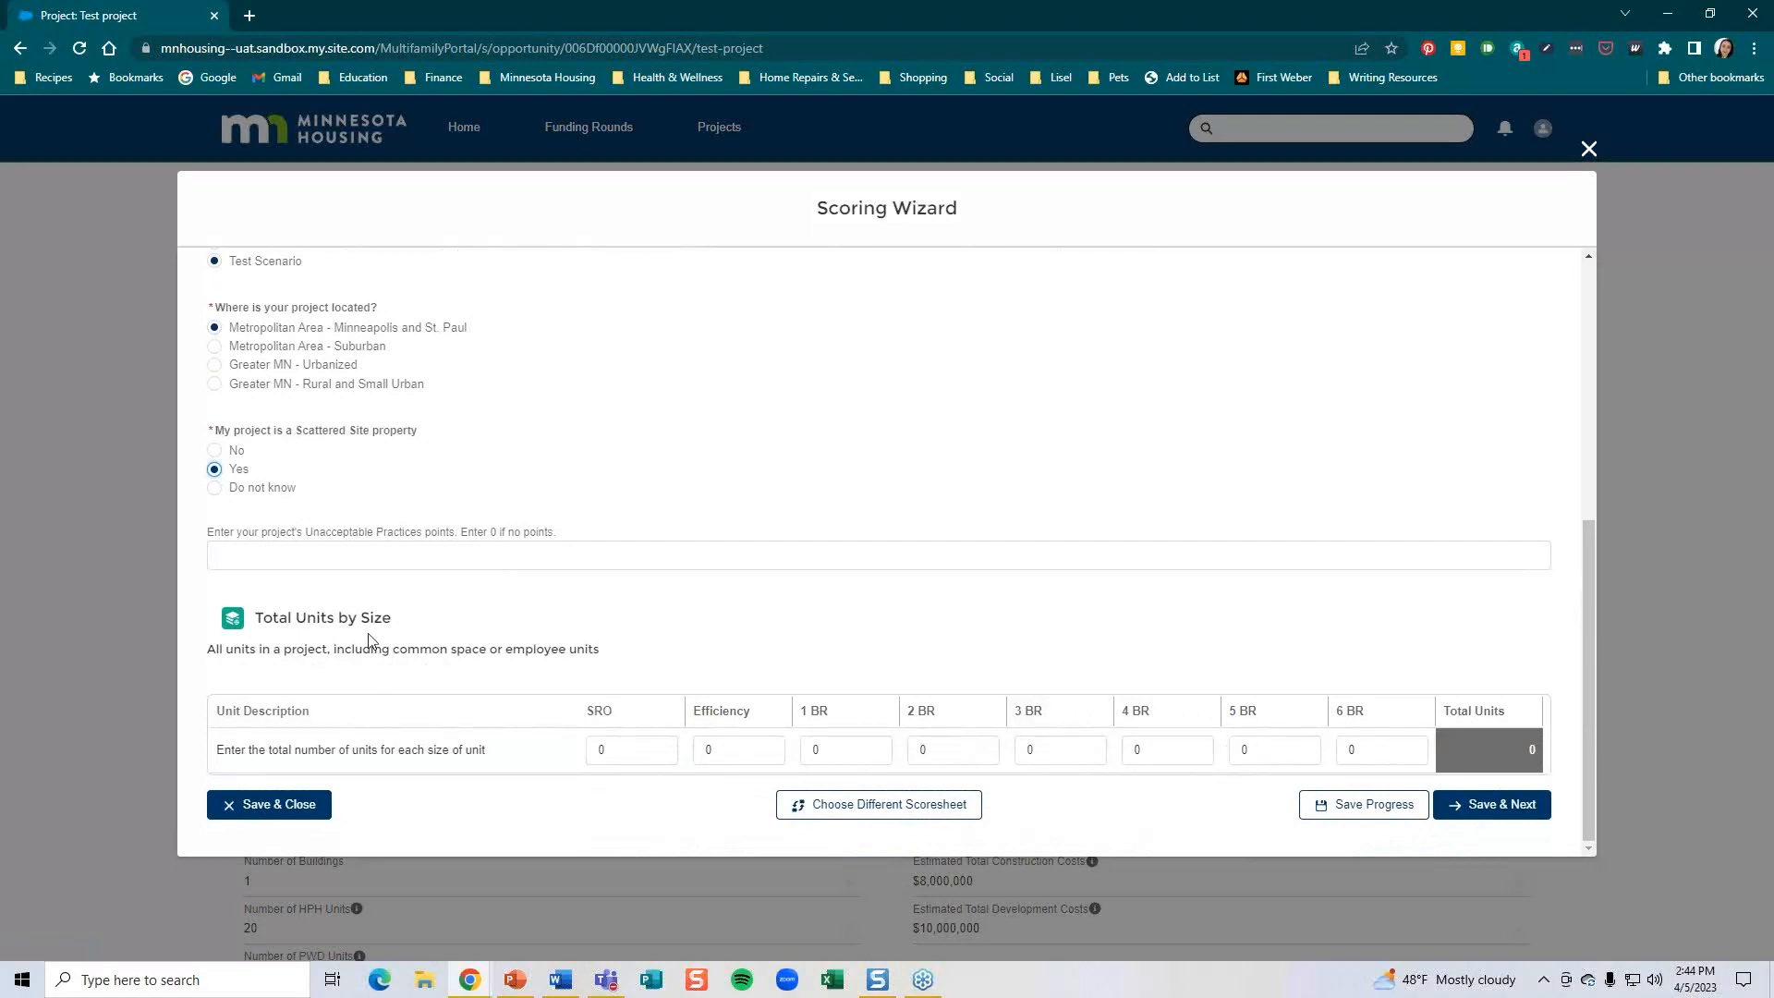
# Enter total units of 30 1 BR, 20 2 BR and 50 3 BR, and save and continue.
pyautogui.moveTo(1072, 749); pyautogui.dragTo(1024, 749)
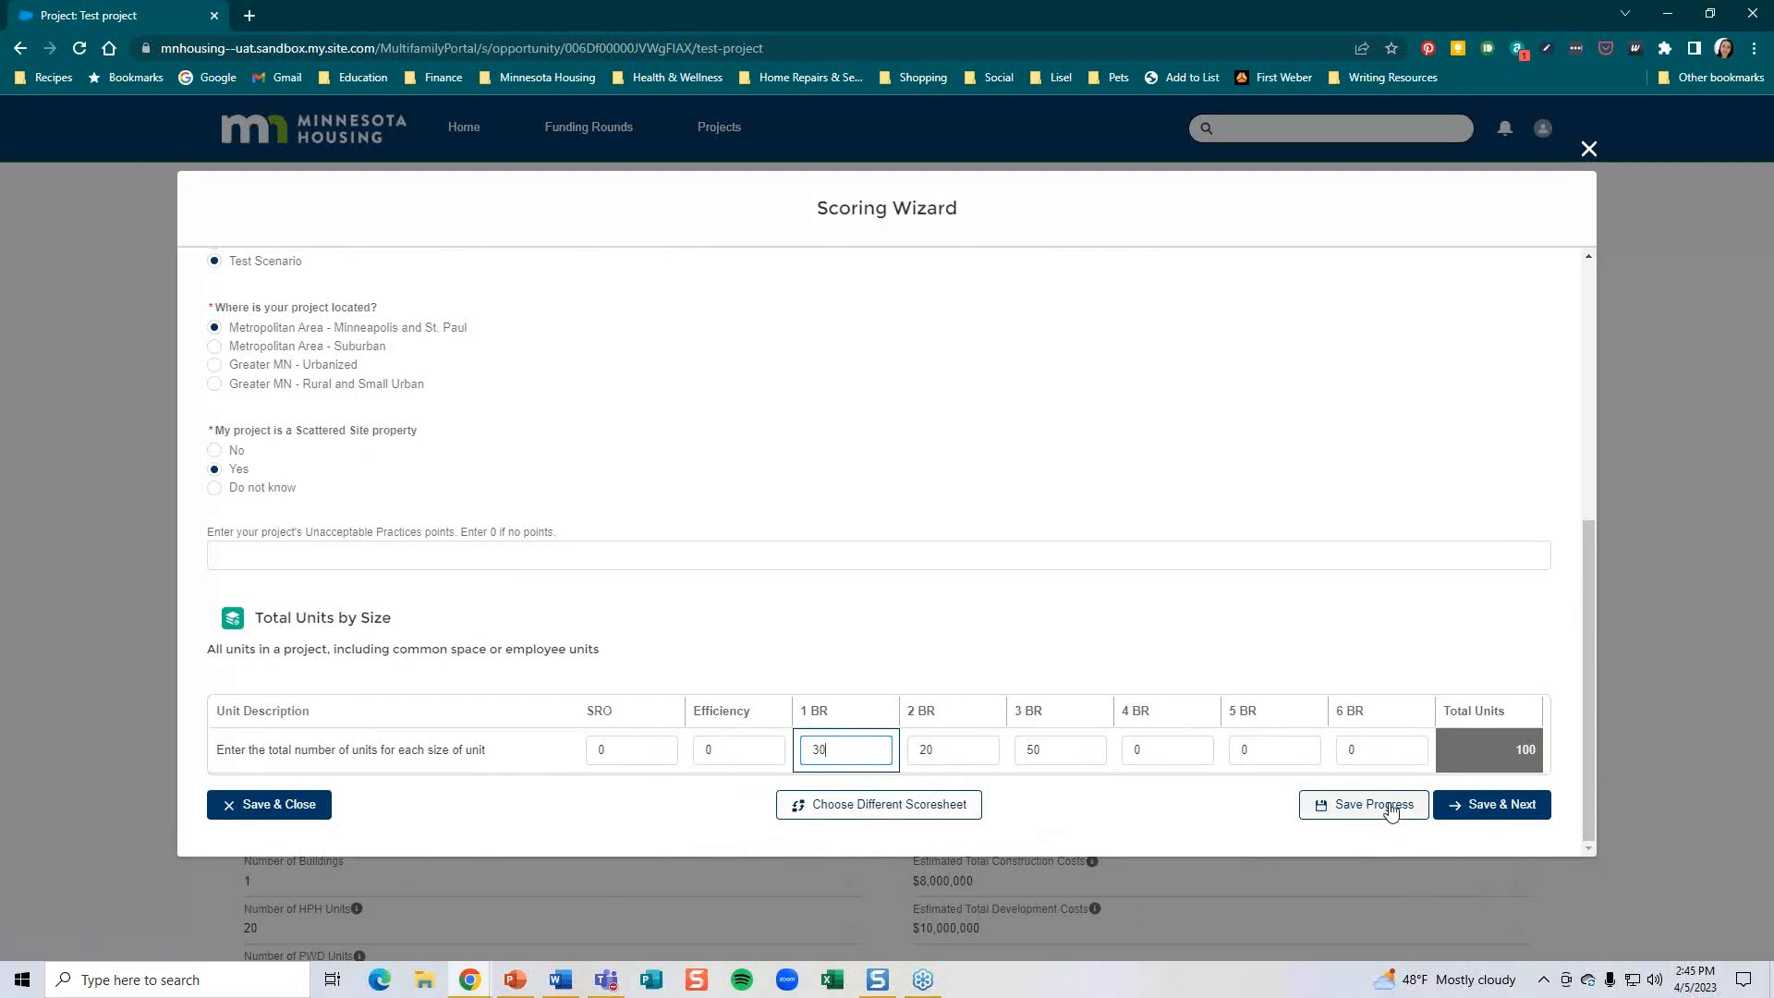
pyautogui.click(1499, 815)
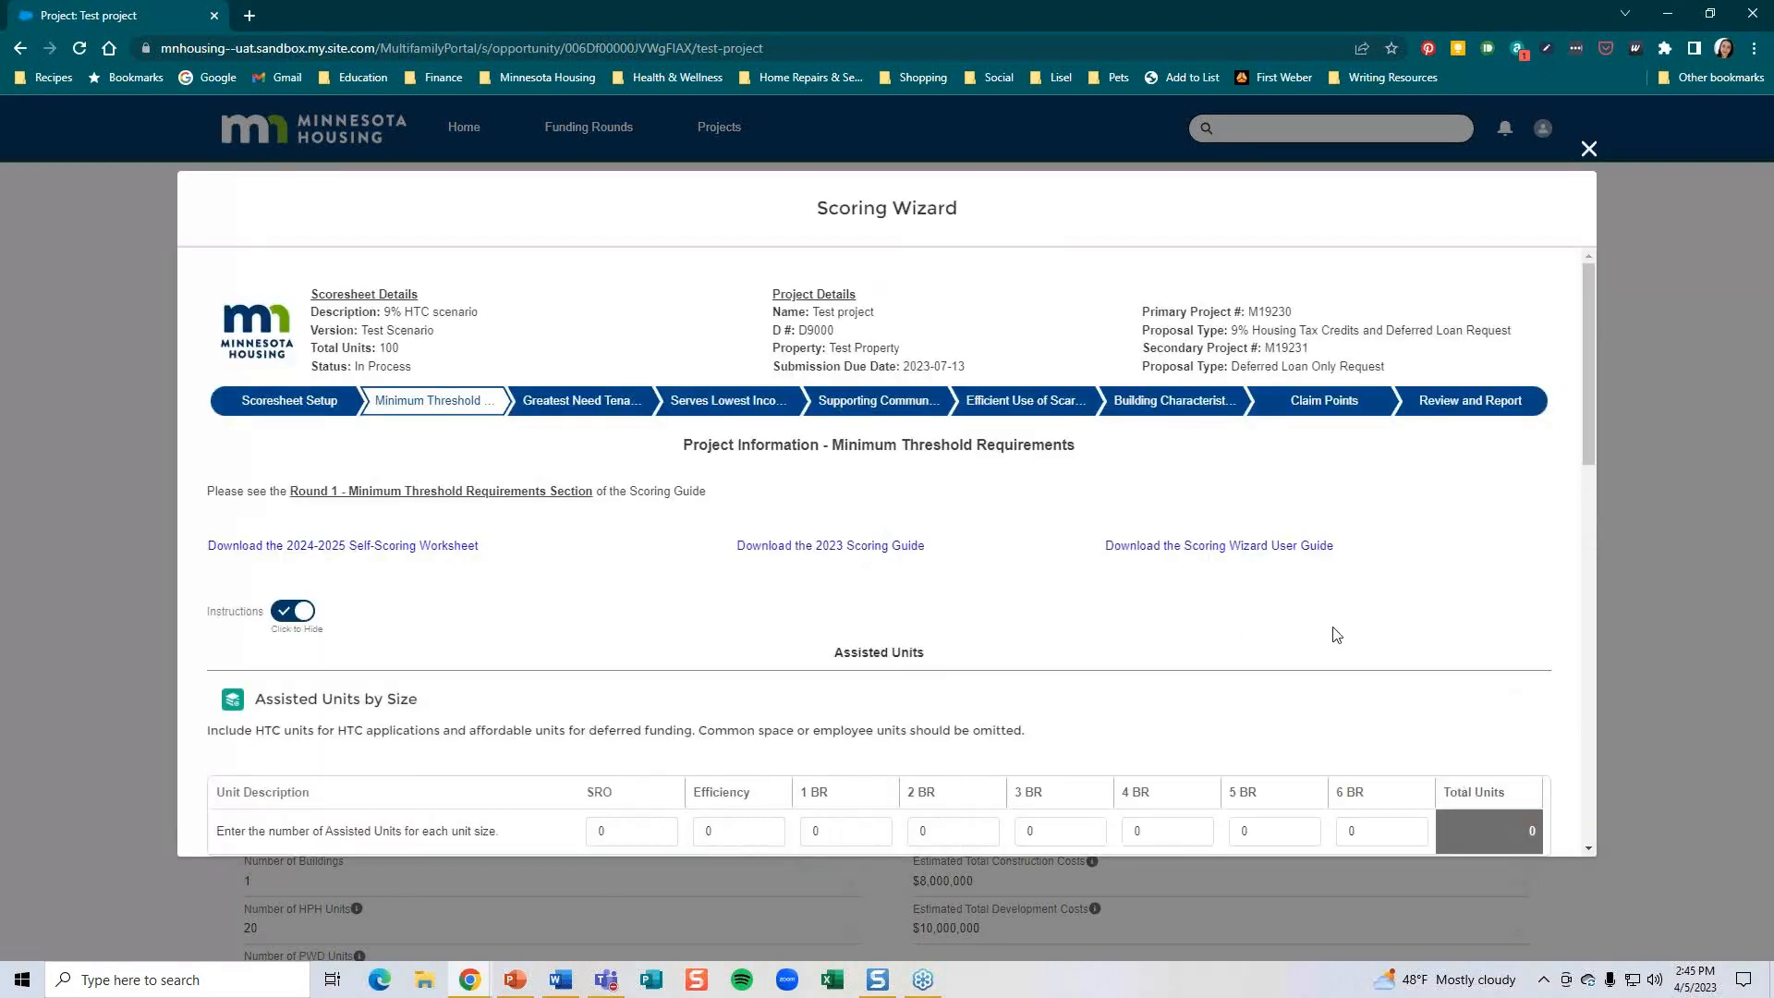
# Try 90 as the number of assisted 3 BR units and set the count back to 50.
pyautogui.scroll(-1, 1339, 635)
pyautogui.scroll(-2, 1339, 635)
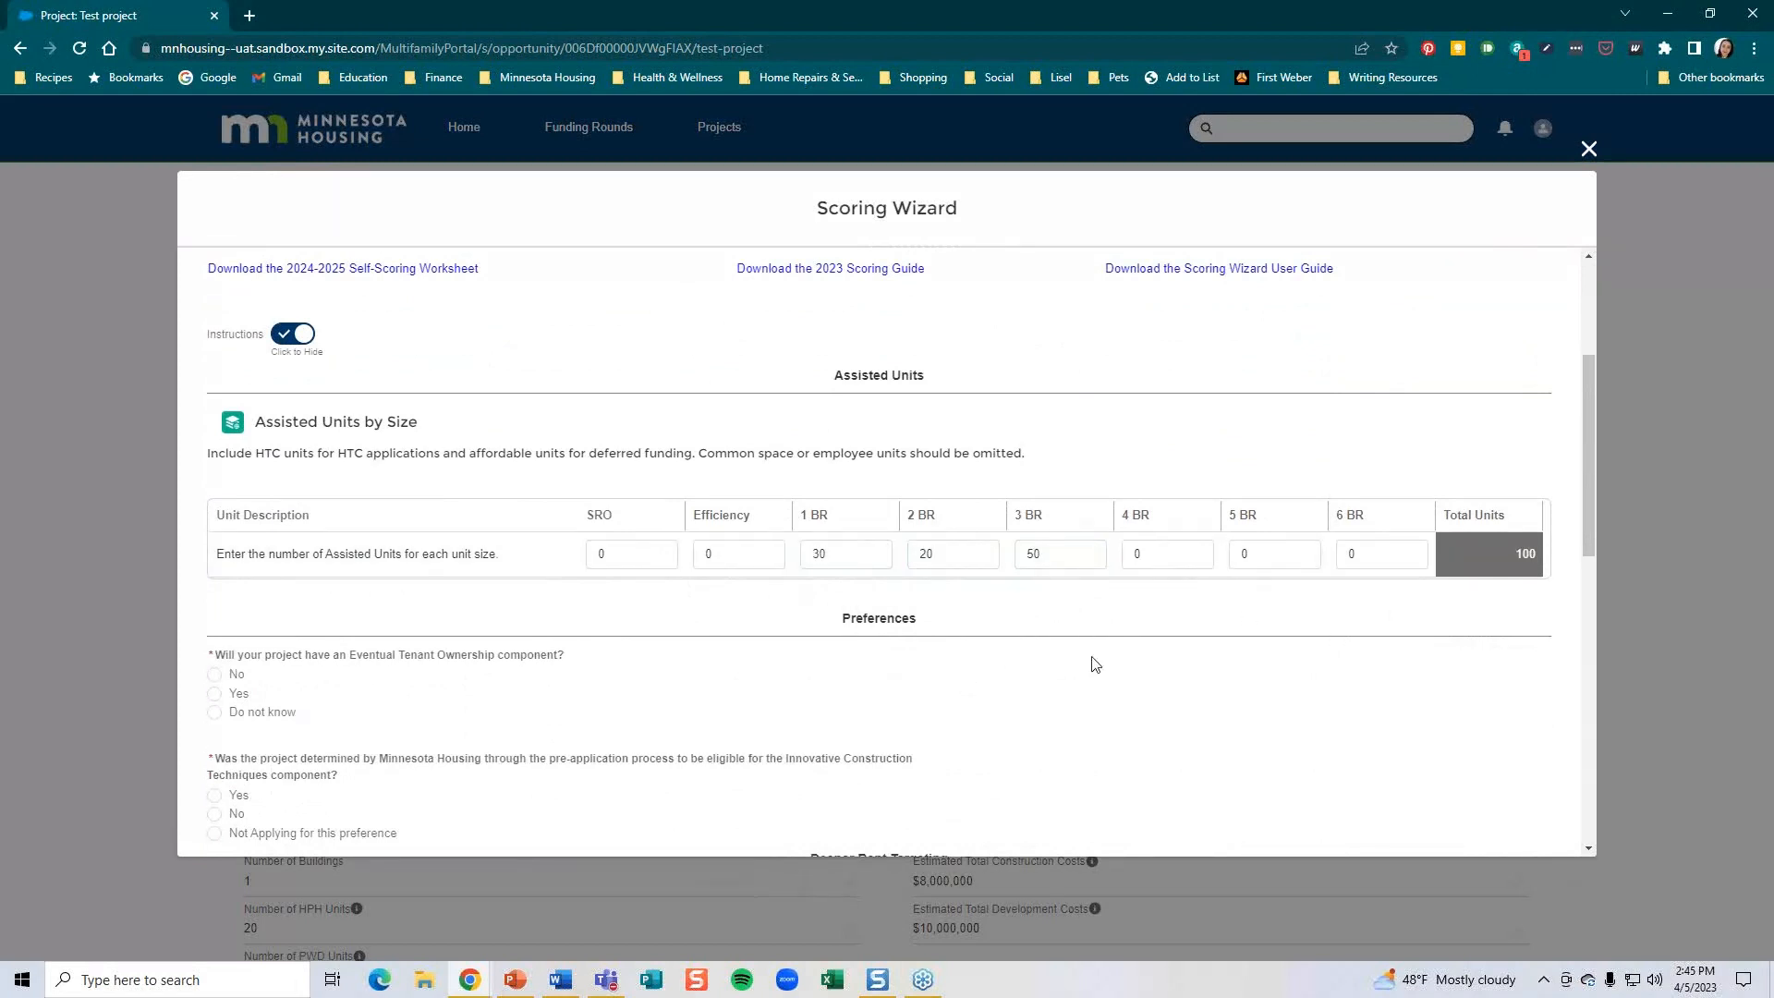
pyautogui.moveTo(1069, 555); pyautogui.dragTo(1023, 552)
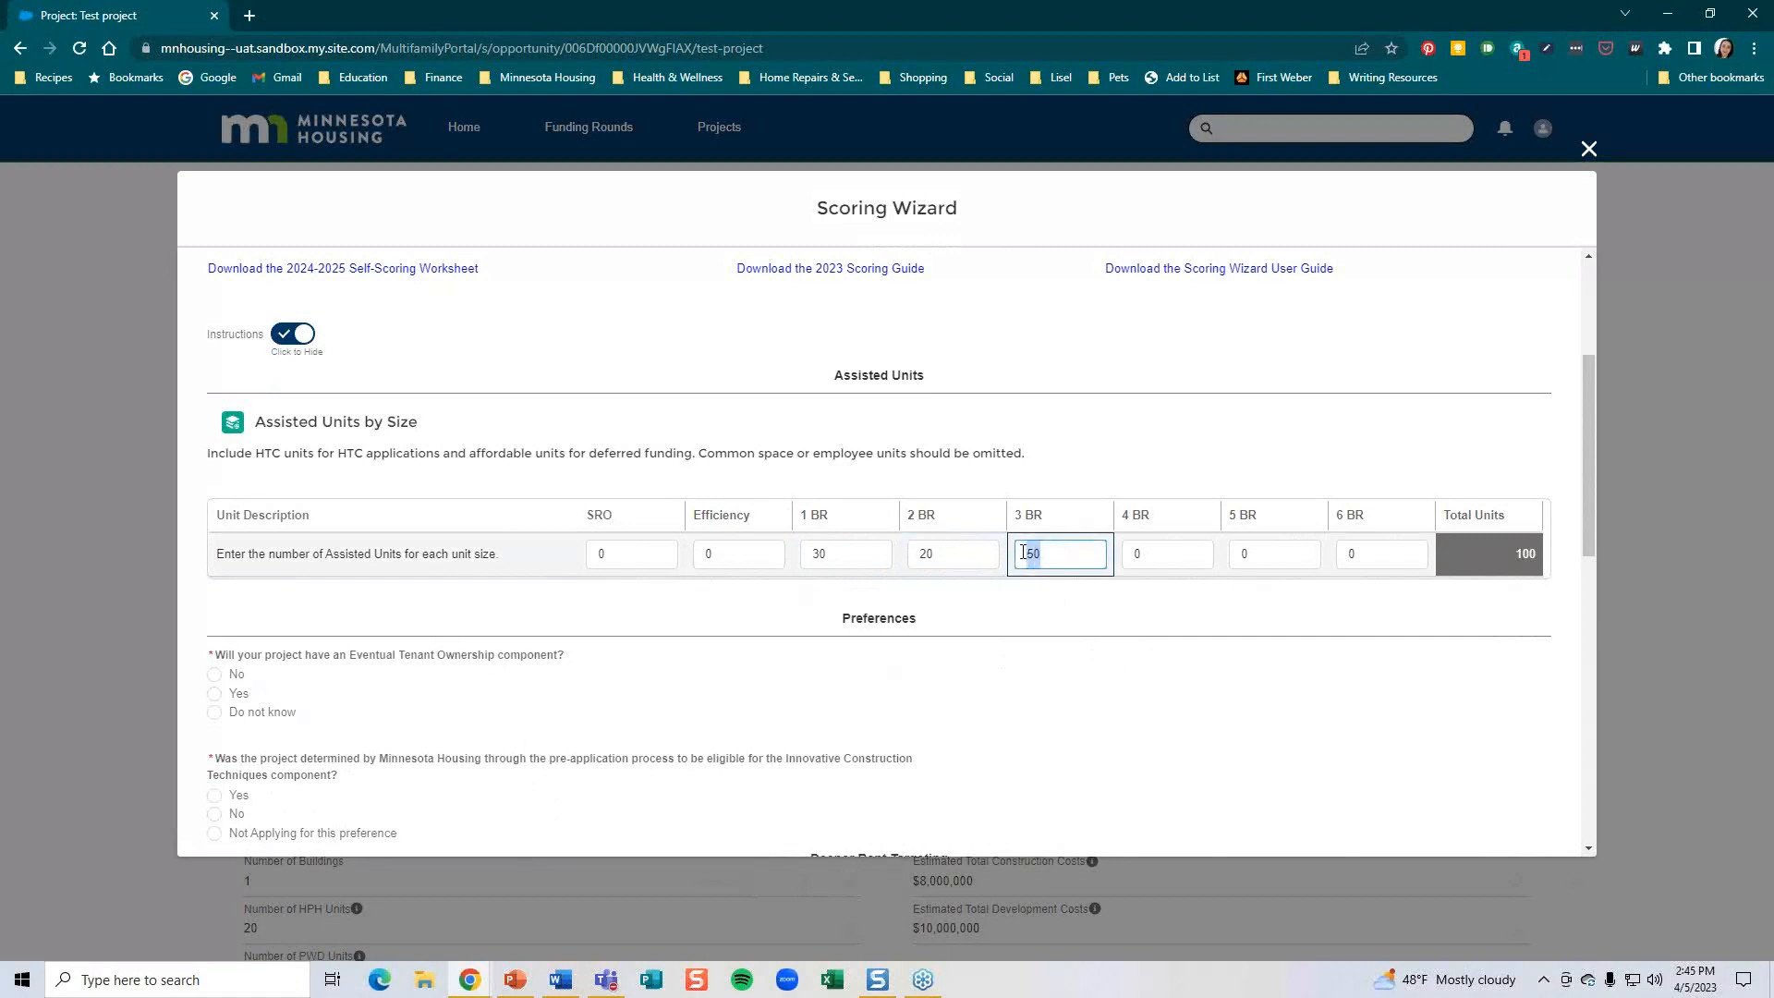
pyautogui.write('90')
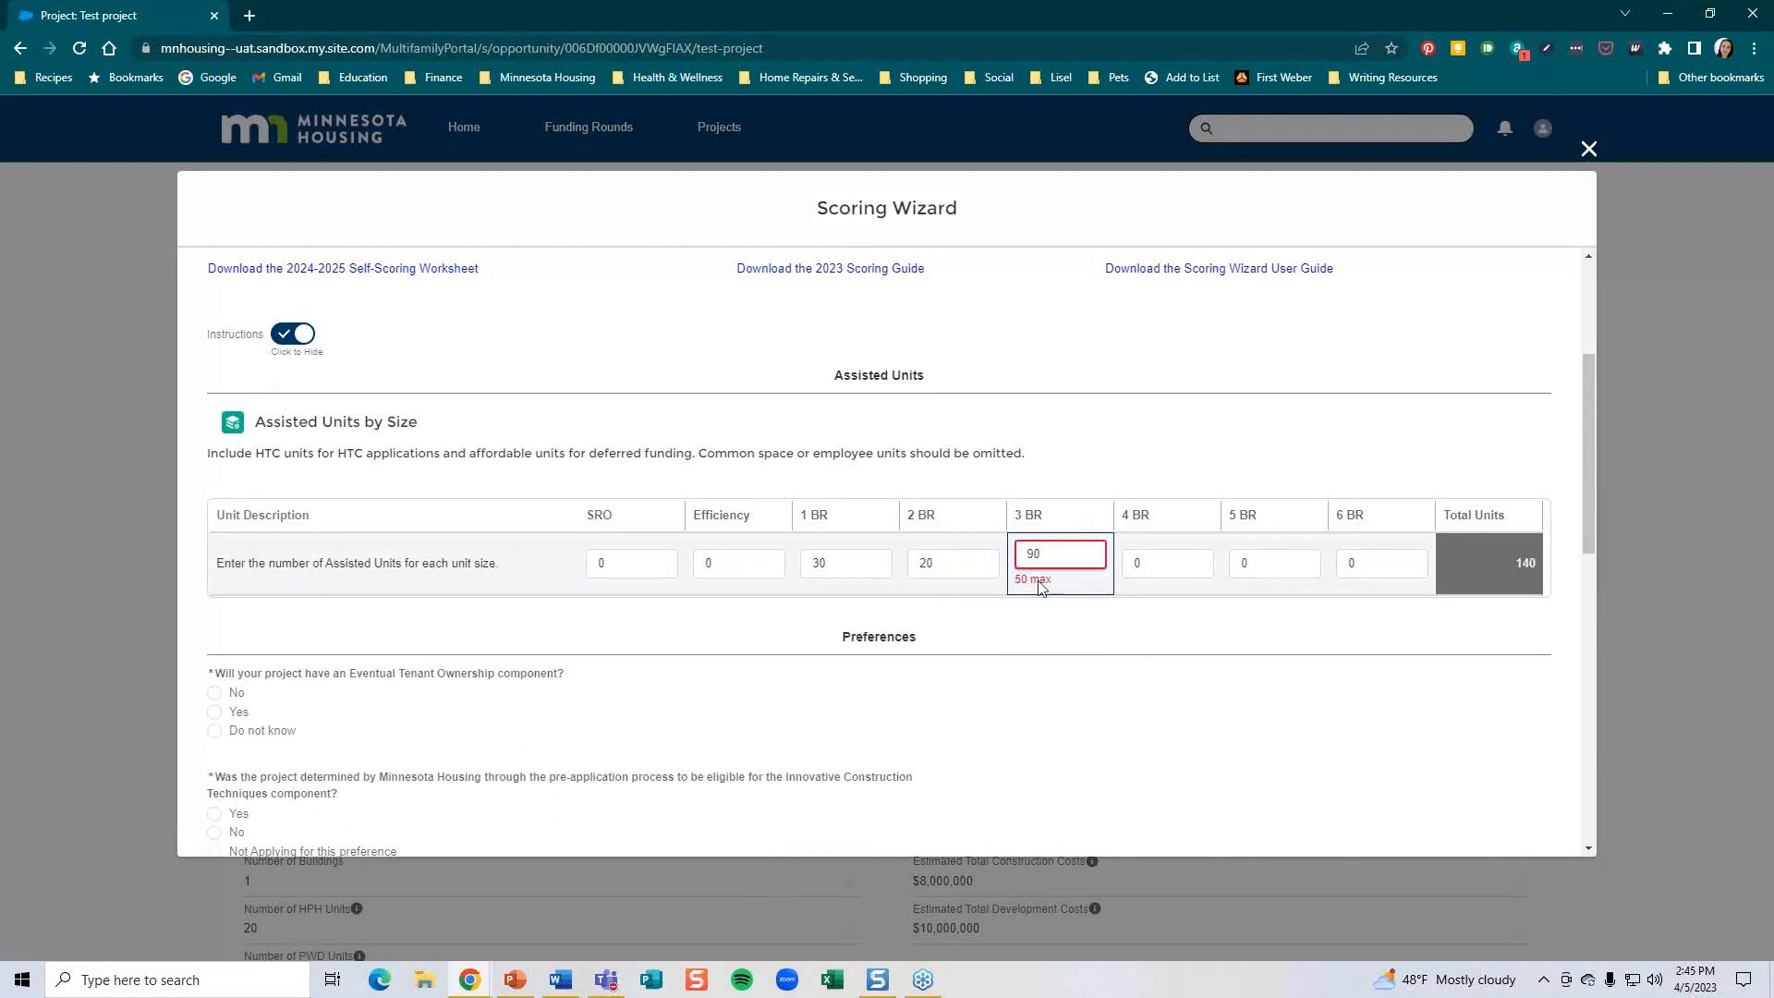
pyautogui.moveTo(1042, 555); pyautogui.dragTo(1022, 554)
pyautogui.press('BackSpace')
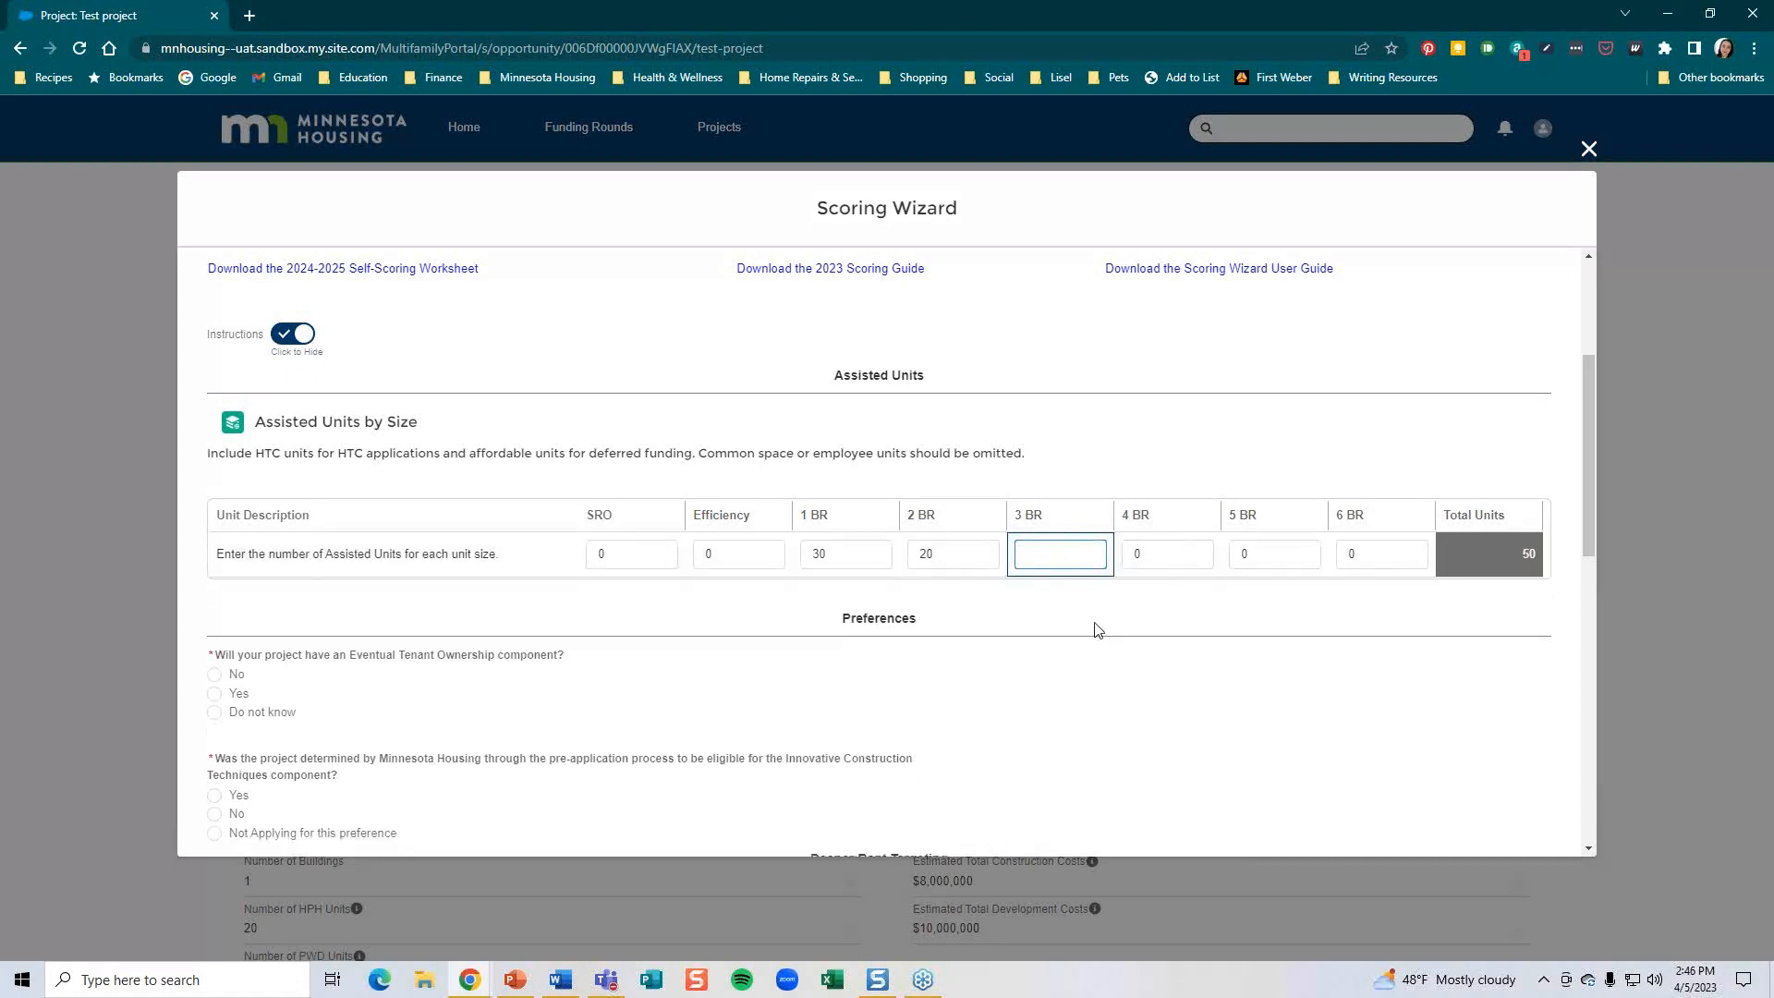
pyautogui.write('50')
pyautogui.click(1117, 691)
# Answer No to the Eventual Tenant Ownership, Innovative Construction Techniques and 100% project-based rental assistance questions.
pyautogui.scroll(-1, 1113, 684)
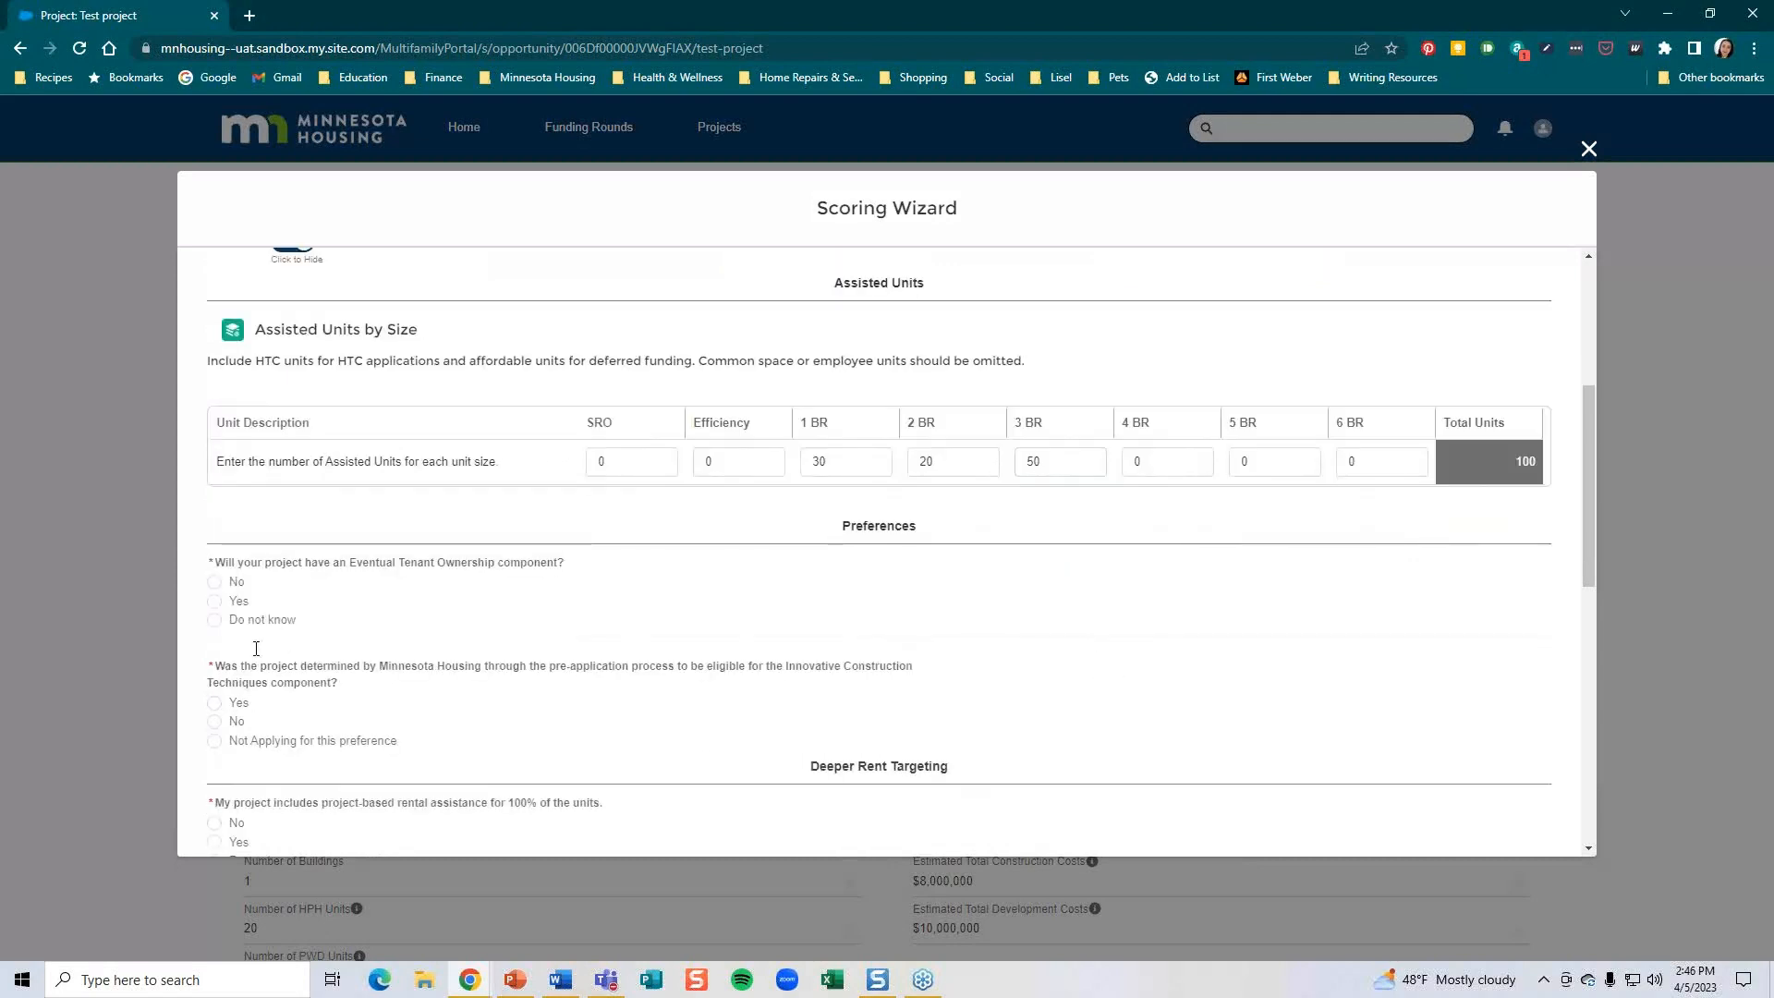
pyautogui.click(217, 584)
pyautogui.scroll(-2, 219, 587)
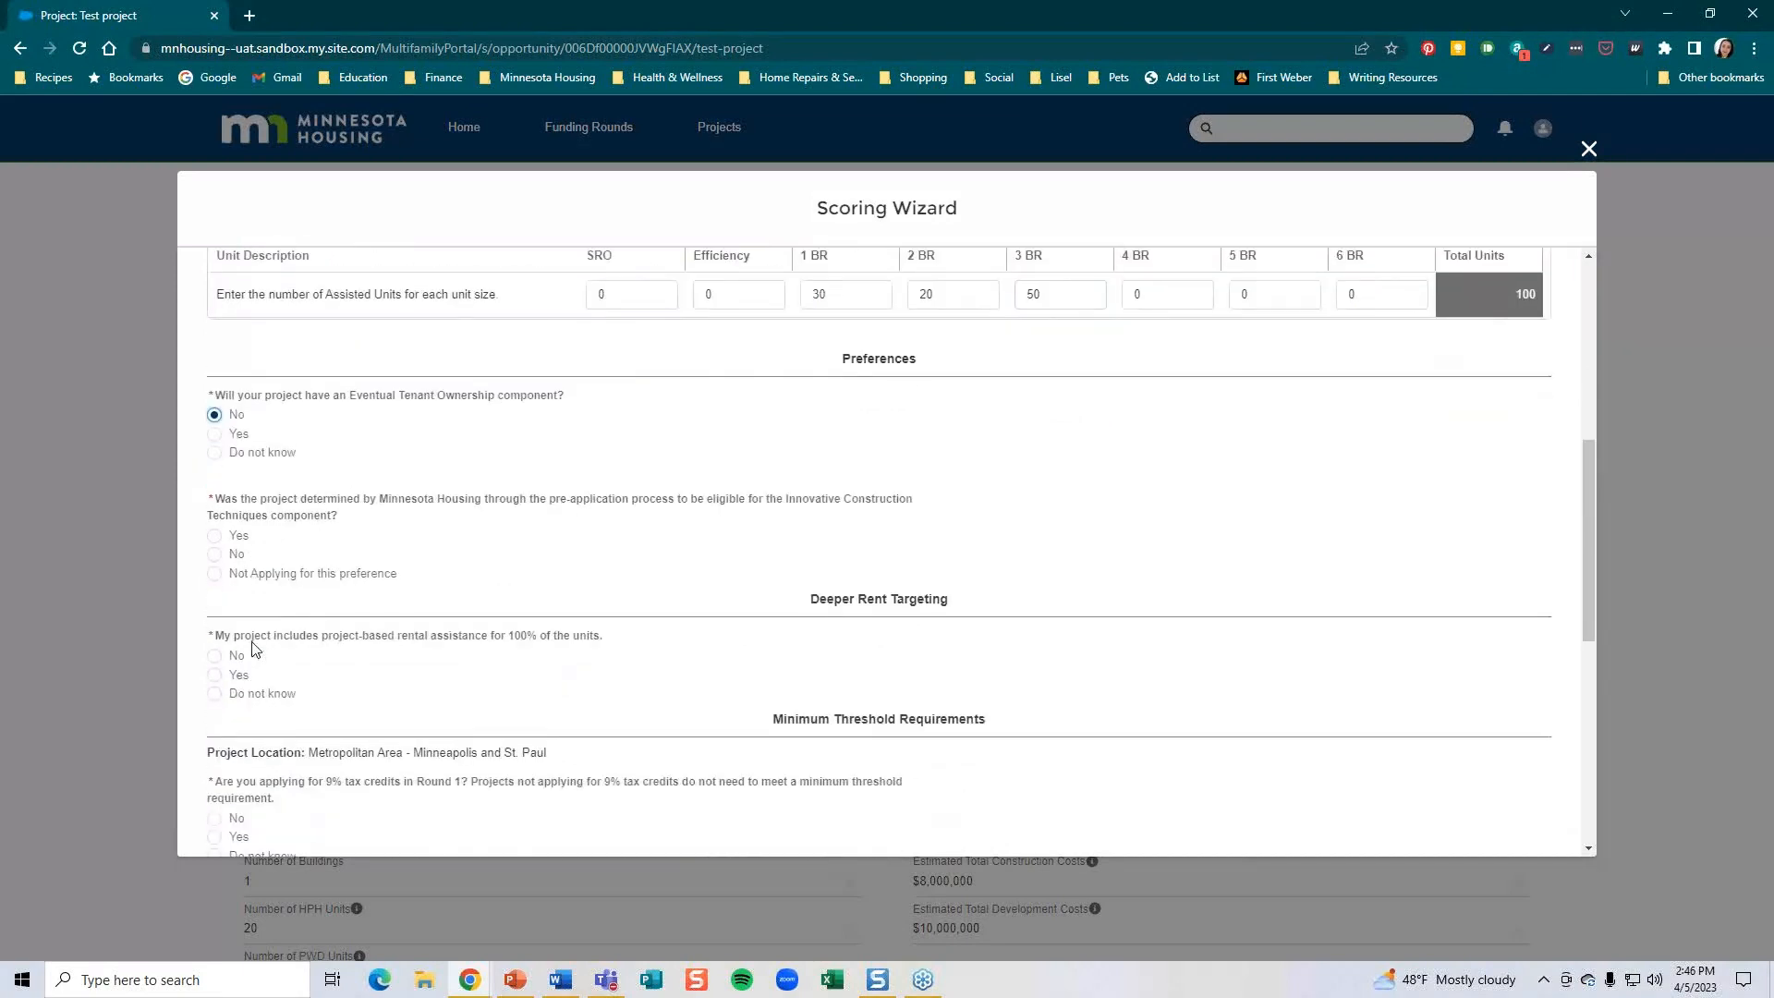
pyautogui.click(222, 540)
pyautogui.scroll(-2, 223, 543)
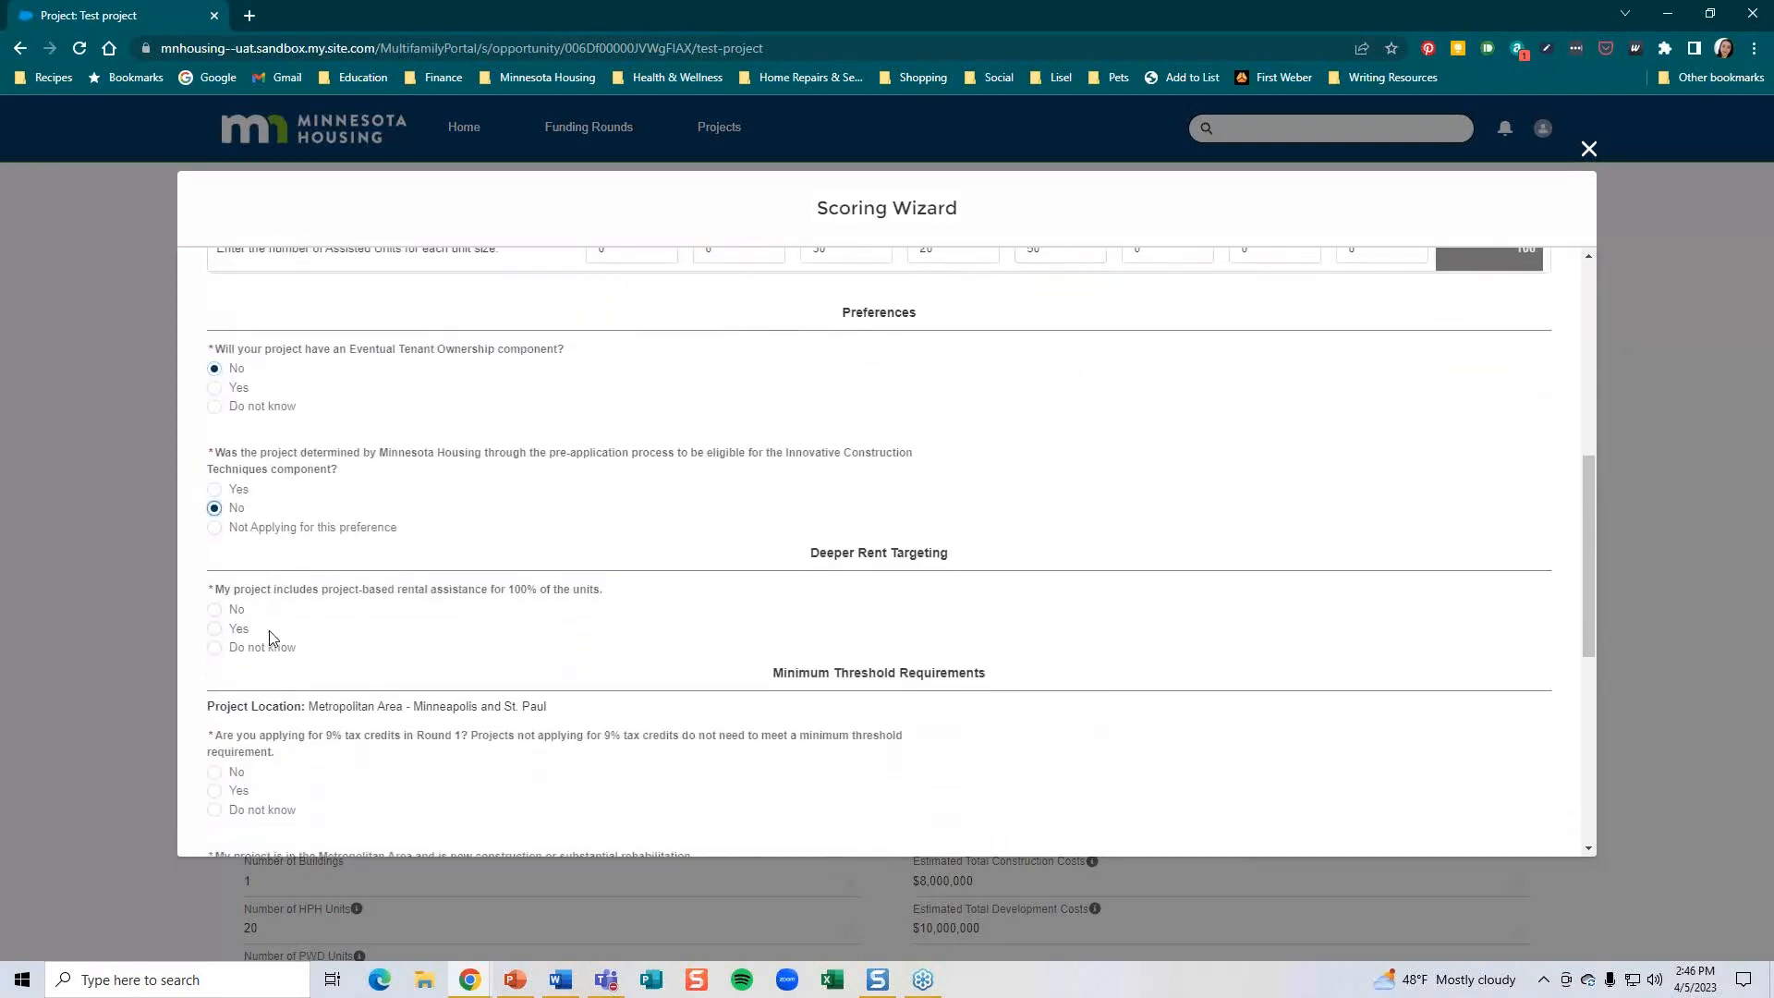
pyautogui.click(215, 453)
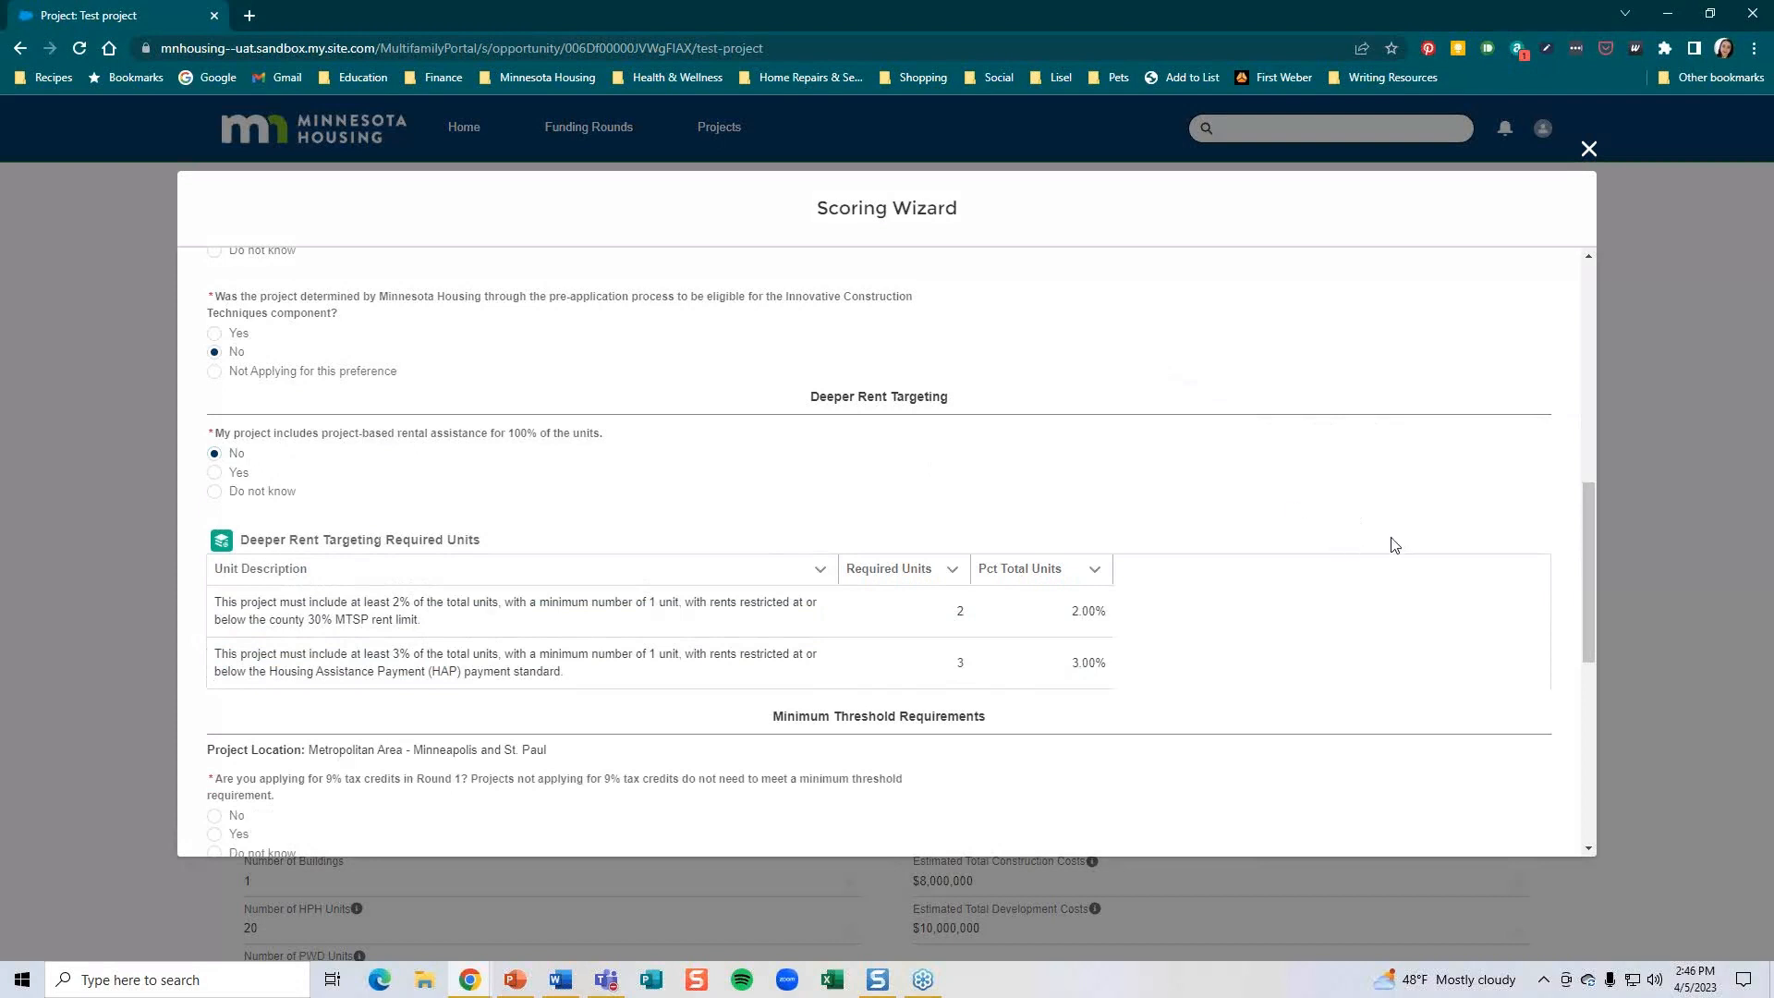
# Answer Yes to 9% tax credits, the family housing option, Yes to both disability conditions, No to preserving subsidized housing, and try to save and continue.
pyautogui.scroll(-5, 1393, 545)
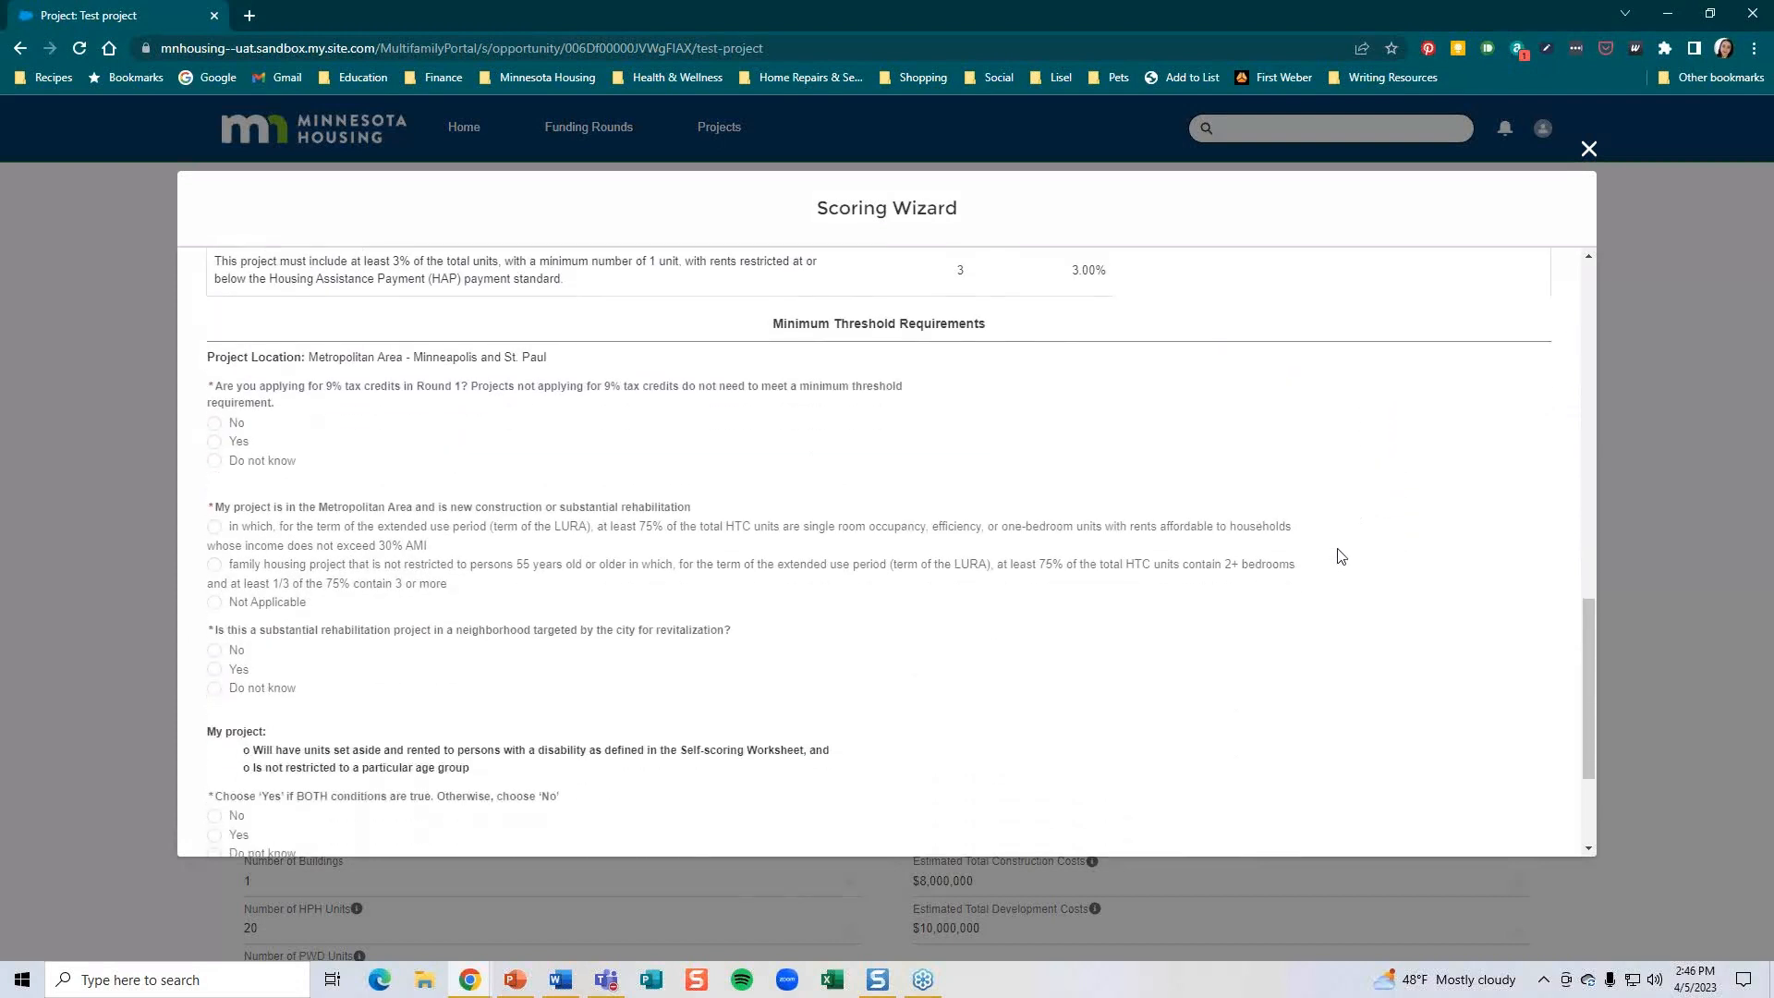
pyautogui.click(216, 372)
pyautogui.click(215, 496)
pyautogui.scroll(-2, 231, 545)
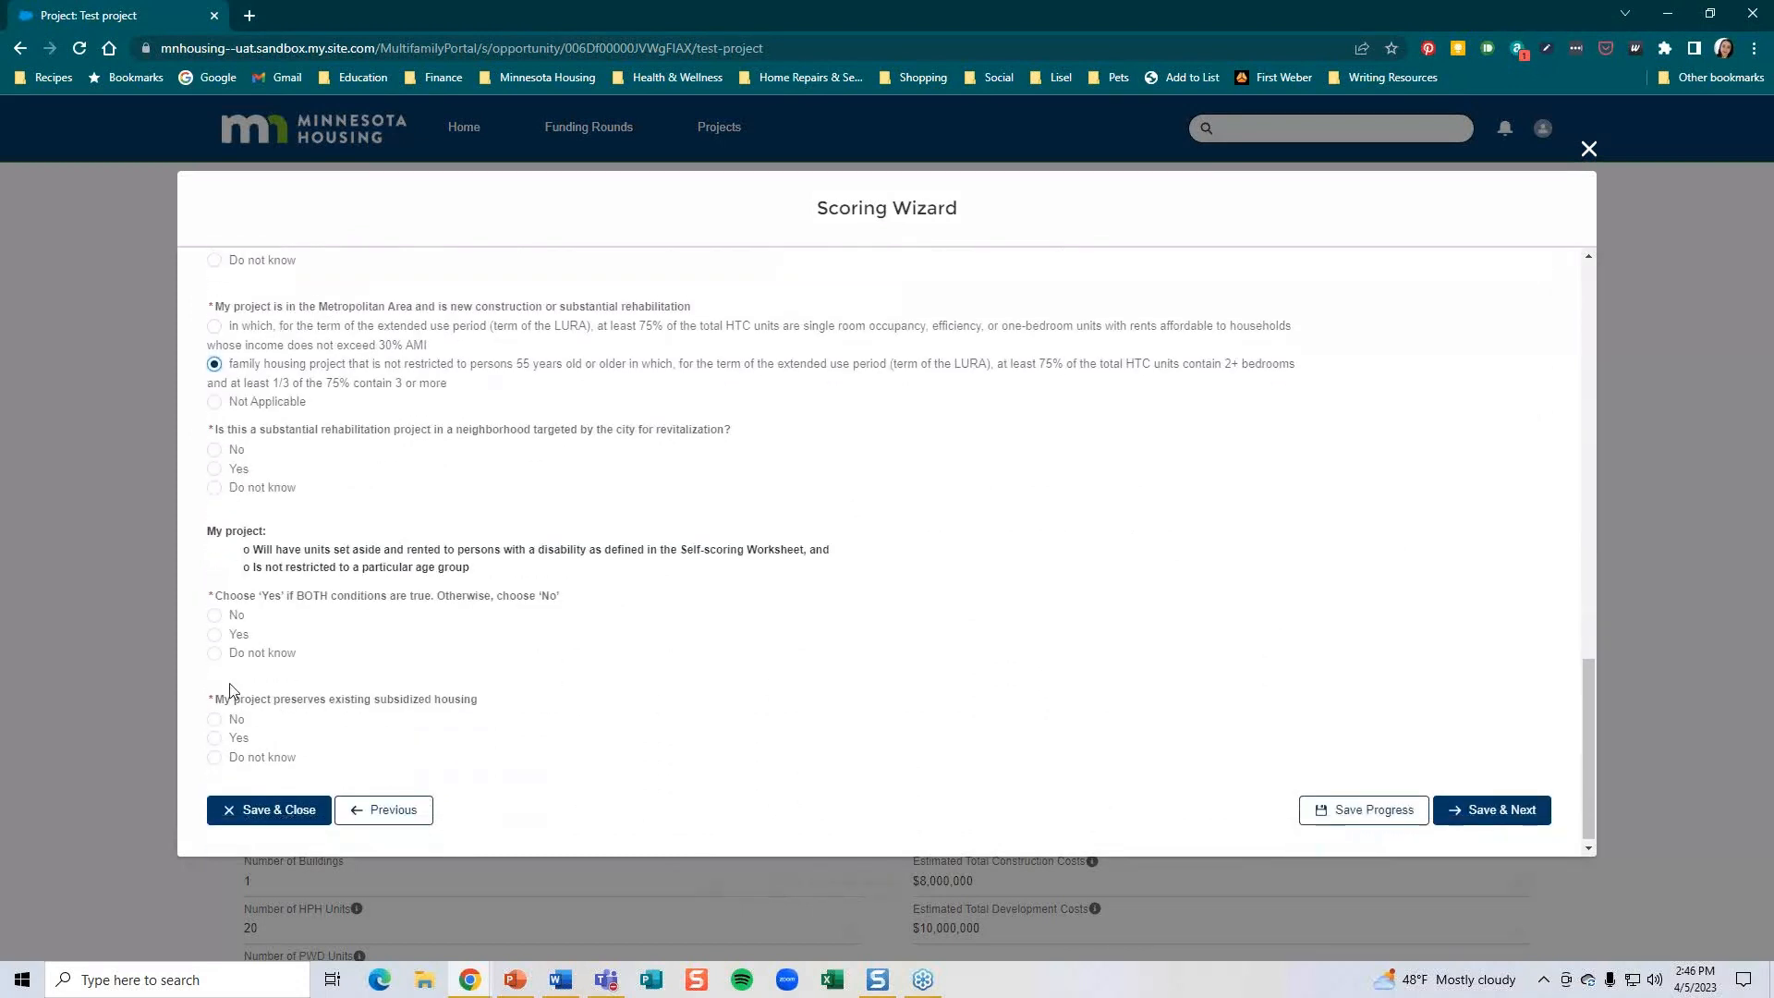
pyautogui.click(213, 629)
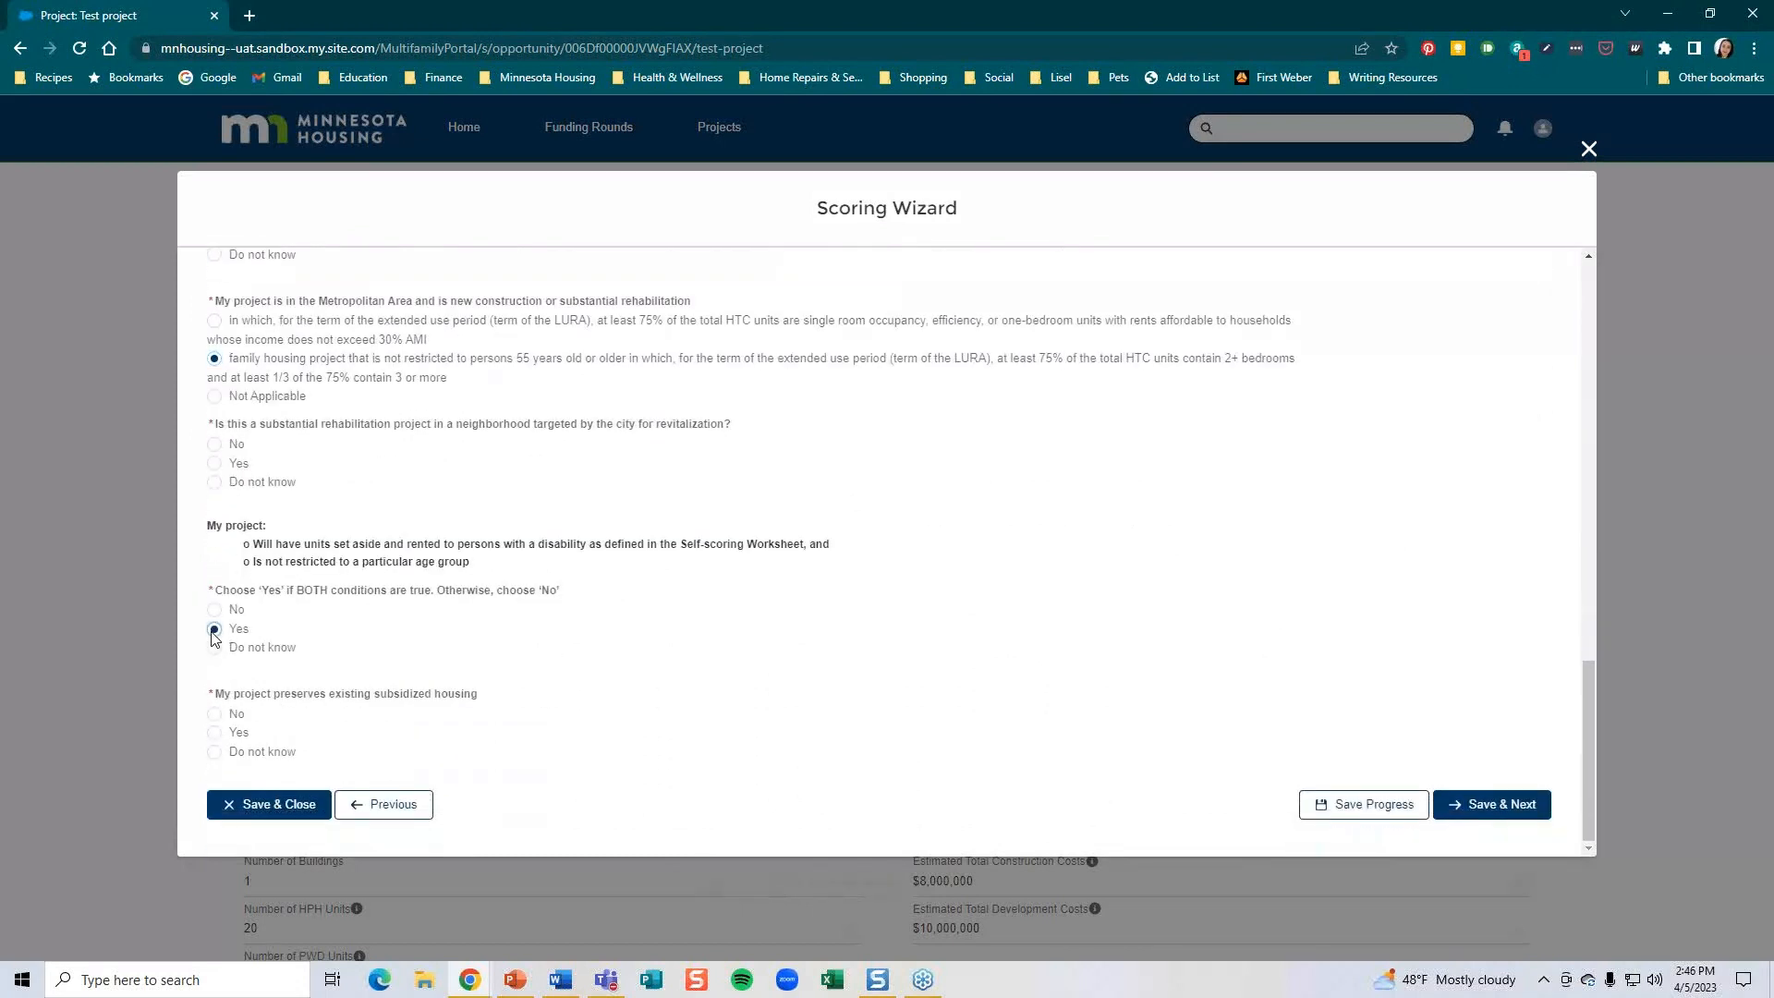
pyautogui.click(217, 715)
pyautogui.click(1491, 805)
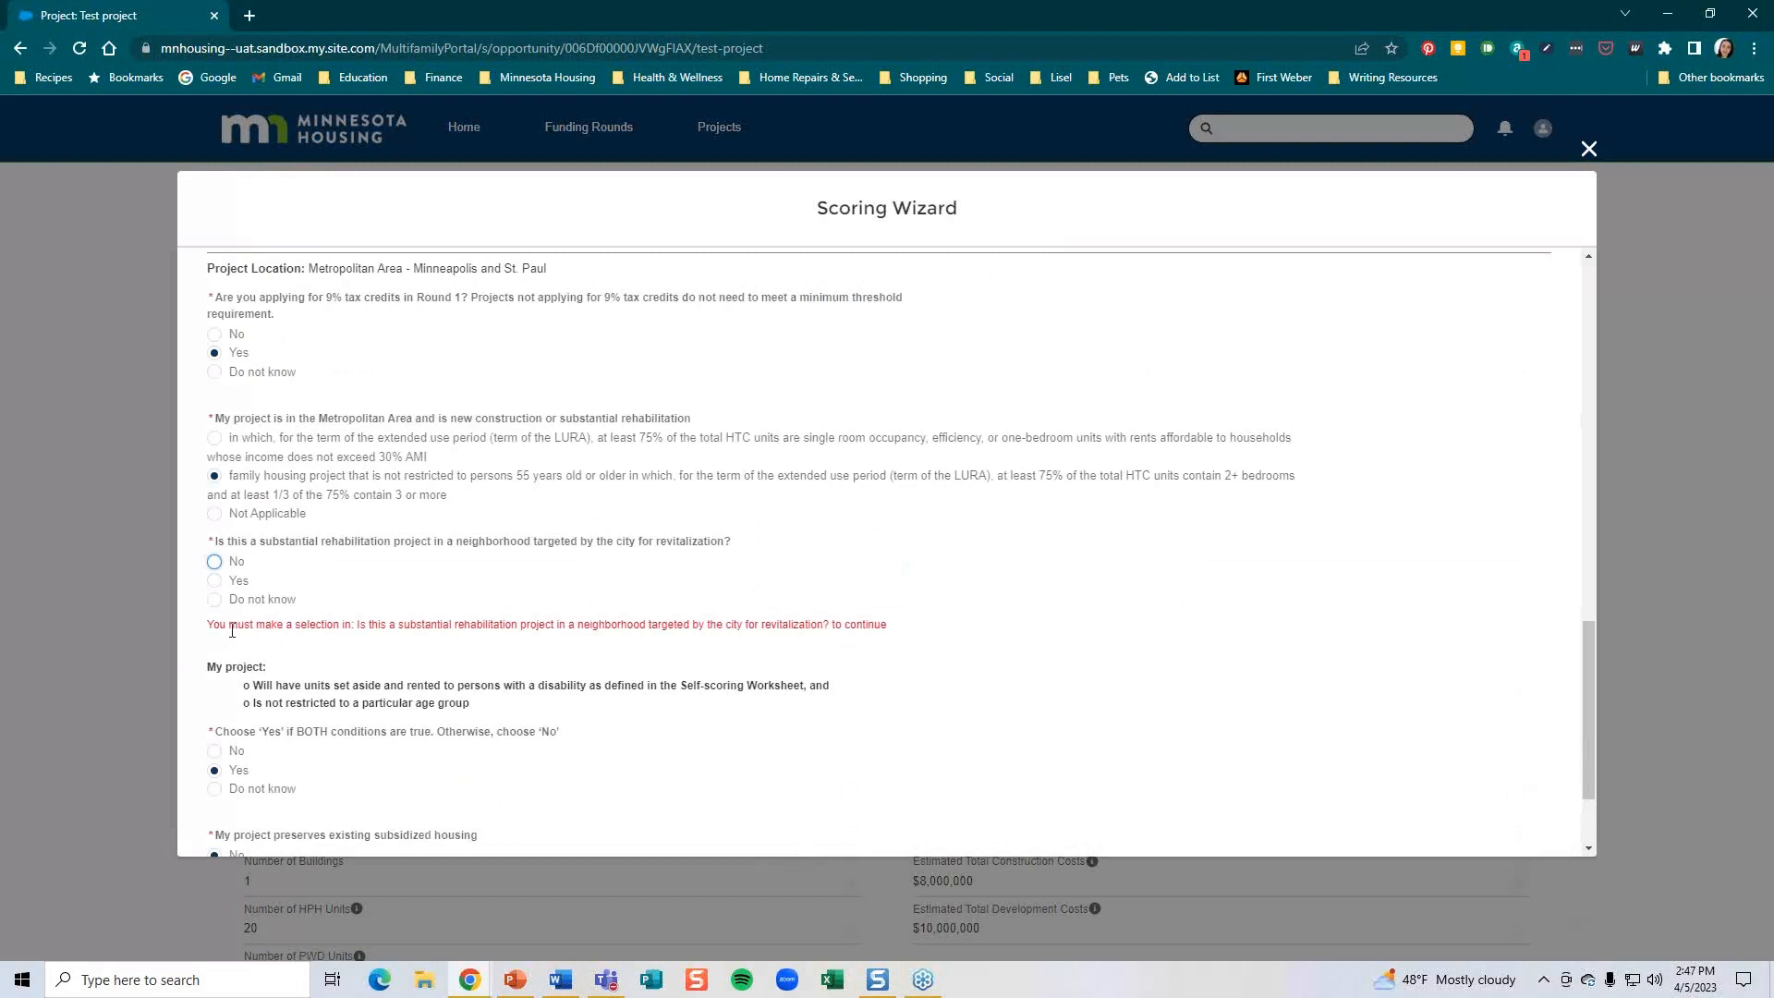
# Answer No to the substantial rehabilitation in a city-targeted revitalization neighborhood question, and save and continue.
pyautogui.click(925, 627)
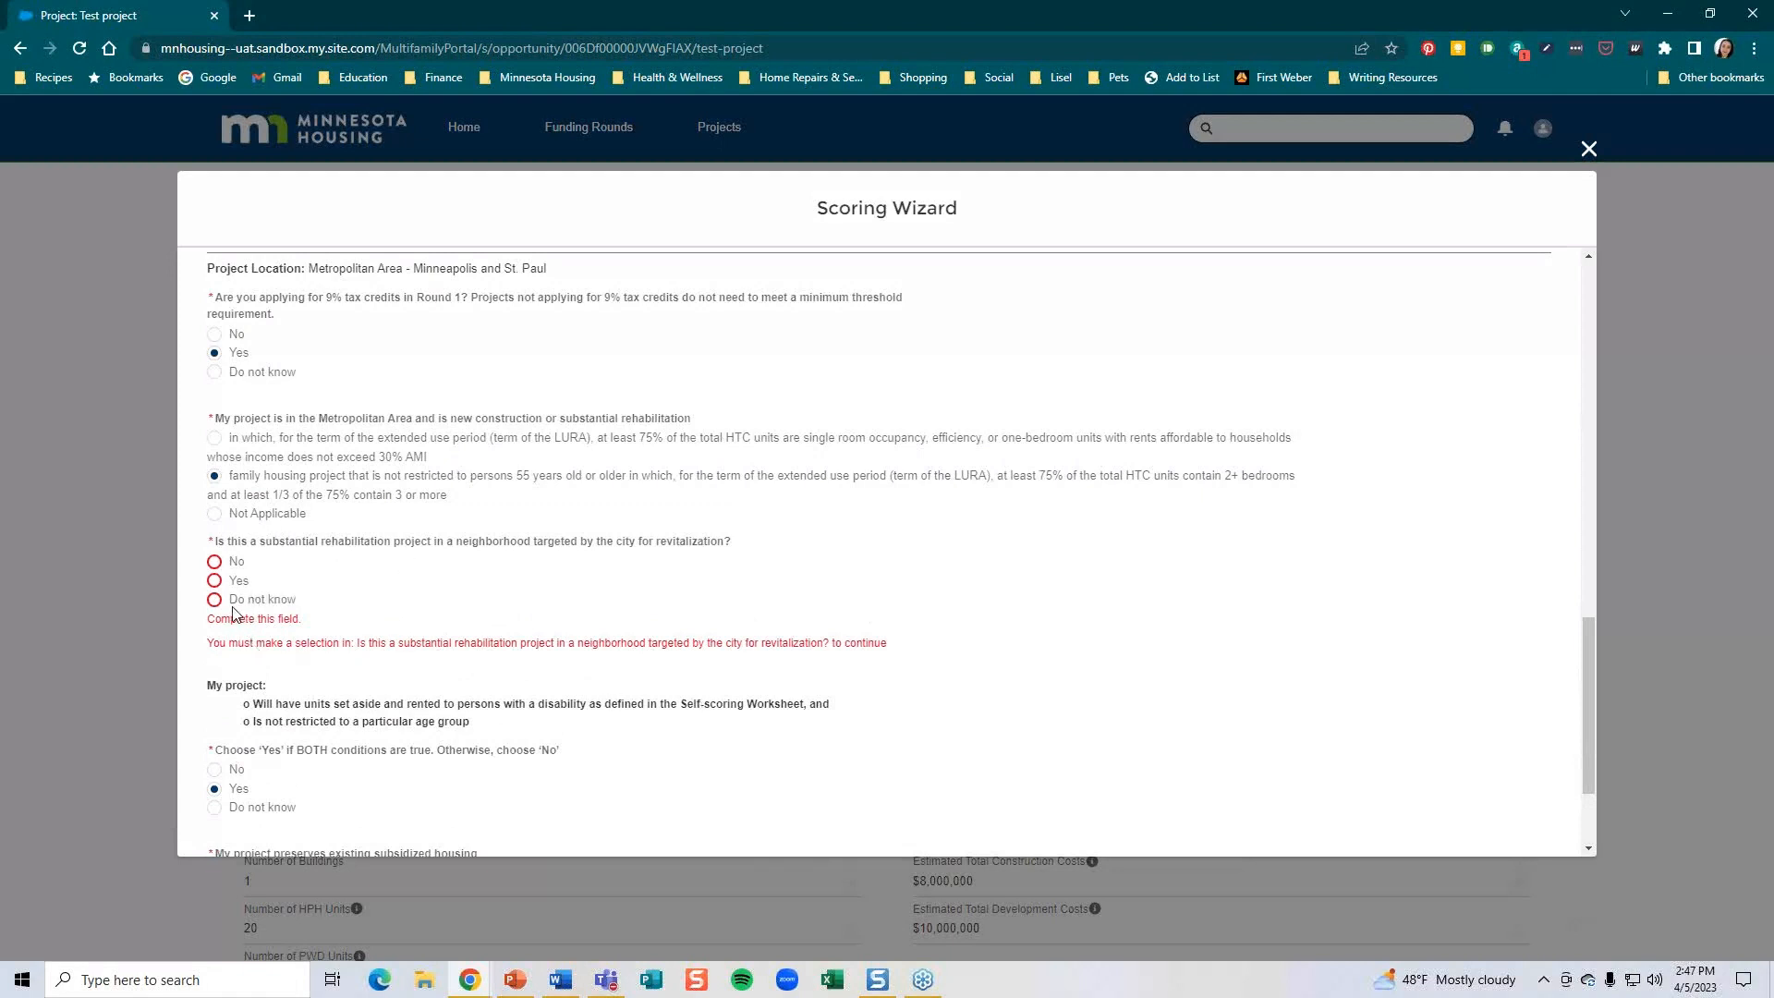
pyautogui.click(215, 561)
pyautogui.scroll(-2, 1091, 694)
pyautogui.click(1489, 804)
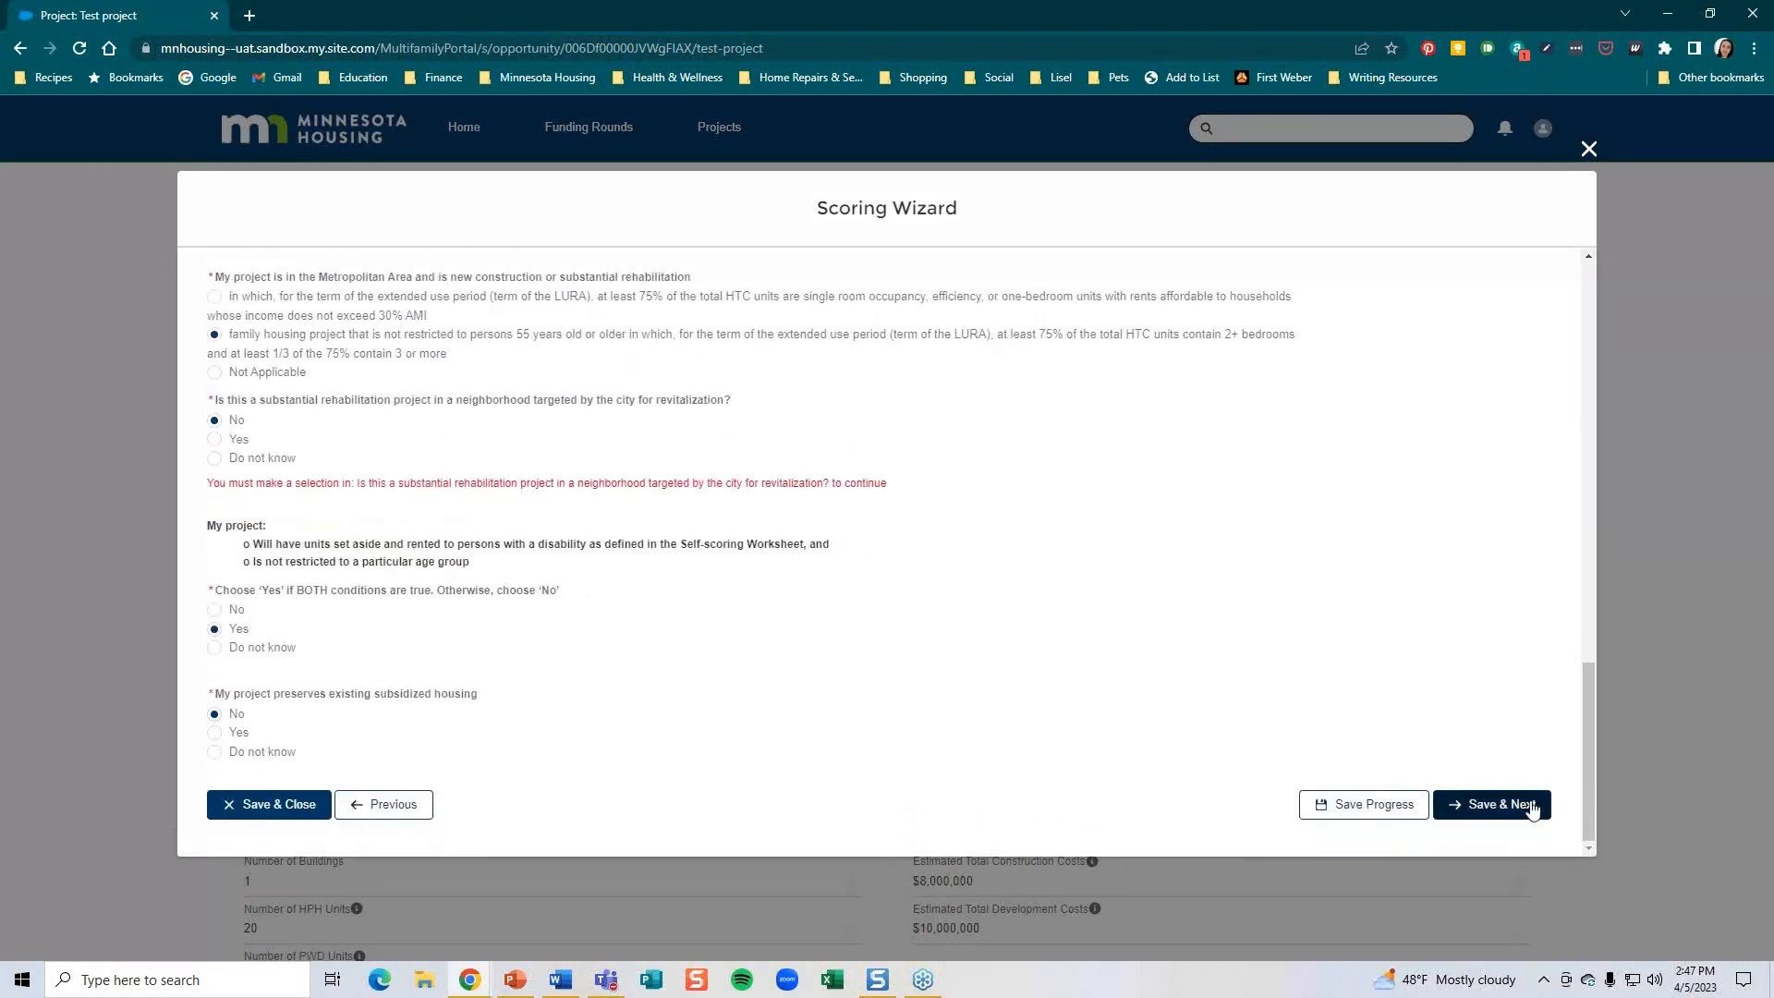
# Mark the project as not restricted to a particular age group and enter 50 High Priority Homeless units.
pyautogui.scroll(-3, 1137, 628)
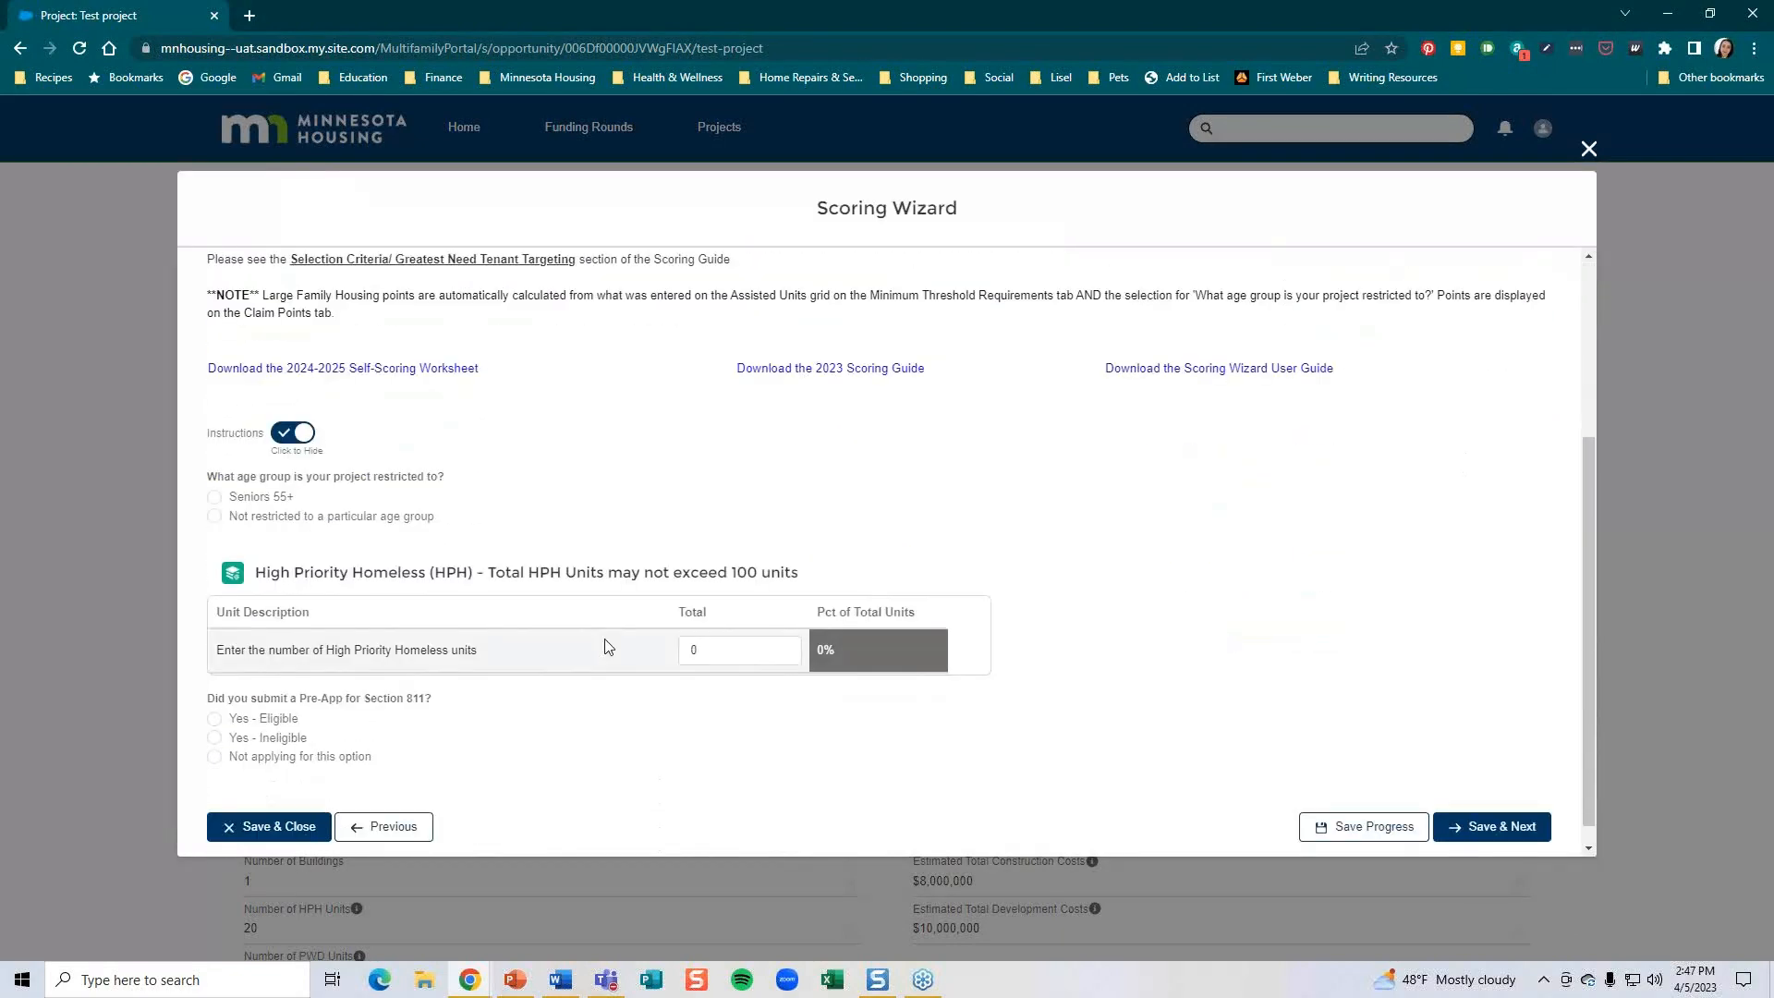
pyautogui.click(215, 494)
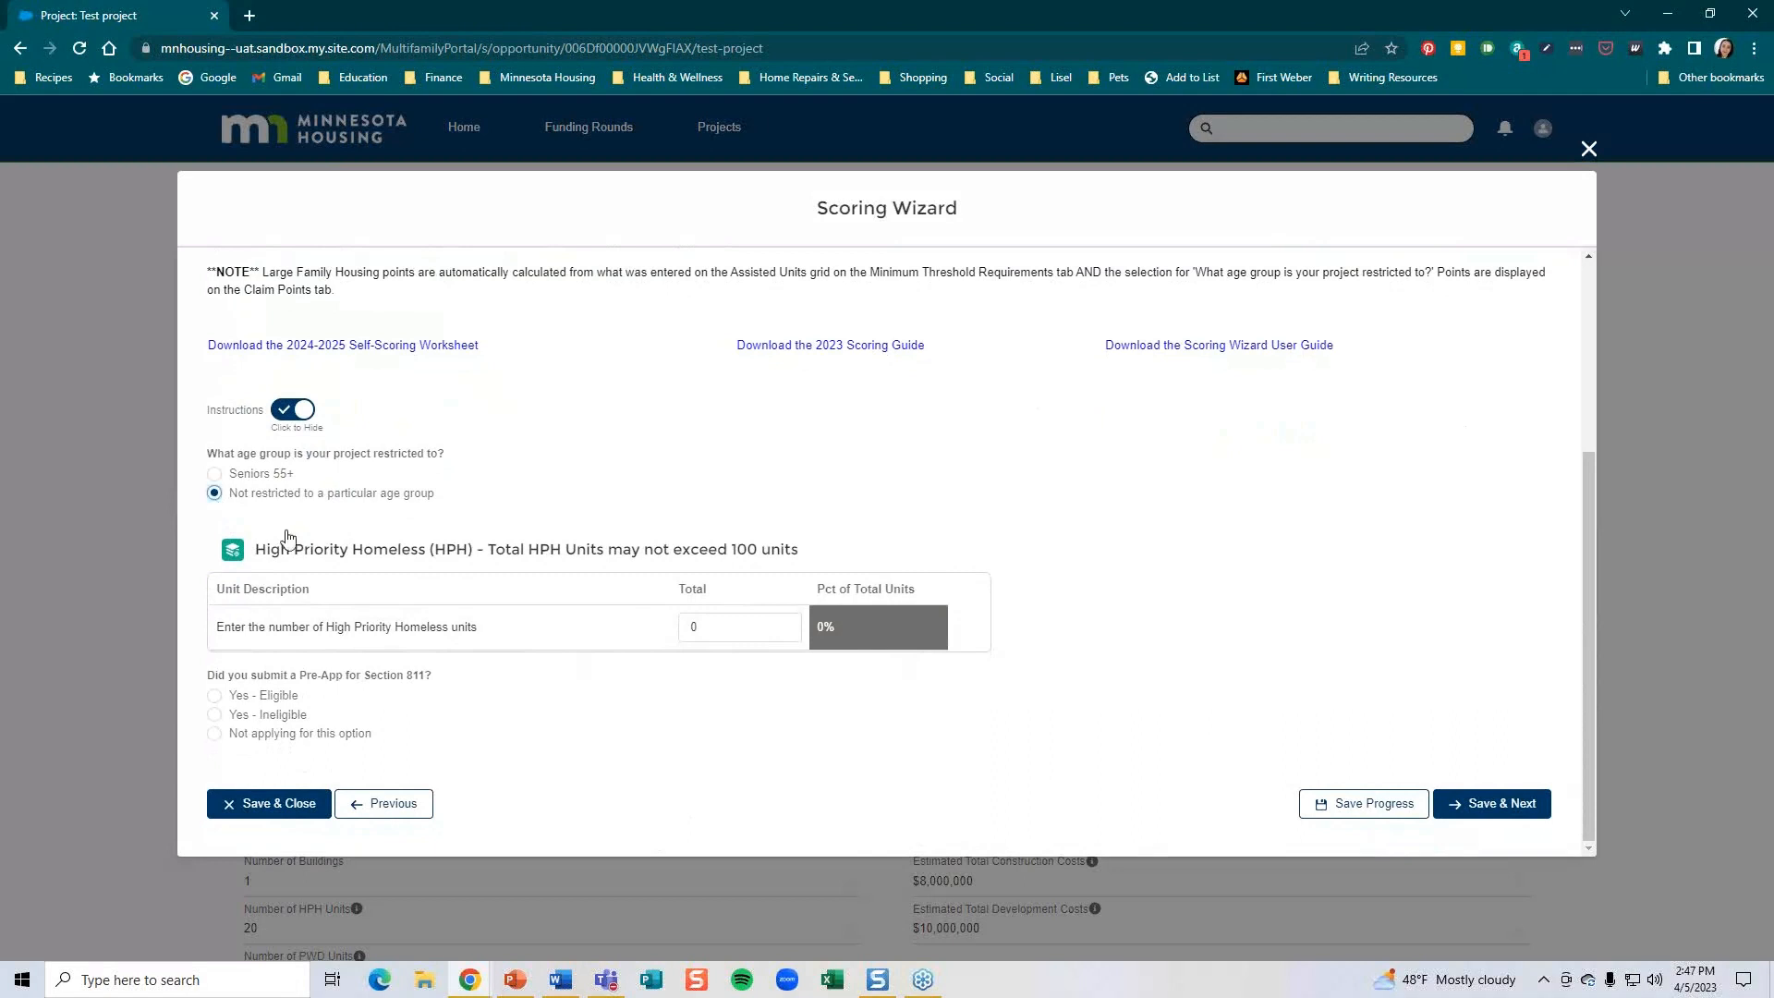
pyautogui.doubleClick(698, 628)
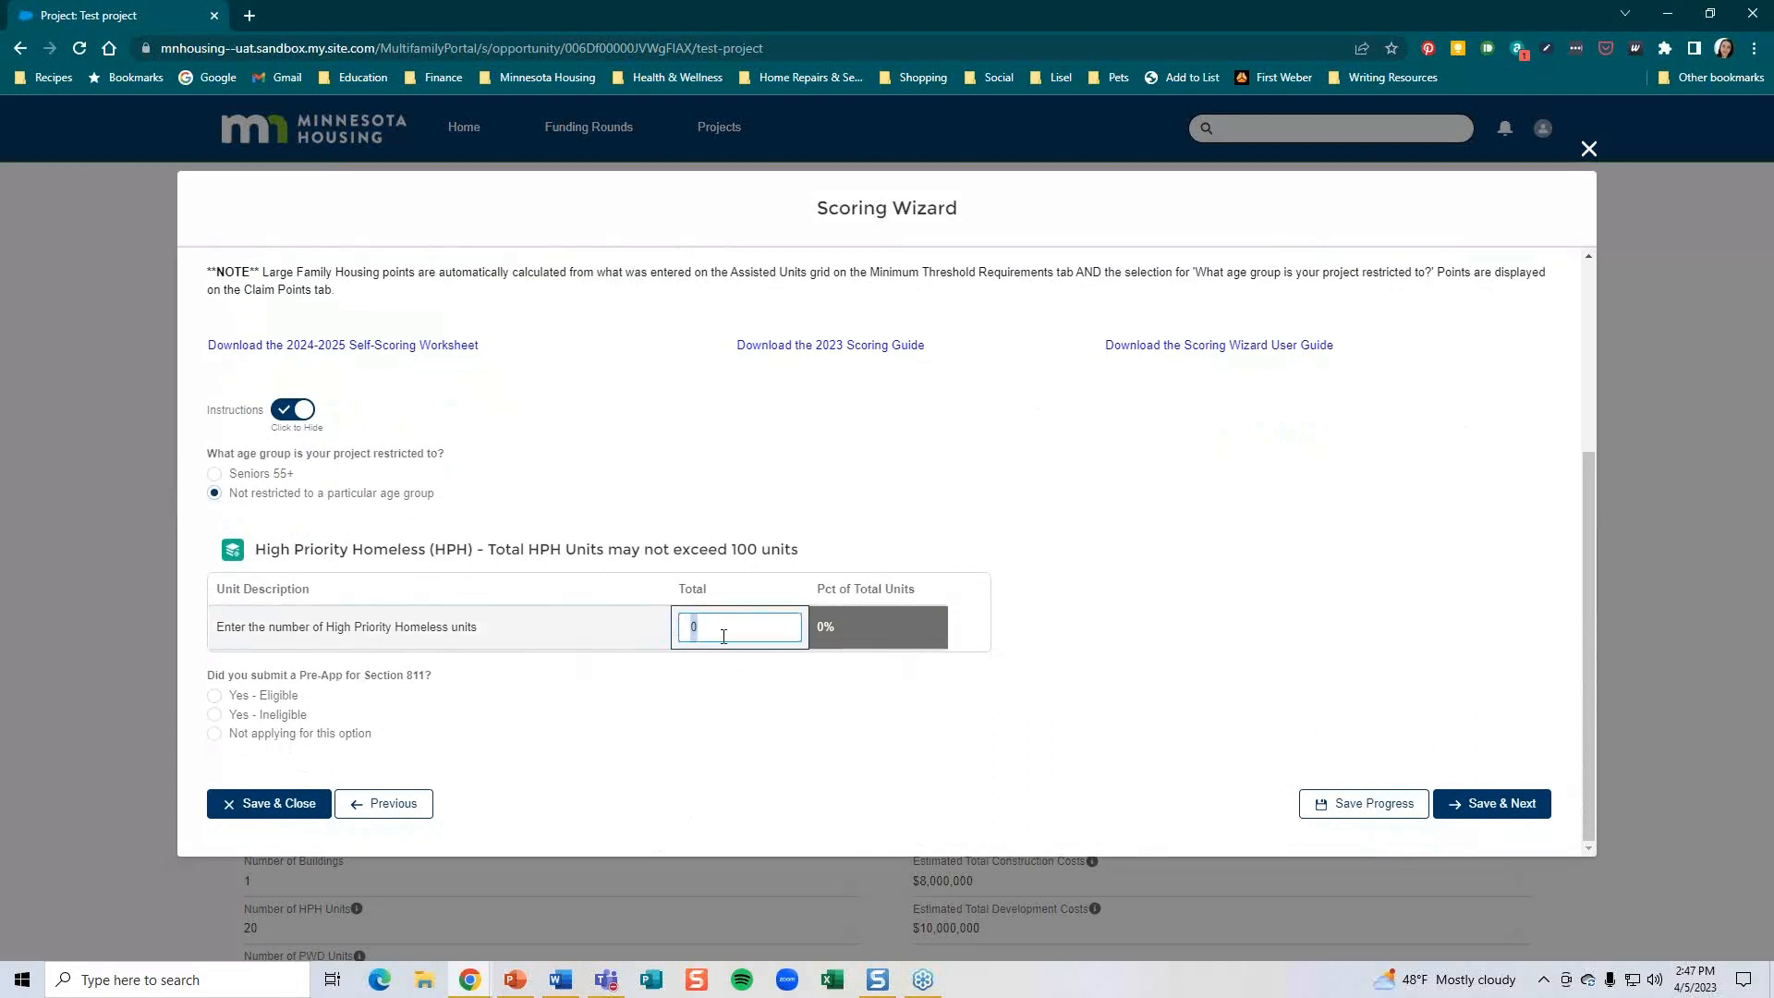
pyautogui.write('50')
# Set the Section 811 Pre-App answer to Yes - Eligible, enter 11 PWD 811 units, and try to save and continue.
pyautogui.click(215, 696)
pyautogui.scroll(-2, 498, 724)
pyautogui.doubleClick(698, 730)
pyautogui.write('11')
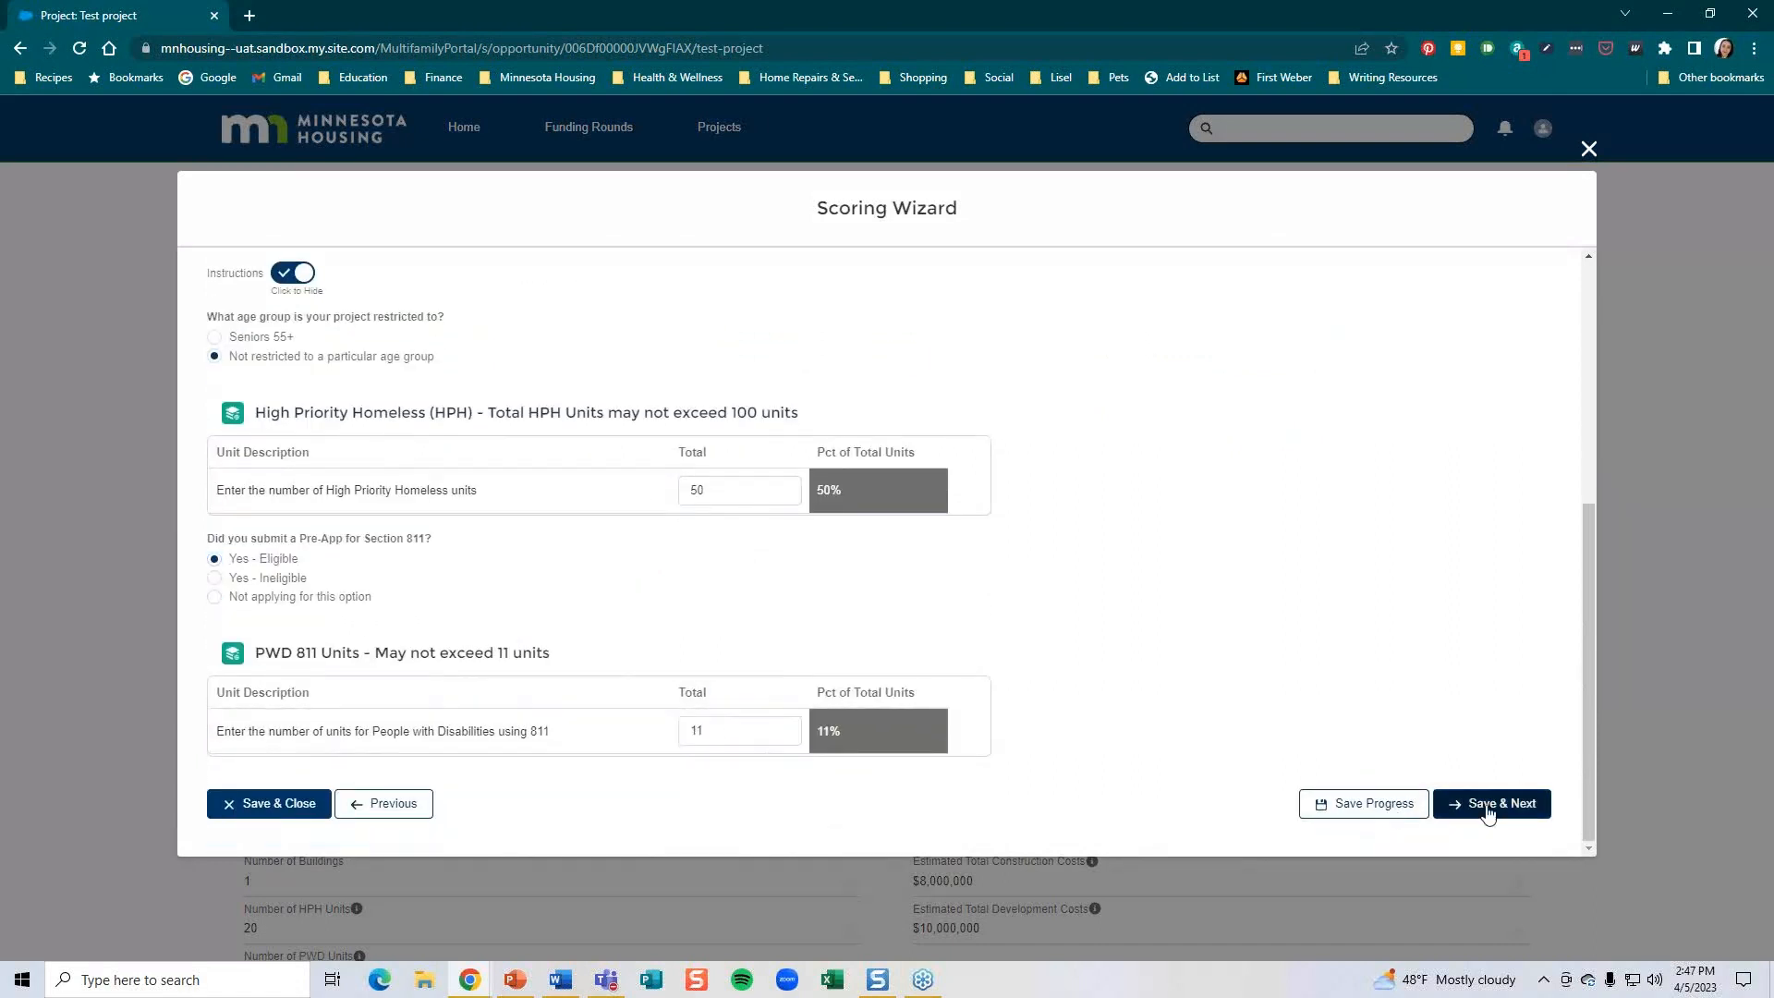
pyautogui.click(1515, 803)
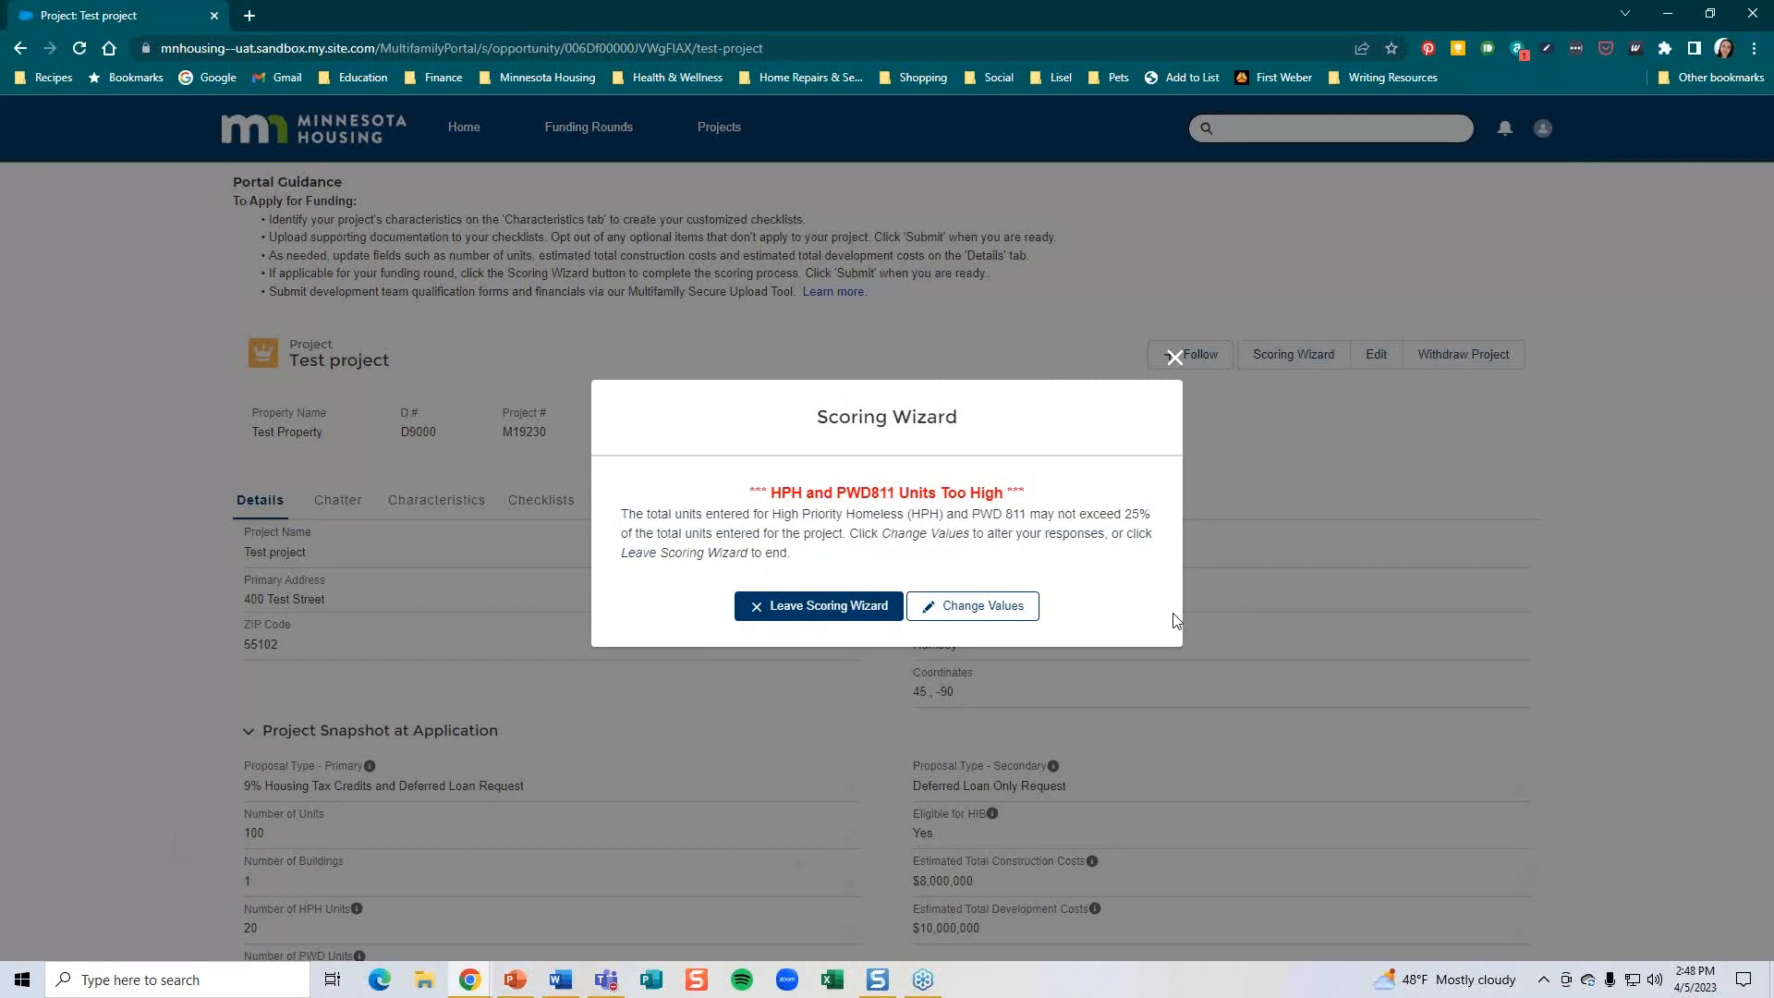
# Return to the unit values, set the High Priority Homeless units to 15, and try to save and continue.
pyautogui.click(1014, 609)
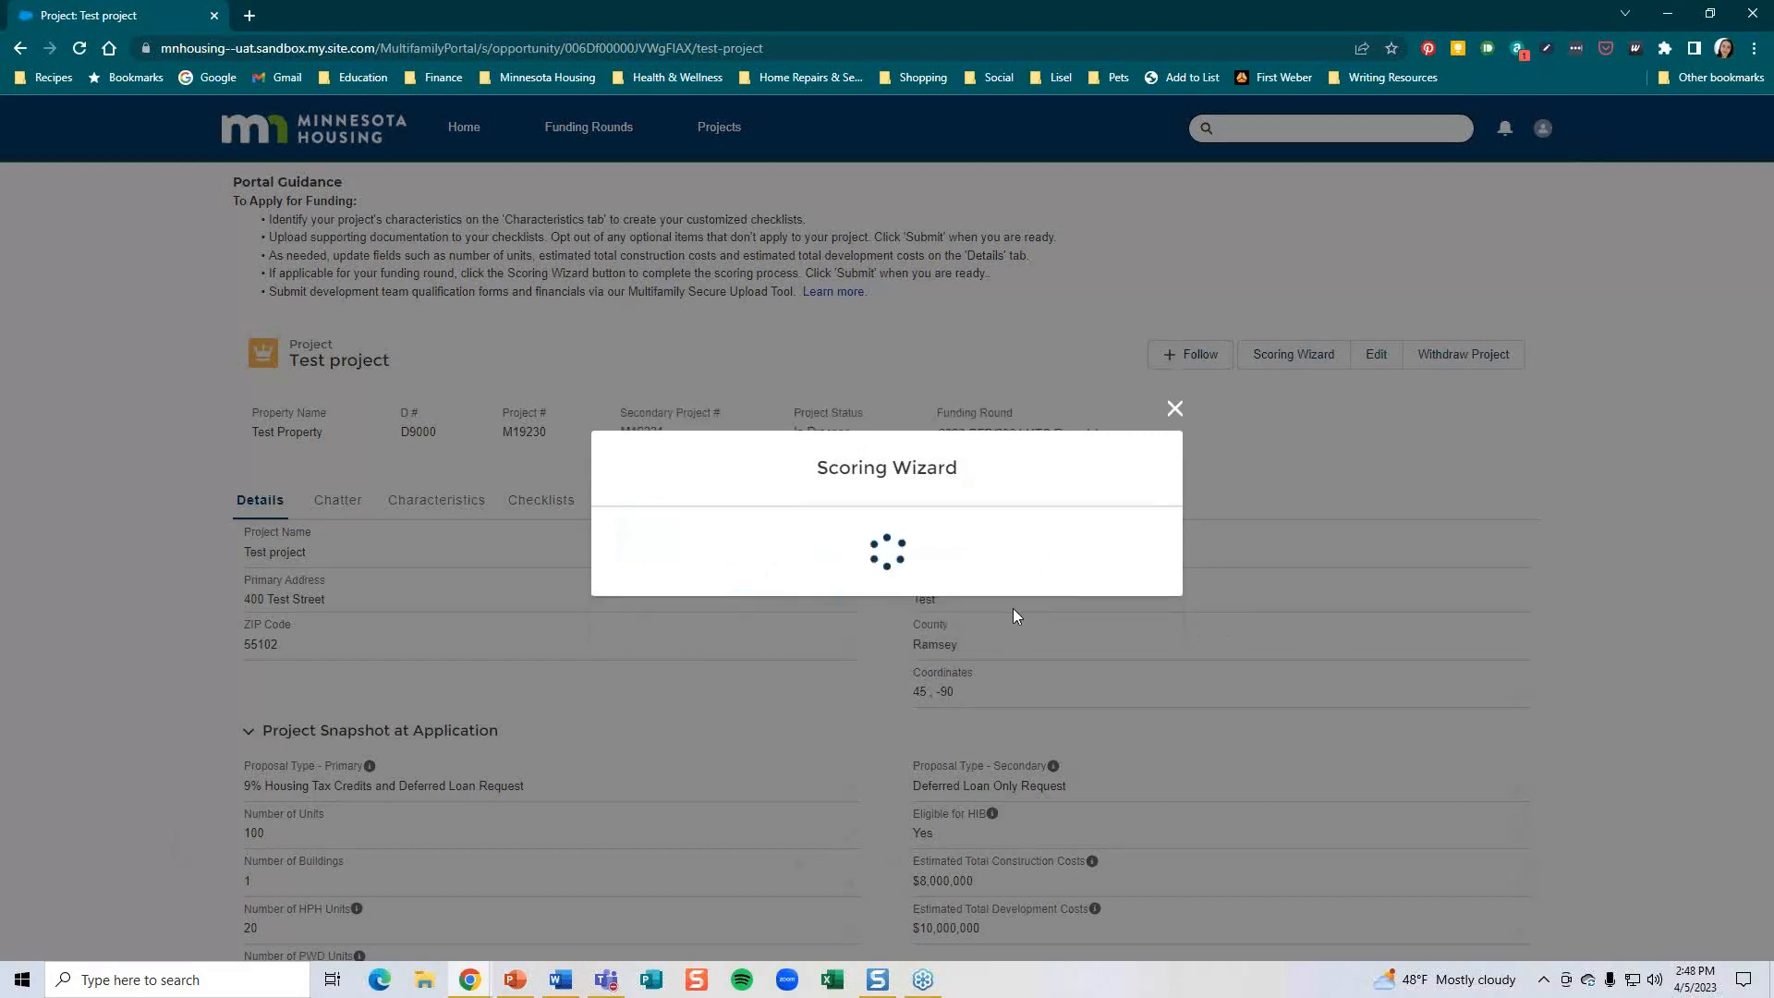
pyautogui.scroll(-5, 873, 719)
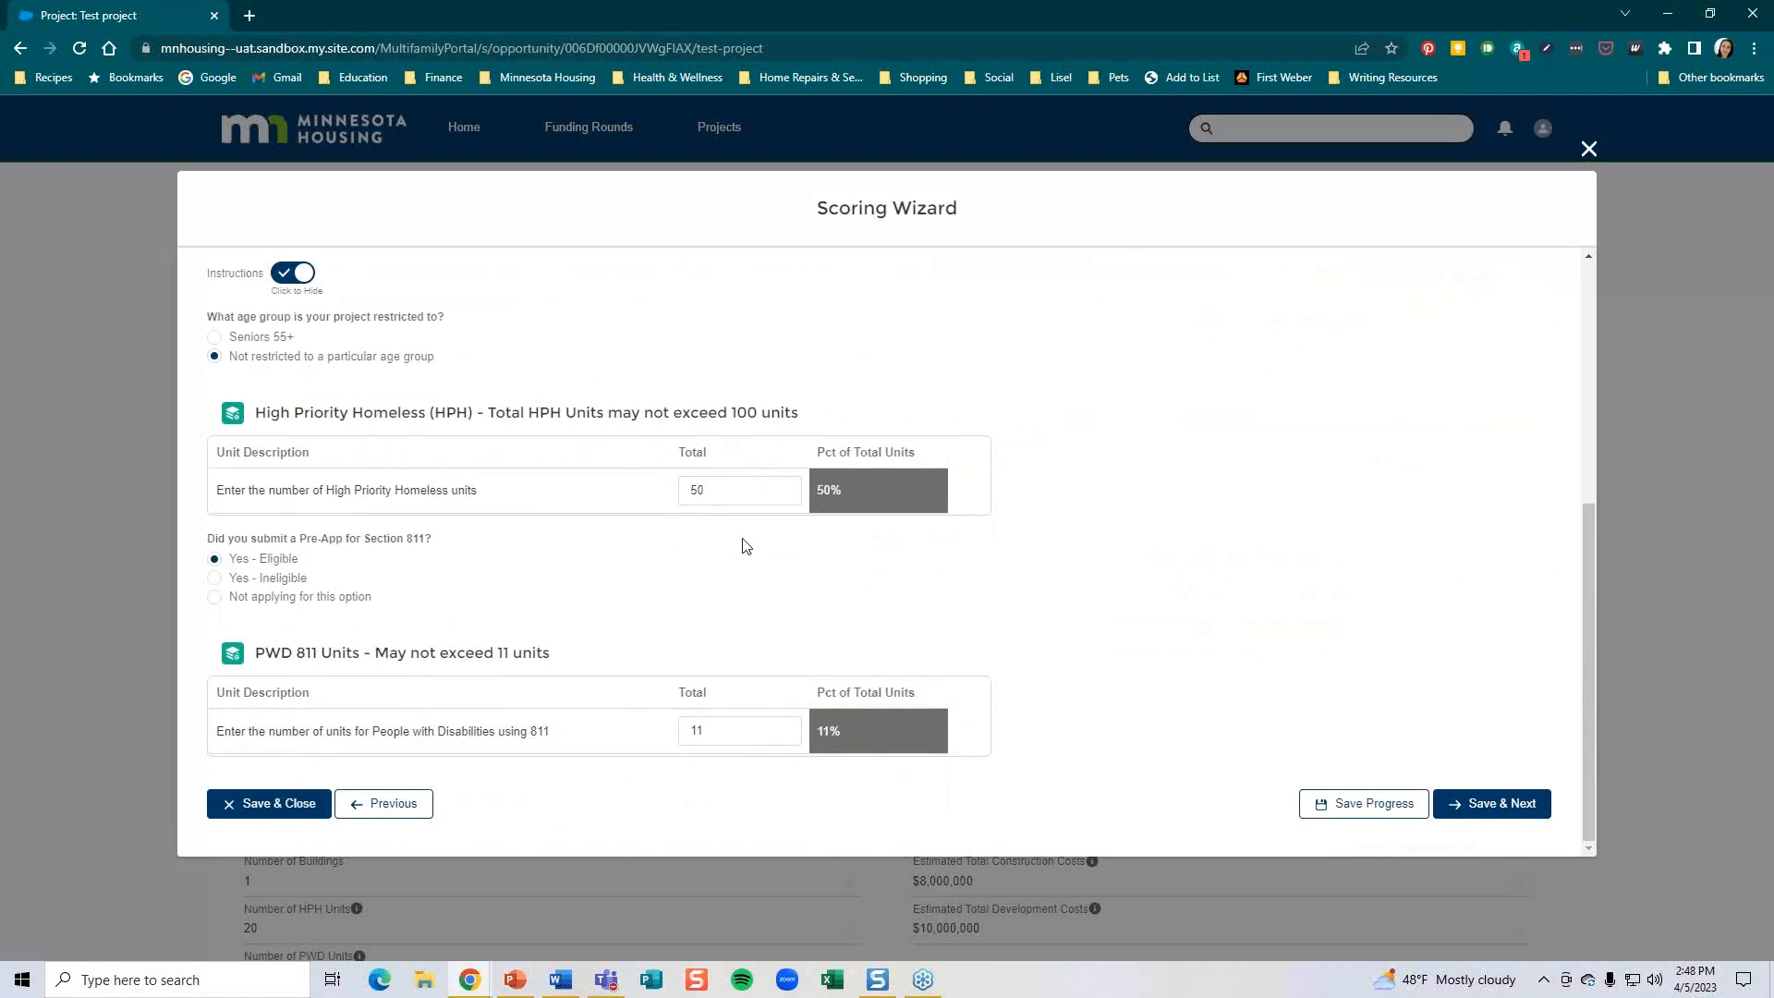
pyautogui.moveTo(733, 490); pyautogui.dragTo(677, 503)
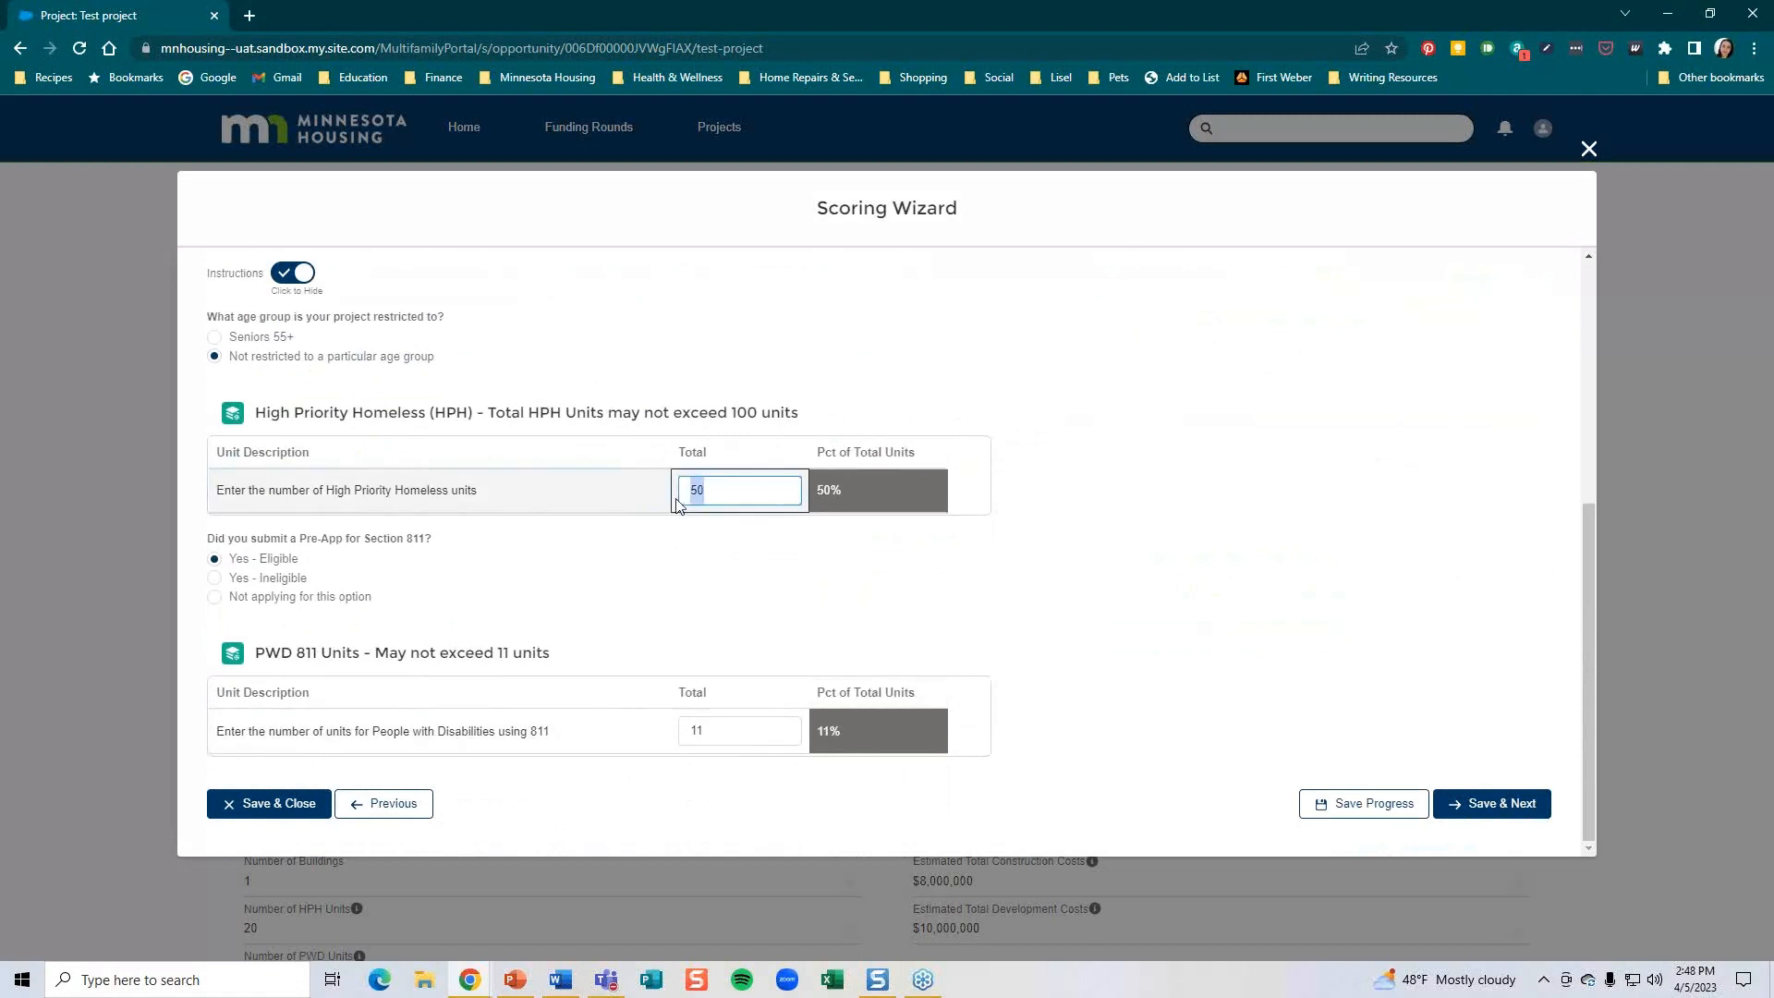
pyautogui.write('15')
pyautogui.click(1231, 599)
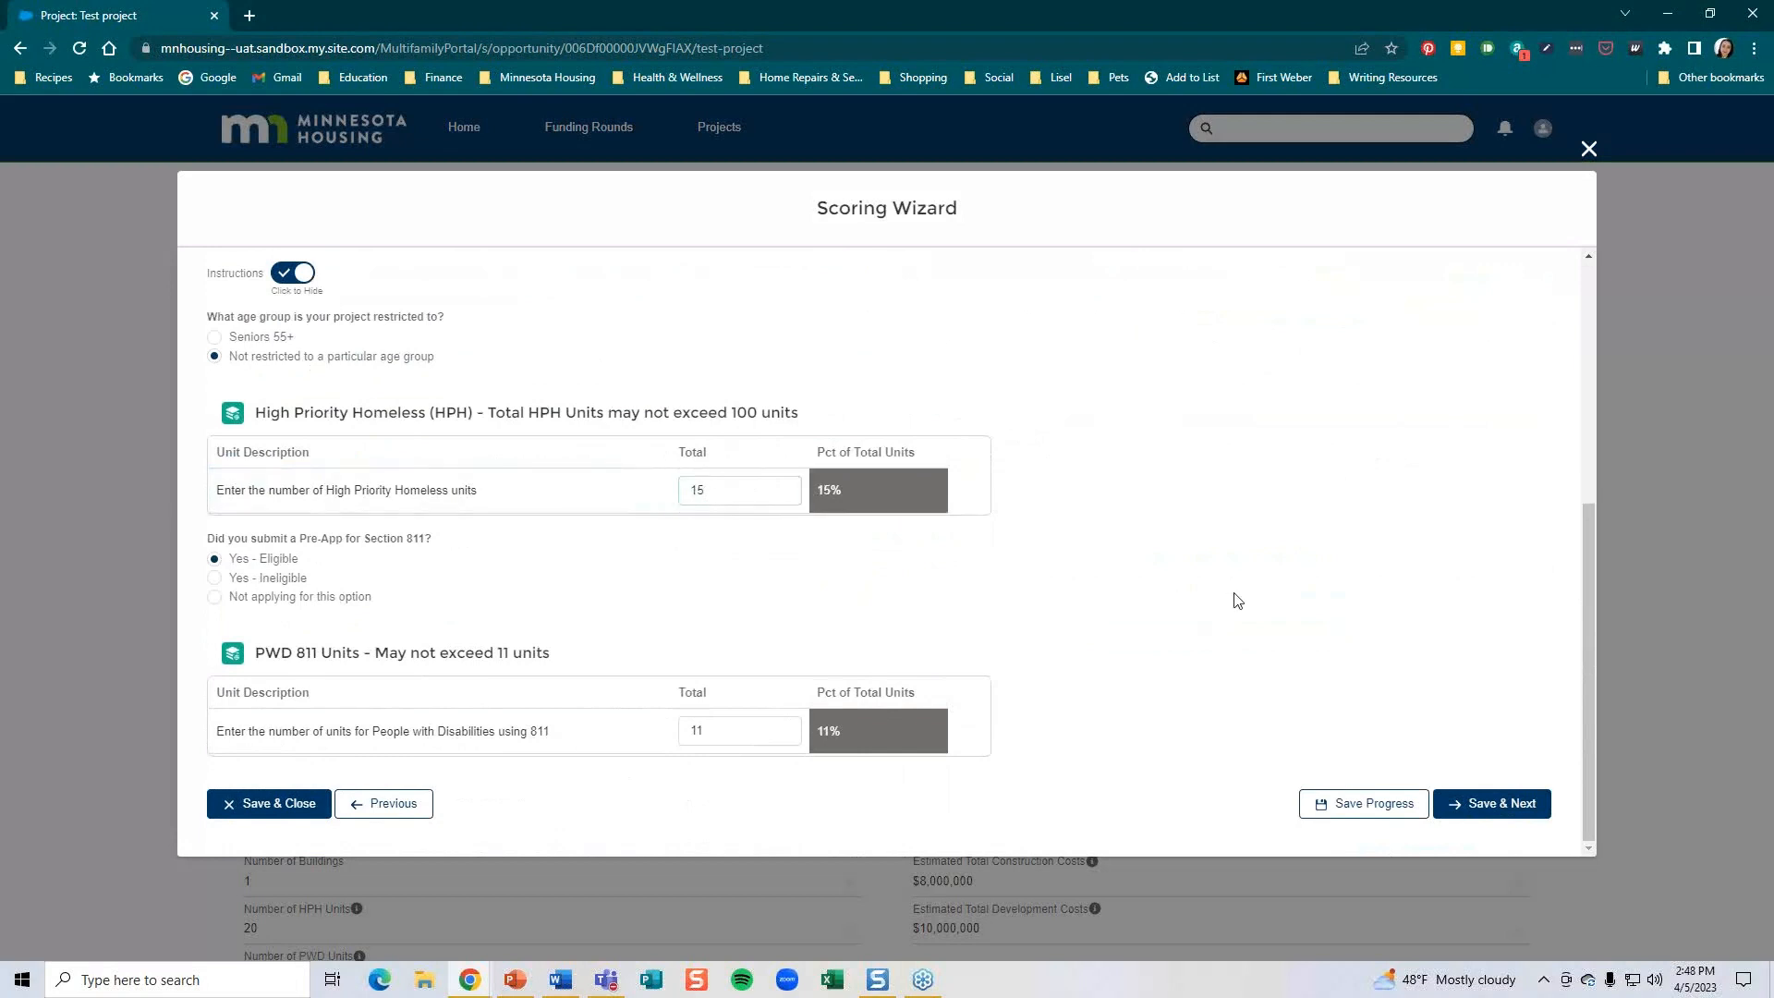
pyautogui.click(1489, 808)
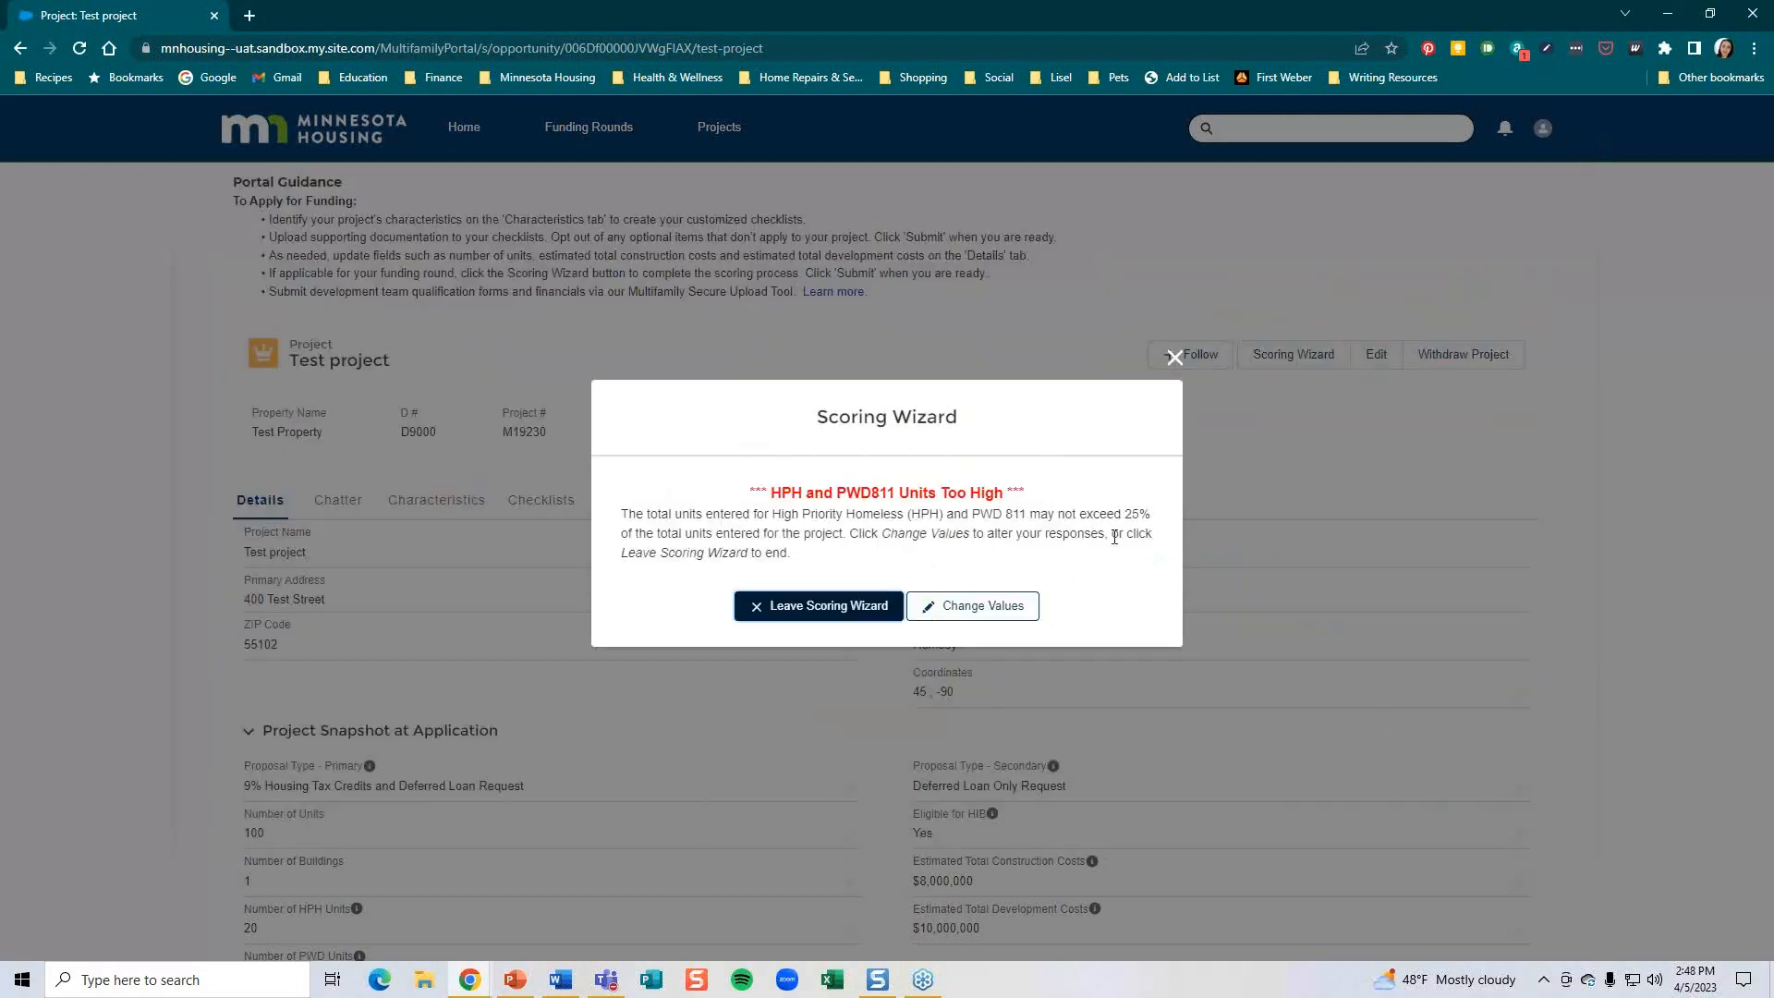
# Return to the unit values, set the Section 811 Pre-App answer to Not applying for this option, and save and continue.
pyautogui.moveTo(750, 494); pyautogui.dragTo(843, 560)
pyautogui.click(843, 560)
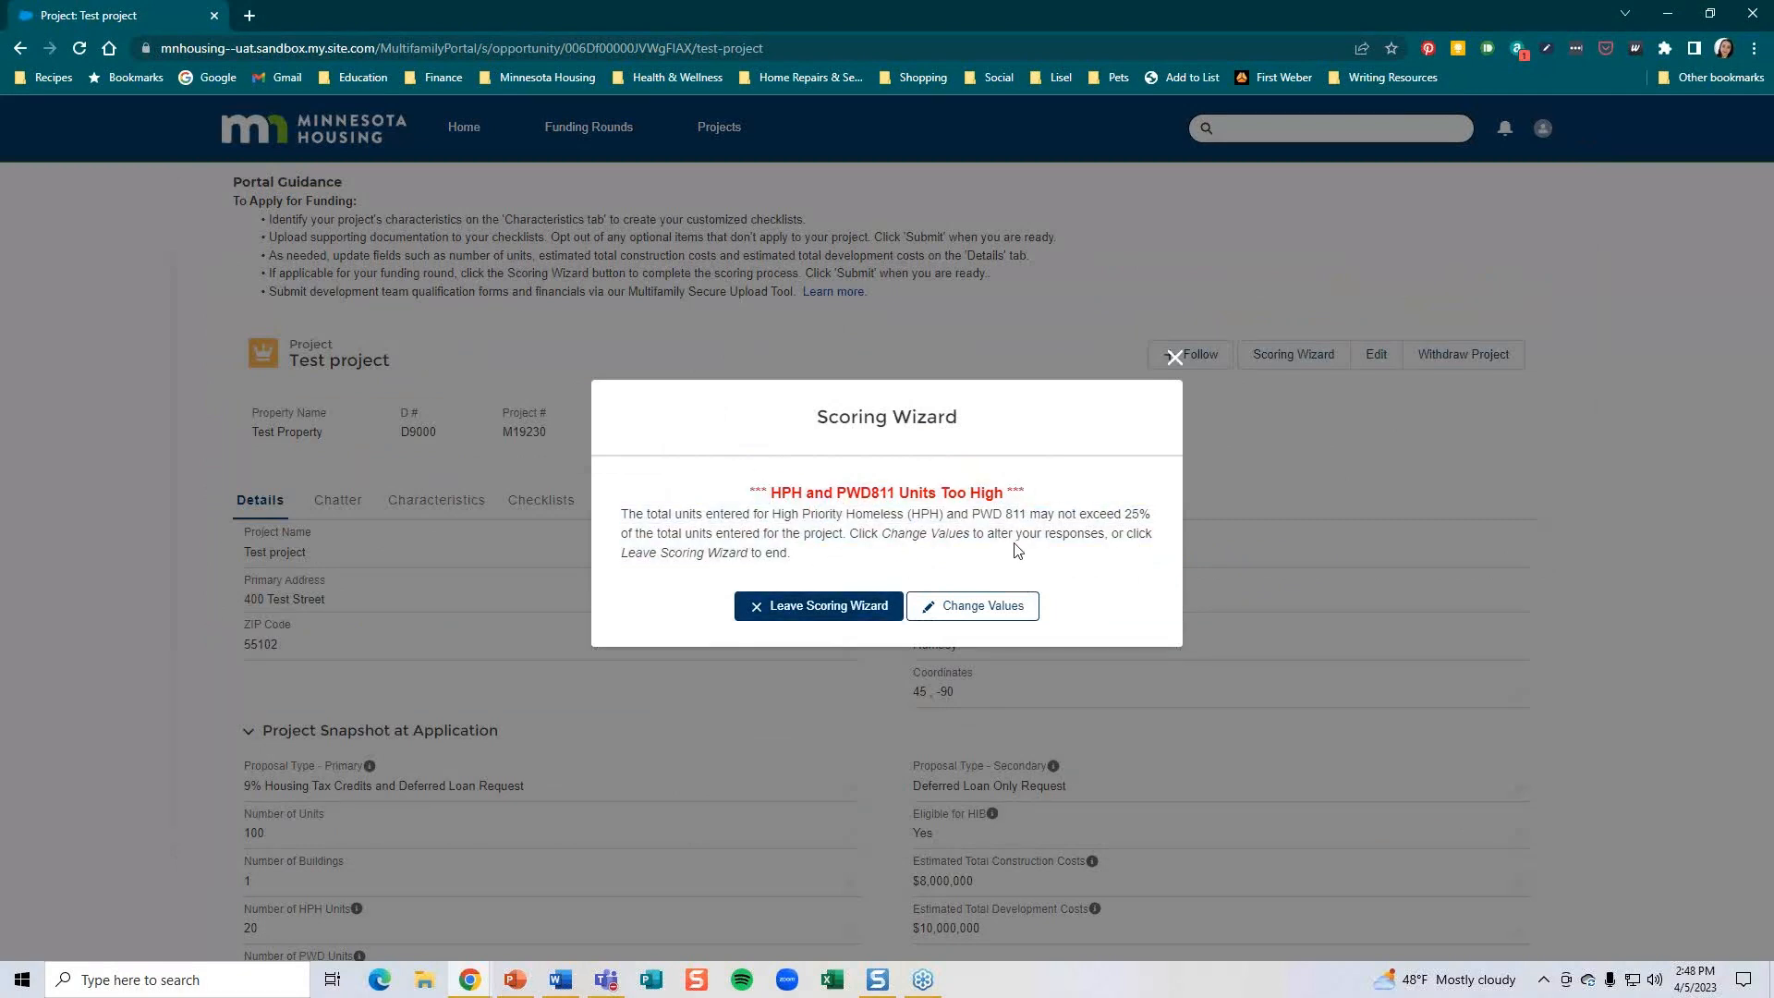
pyautogui.click(1021, 607)
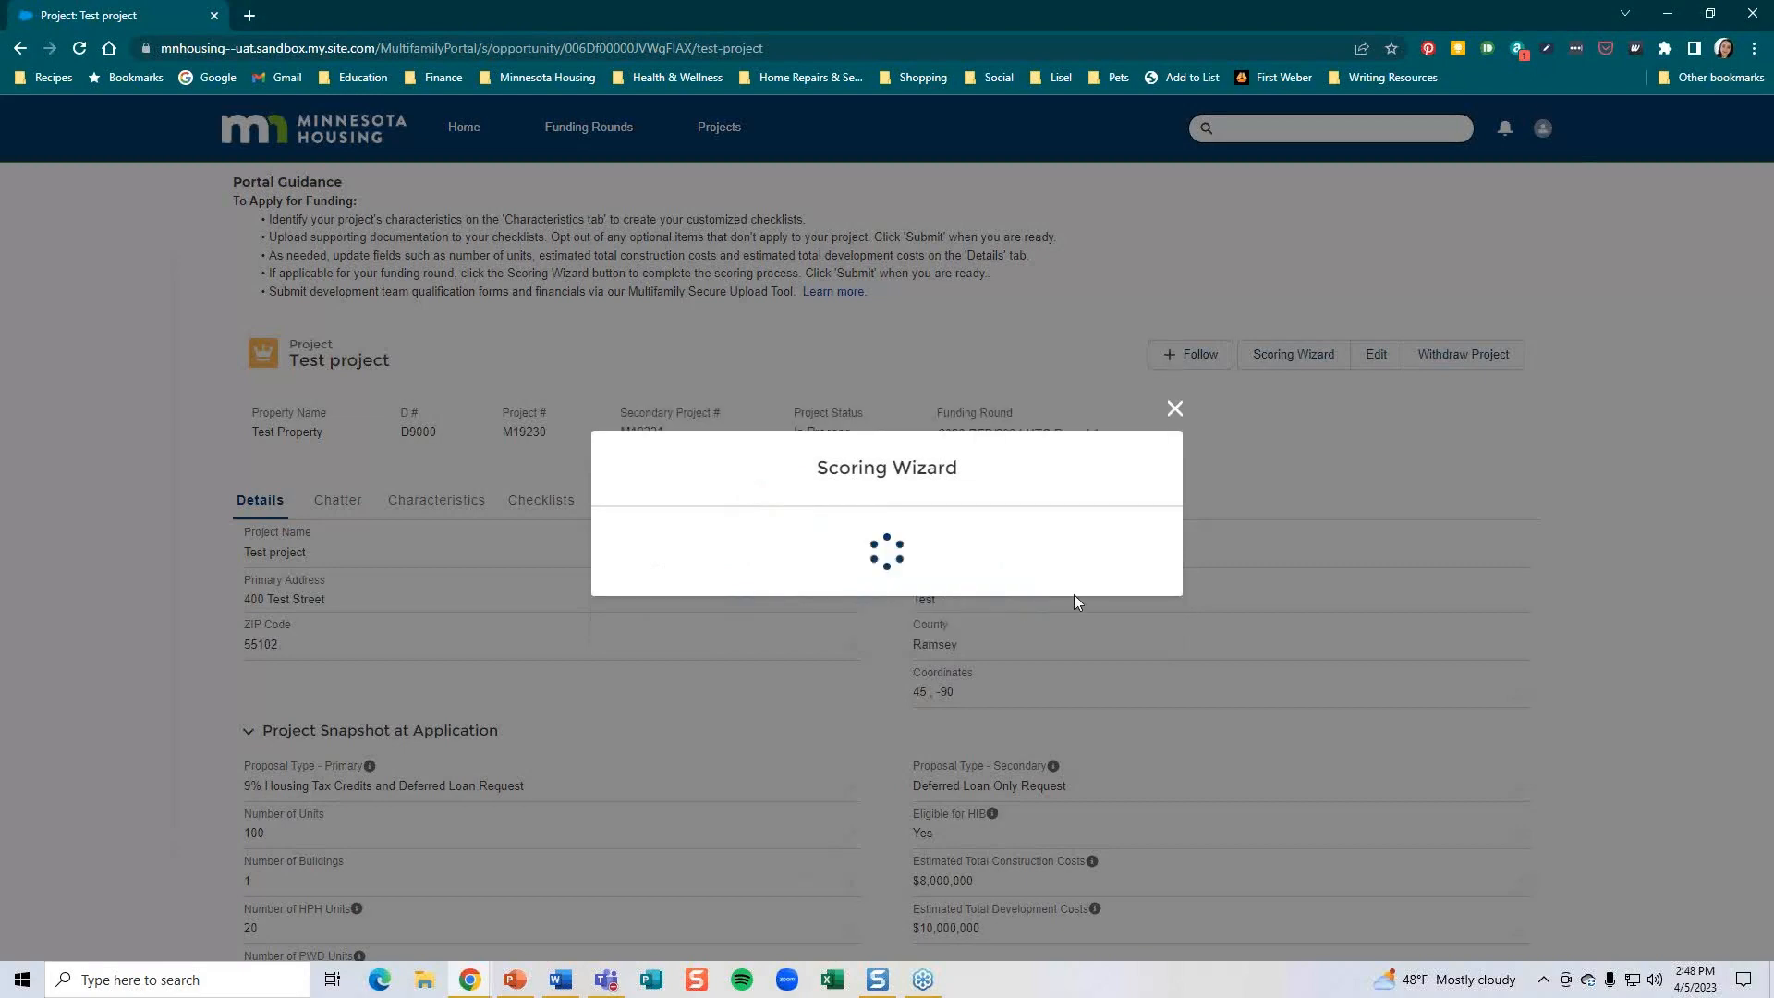
pyautogui.scroll(-5, 897, 736)
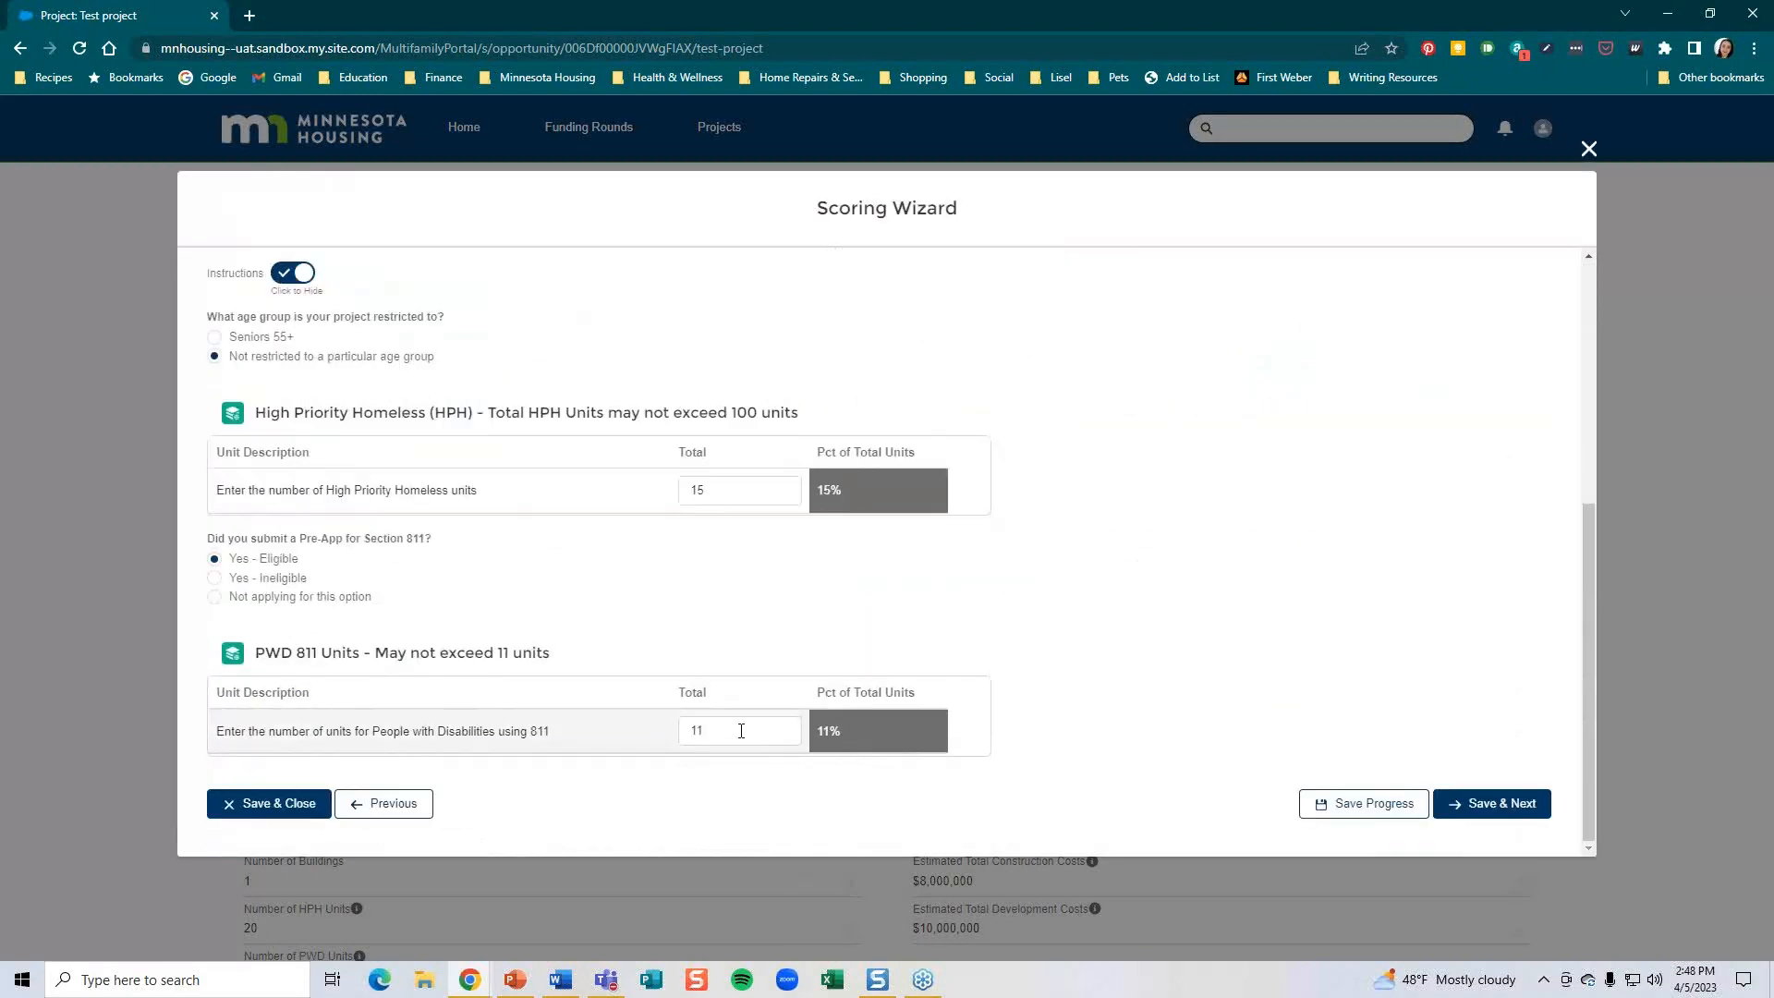
pyautogui.moveTo(744, 733); pyautogui.dragTo(680, 731)
pyautogui.click(214, 597)
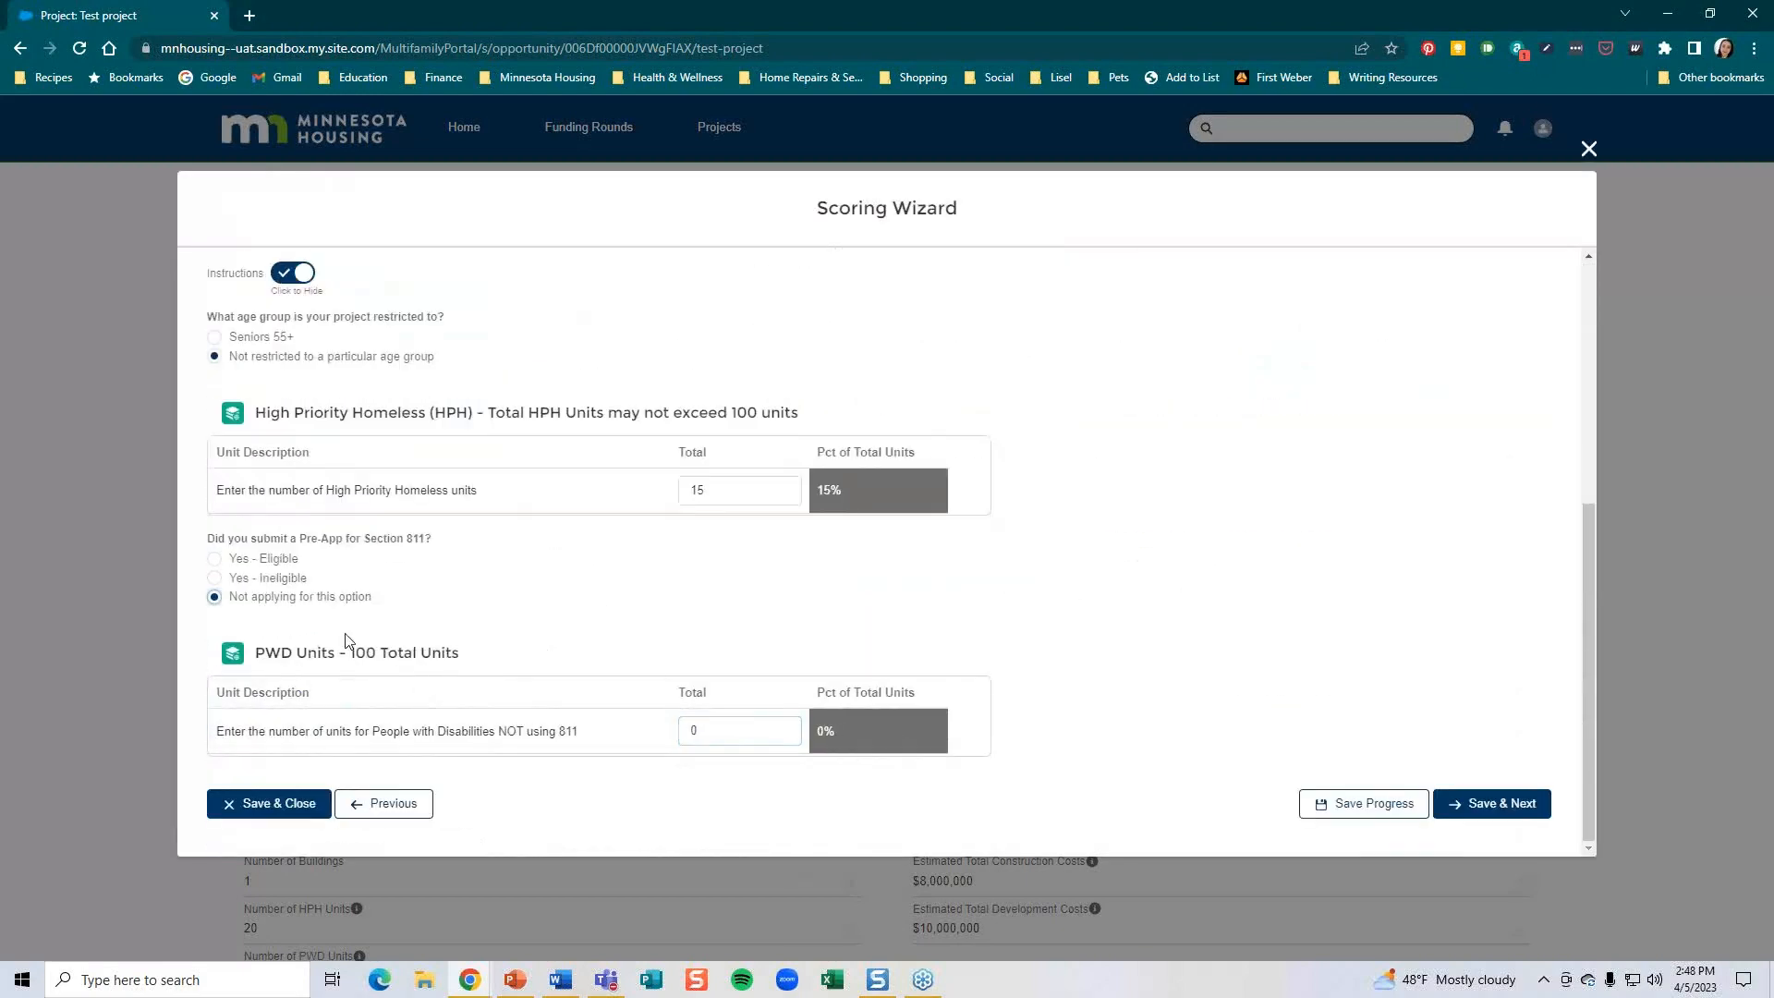
pyautogui.click(1479, 803)
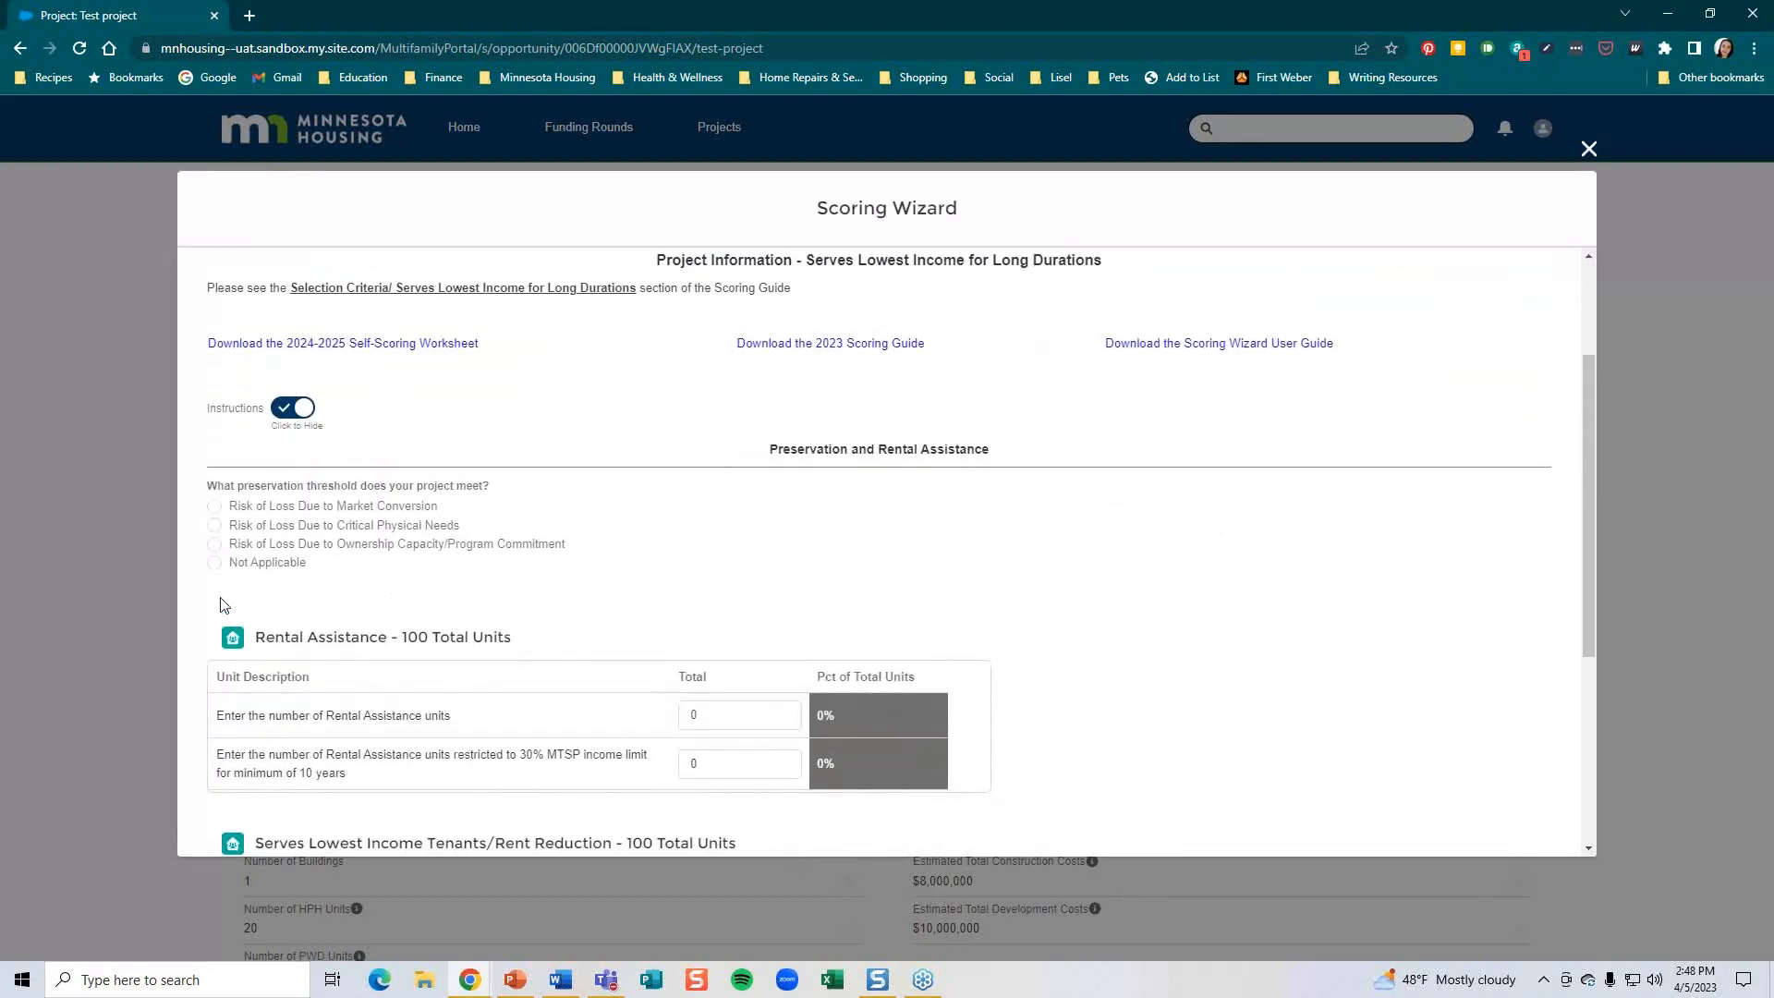
# Set the preservation threshold to Not Applicable and enter 50 non Rental Assistance units at or below the county 50% MTSP rent limit.
pyautogui.click(214, 563)
pyautogui.scroll(-4, 748, 693)
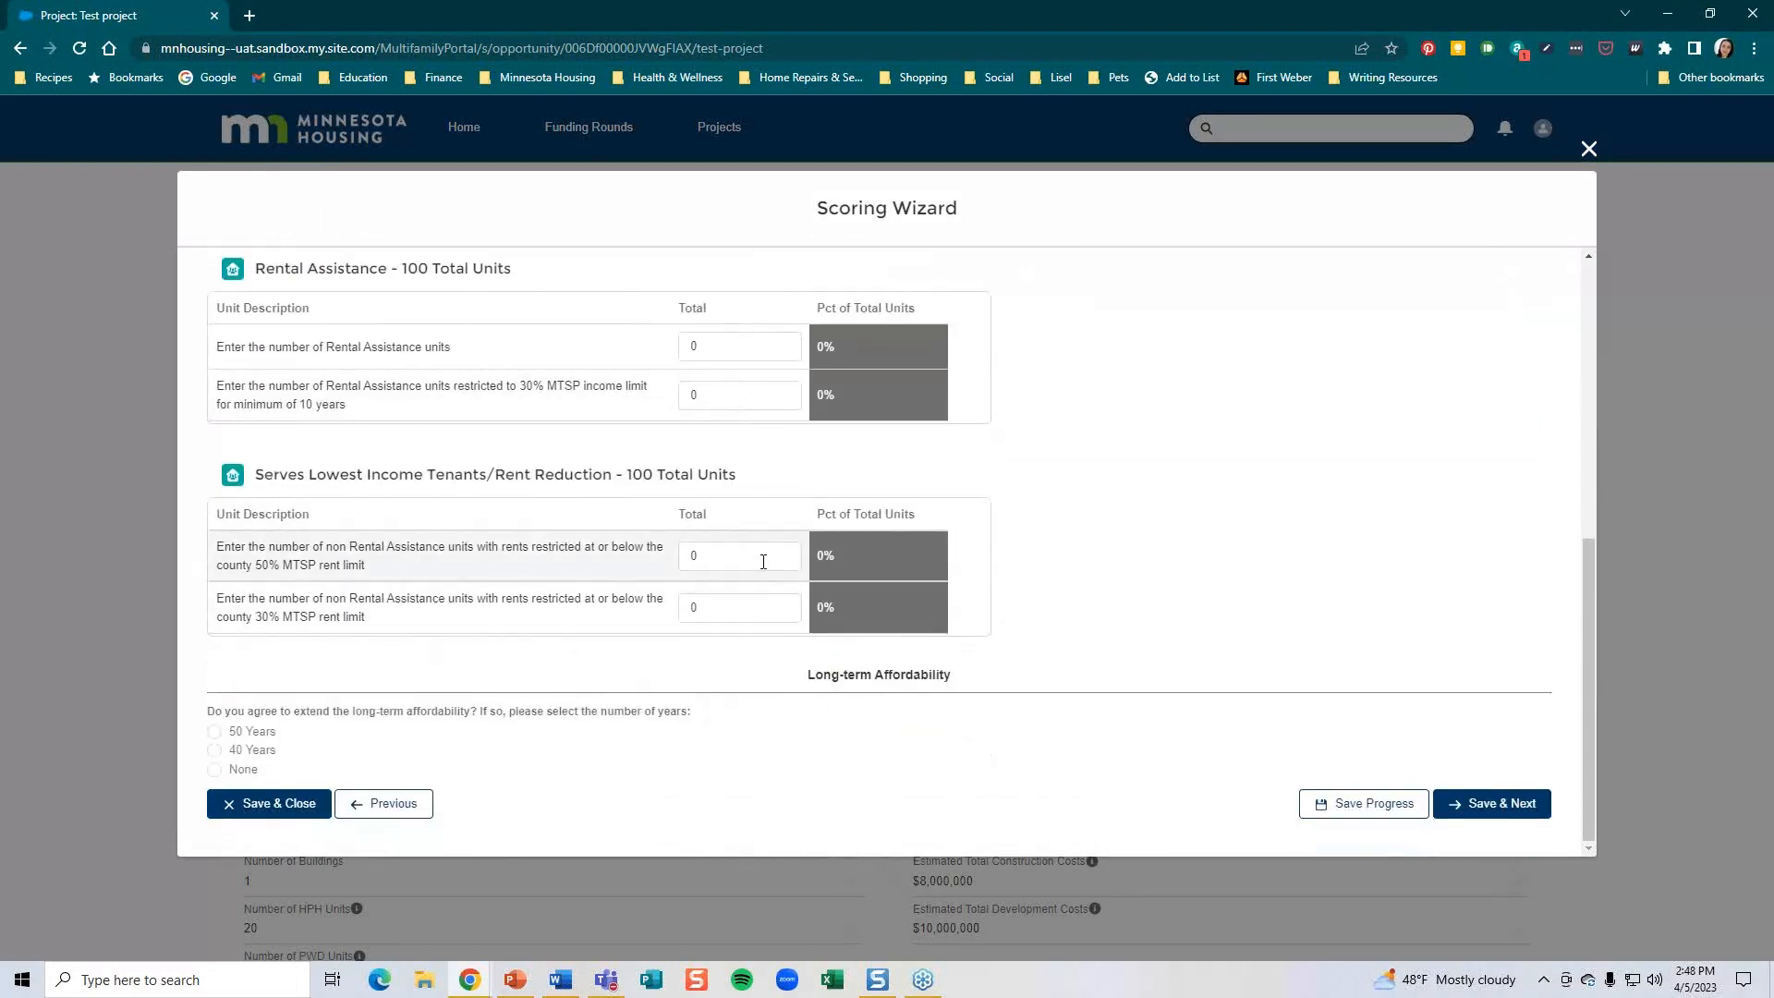
pyautogui.click(717, 563)
pyautogui.doubleClick(717, 562)
pyautogui.write('50')
# Enter 25 non Rental Assistance units at the 30% MTSP rent limit, extend long-term affordability to 50 Years, and save and continue.
pyautogui.click(772, 610)
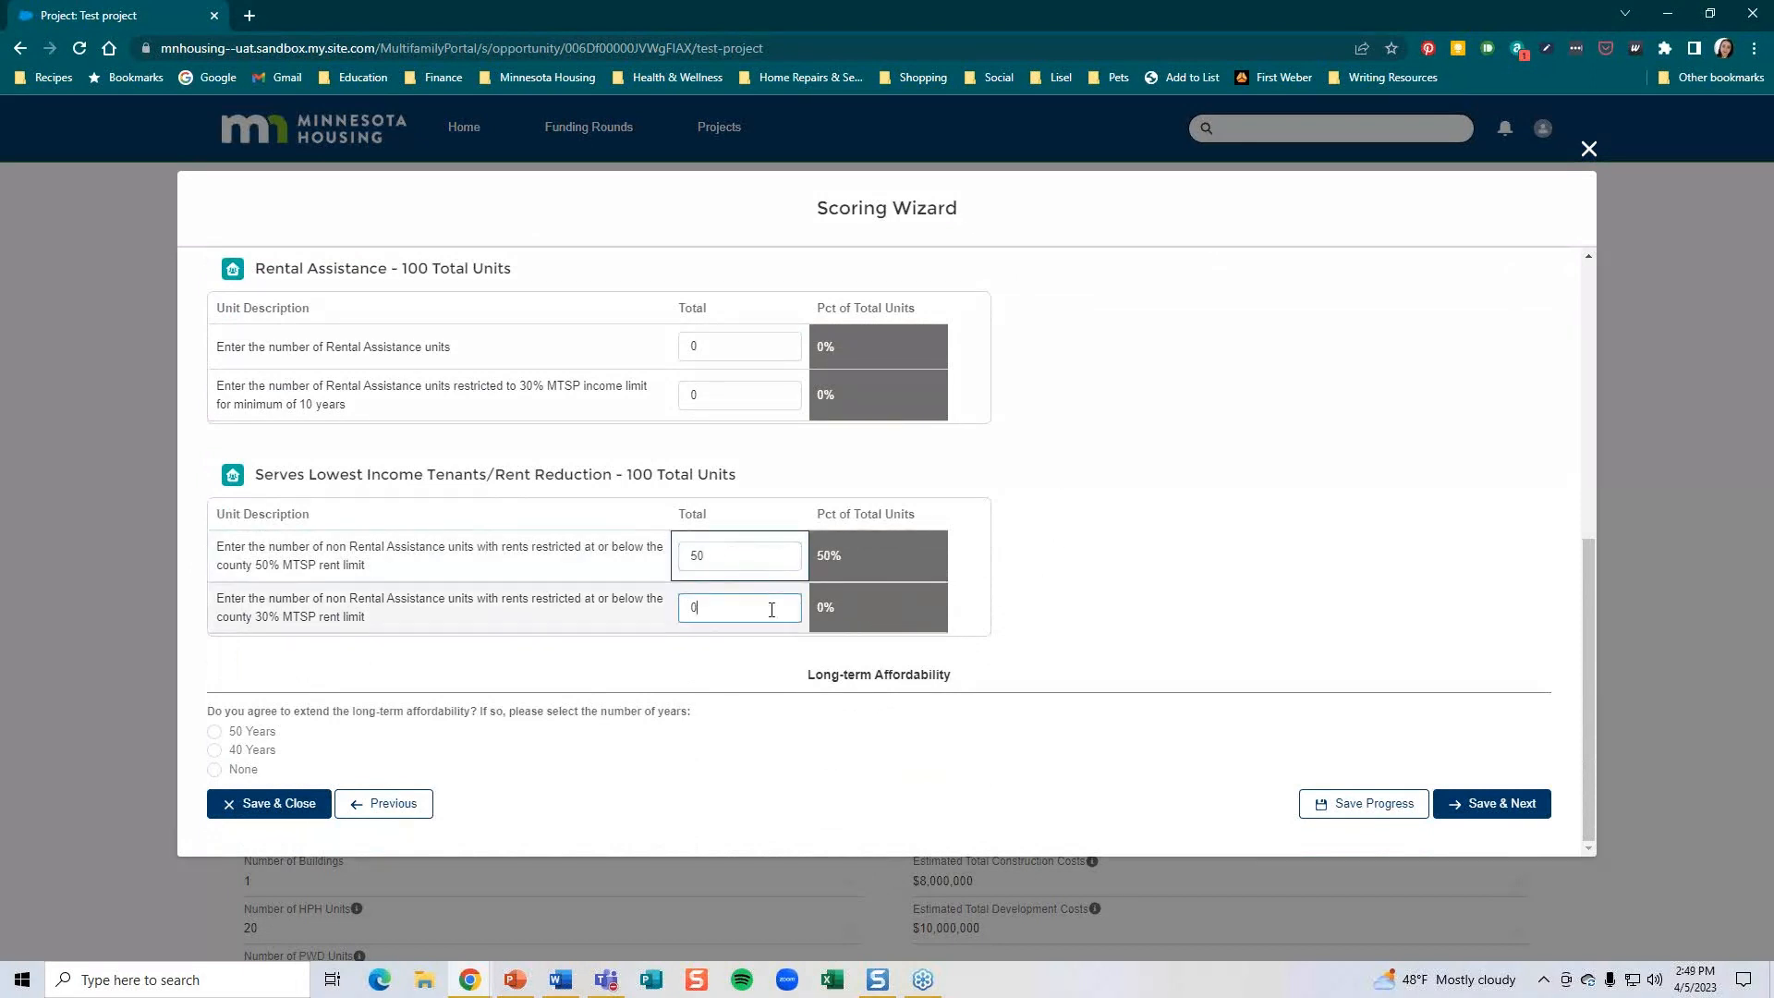
pyautogui.doubleClick(692, 606)
pyautogui.write('25')
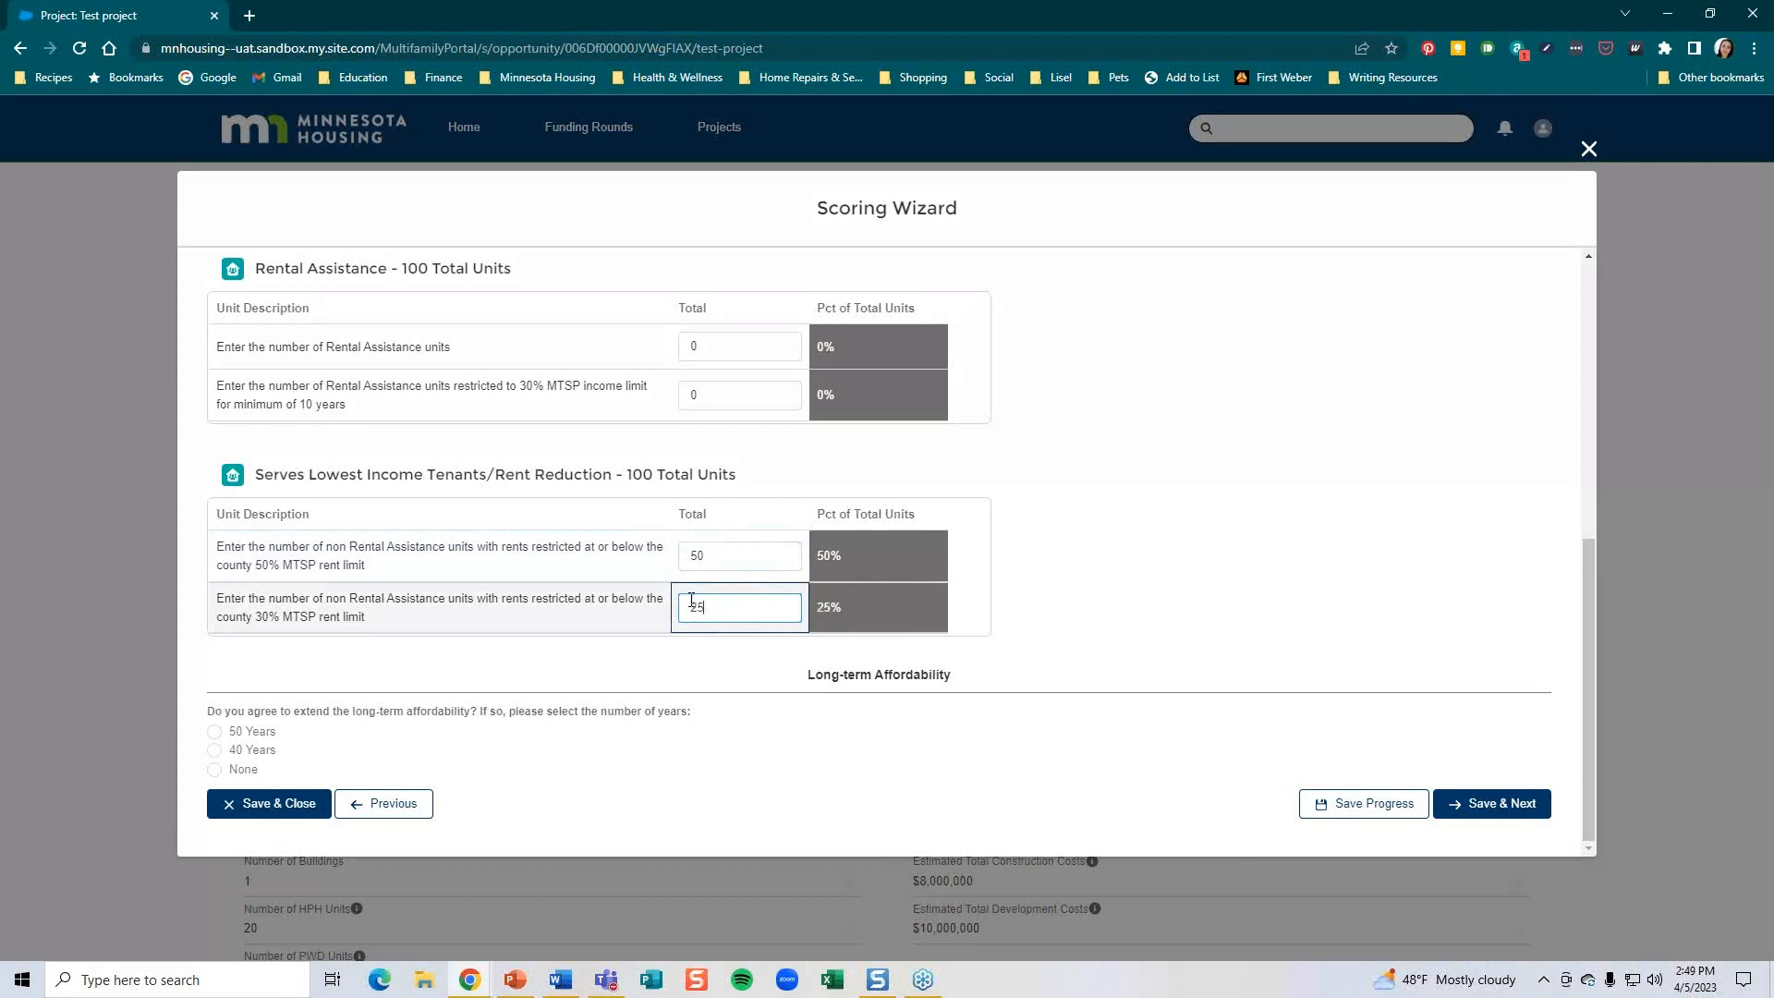
pyautogui.click(215, 731)
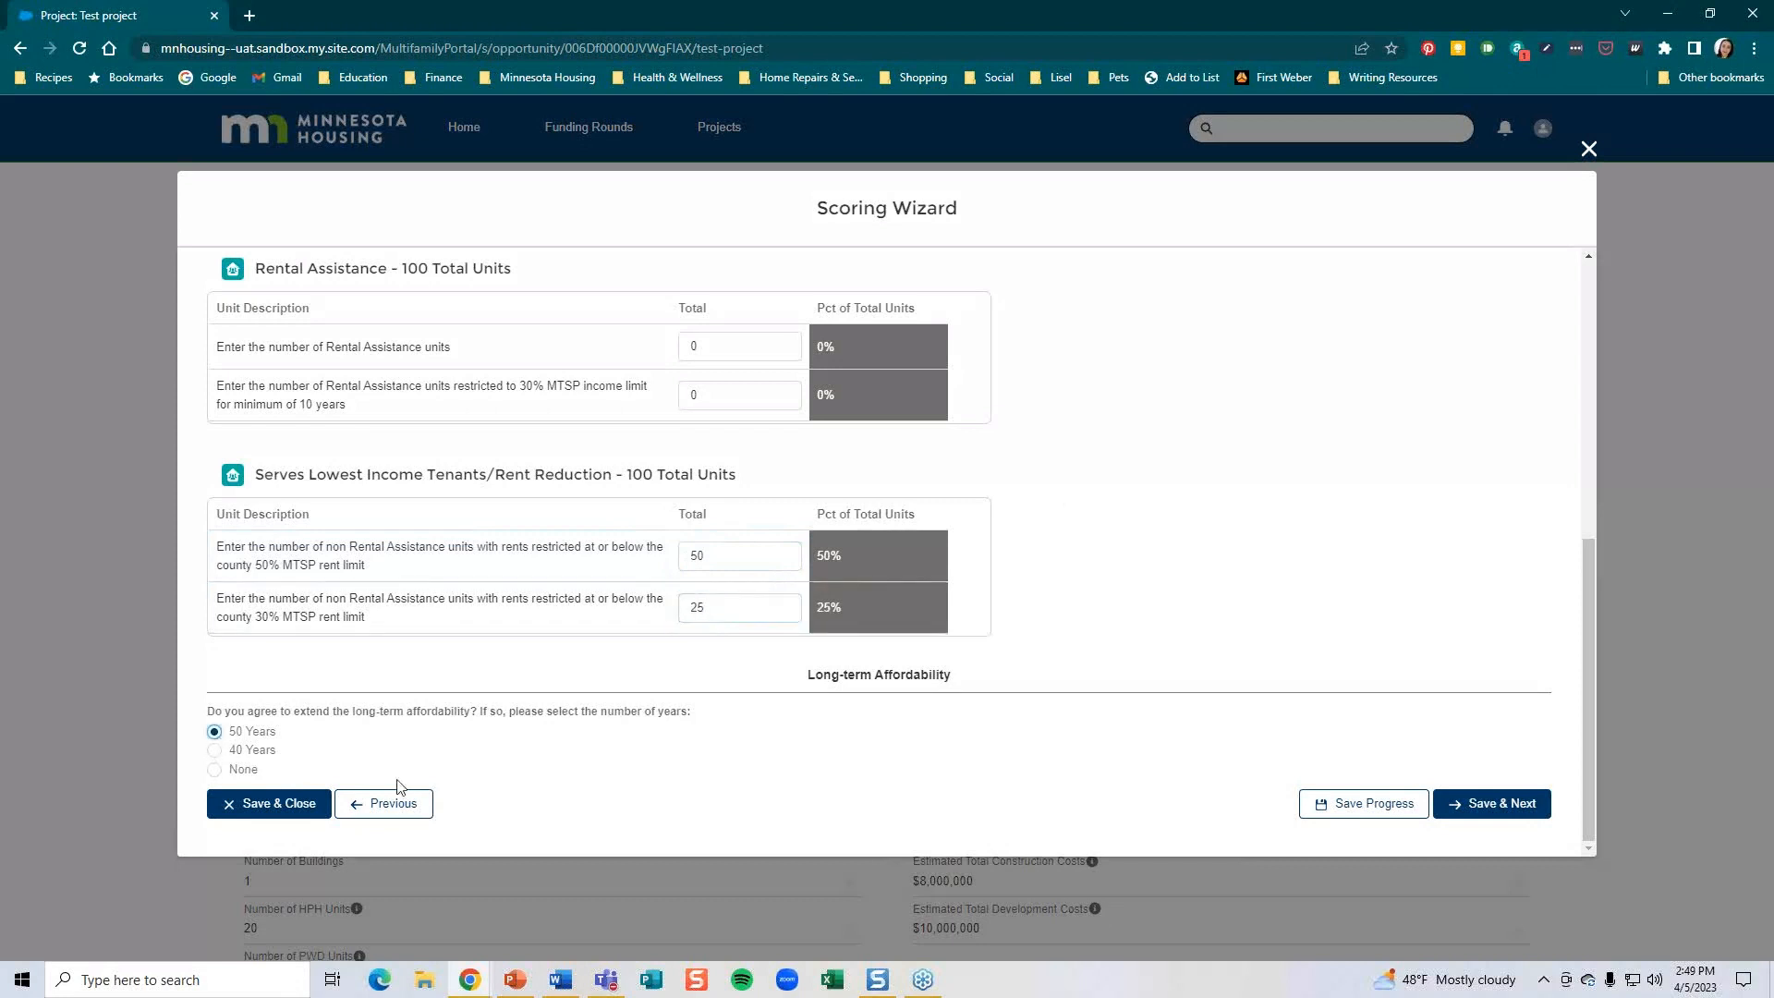
pyautogui.click(1484, 805)
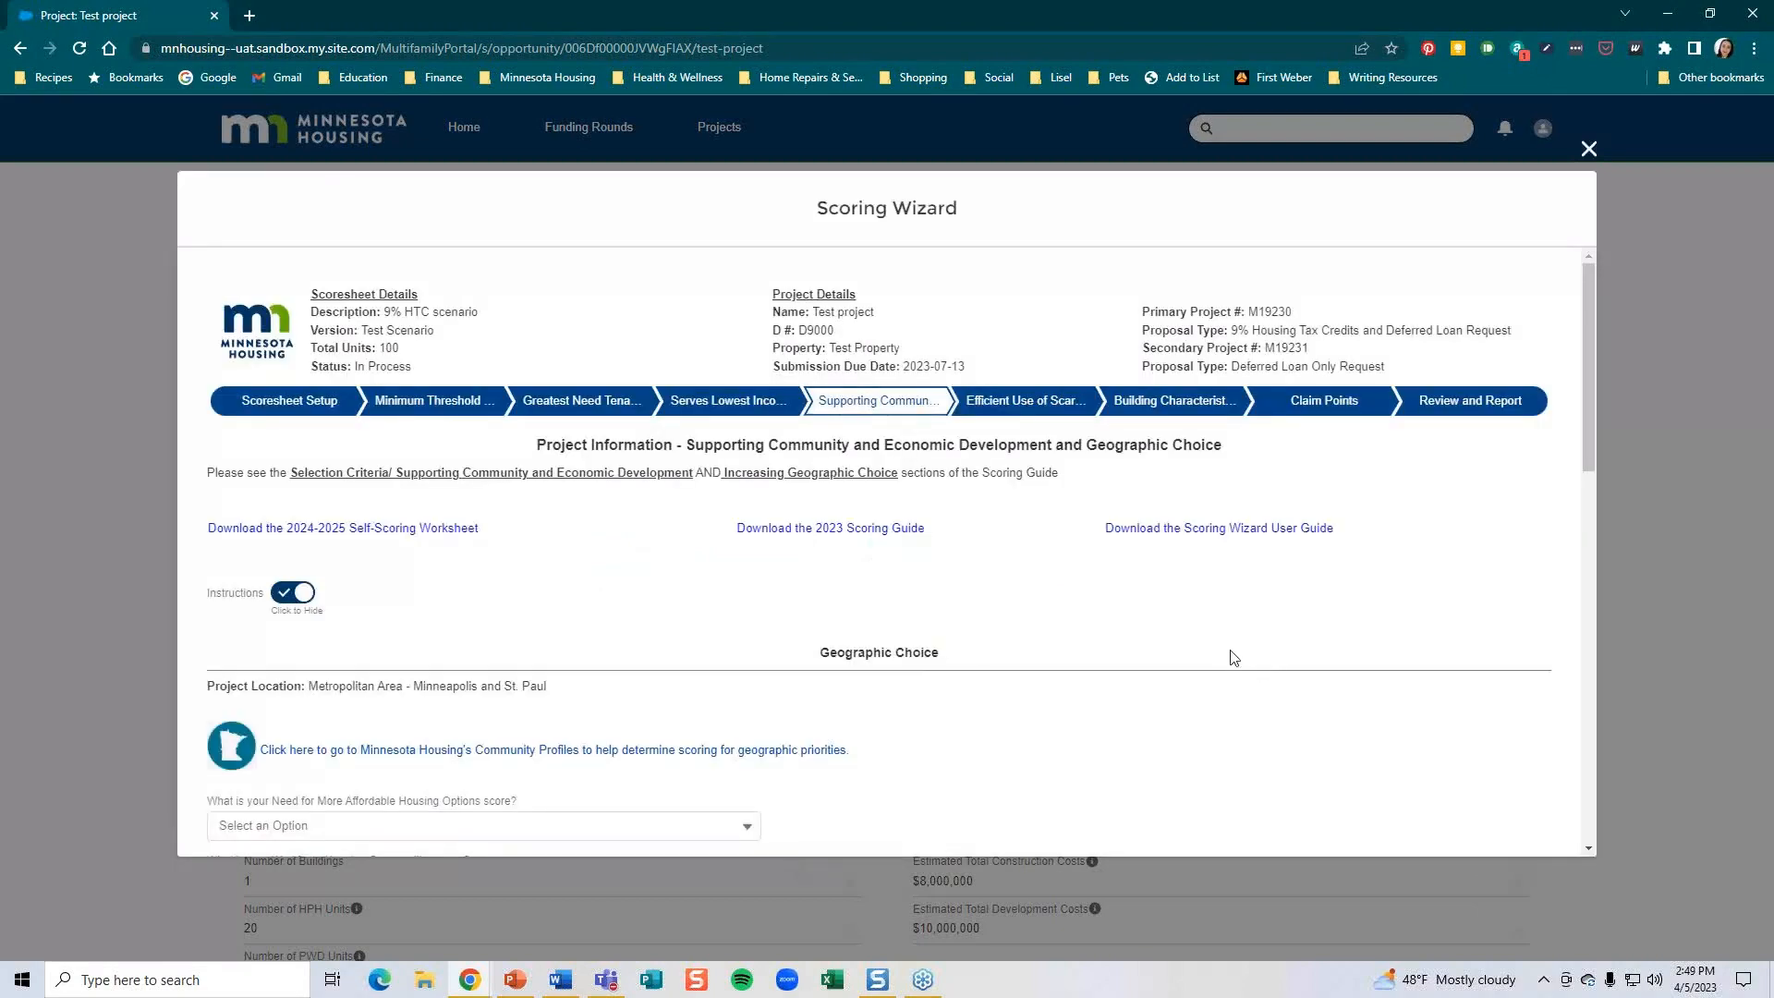
# Set the Need for More Affordable Housing Options score to 8 and the Workforce Housing Communities score to Individual Employer Growth Community.
pyautogui.scroll(-2, 1081, 611)
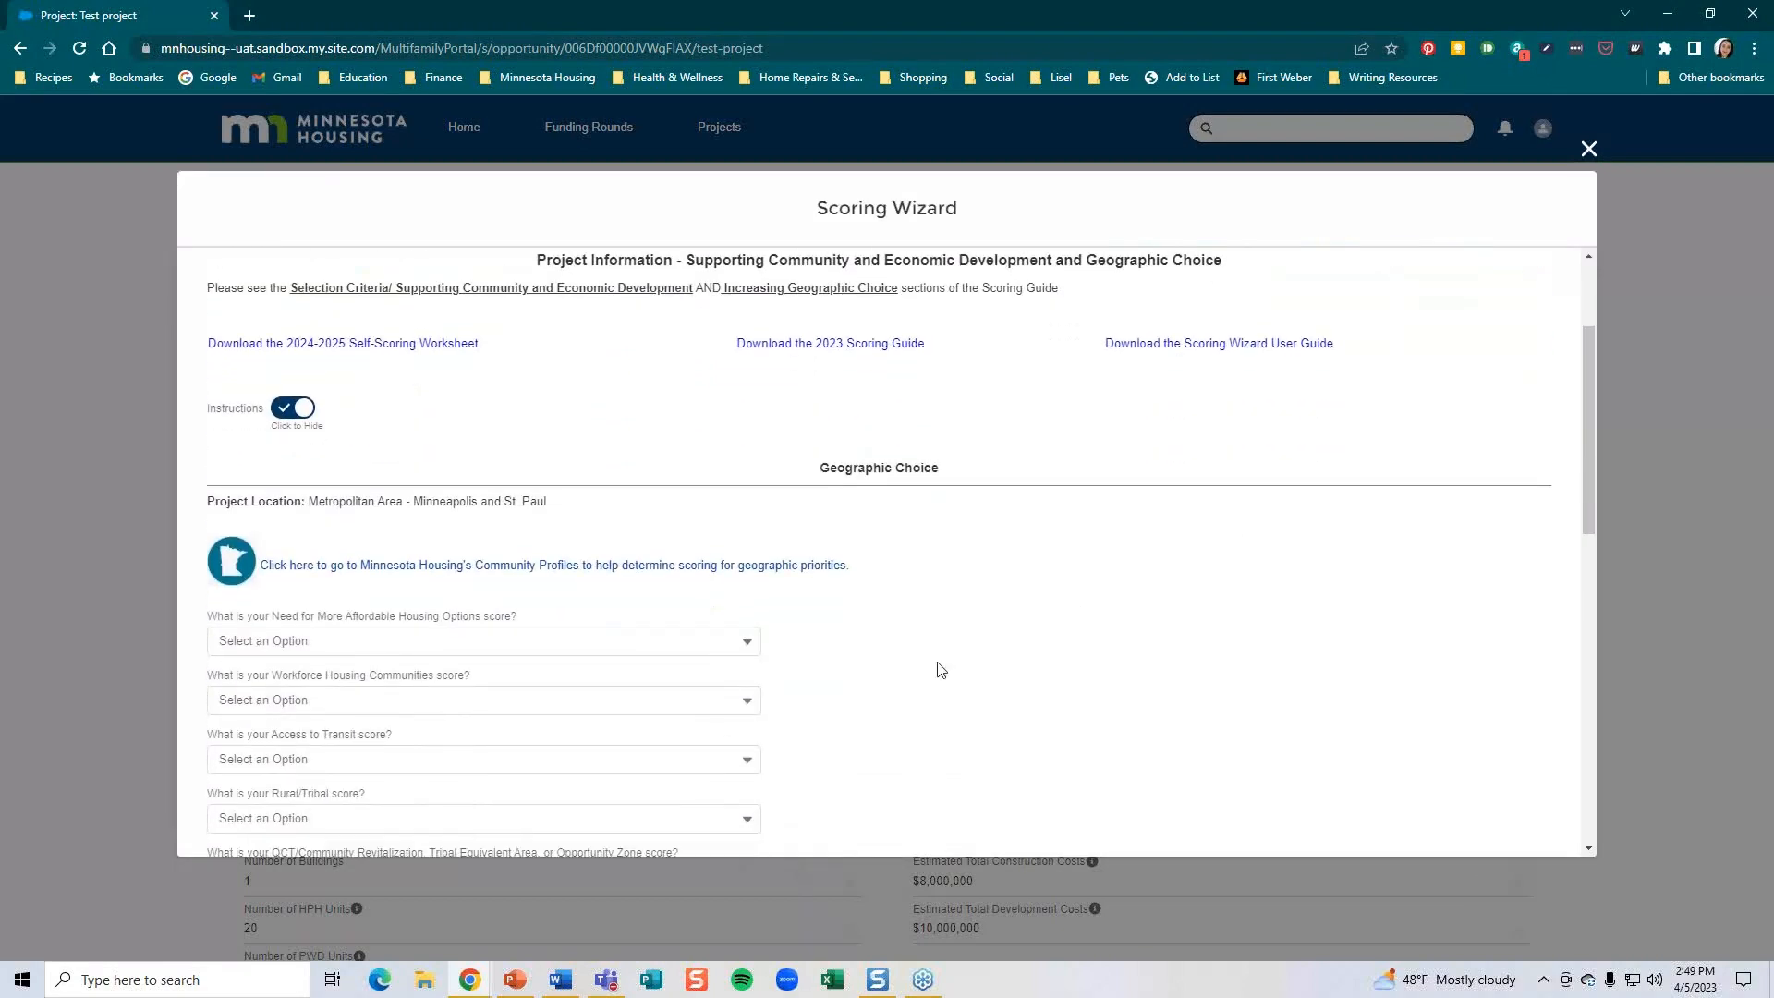
pyautogui.click(734, 648)
pyautogui.click(489, 725)
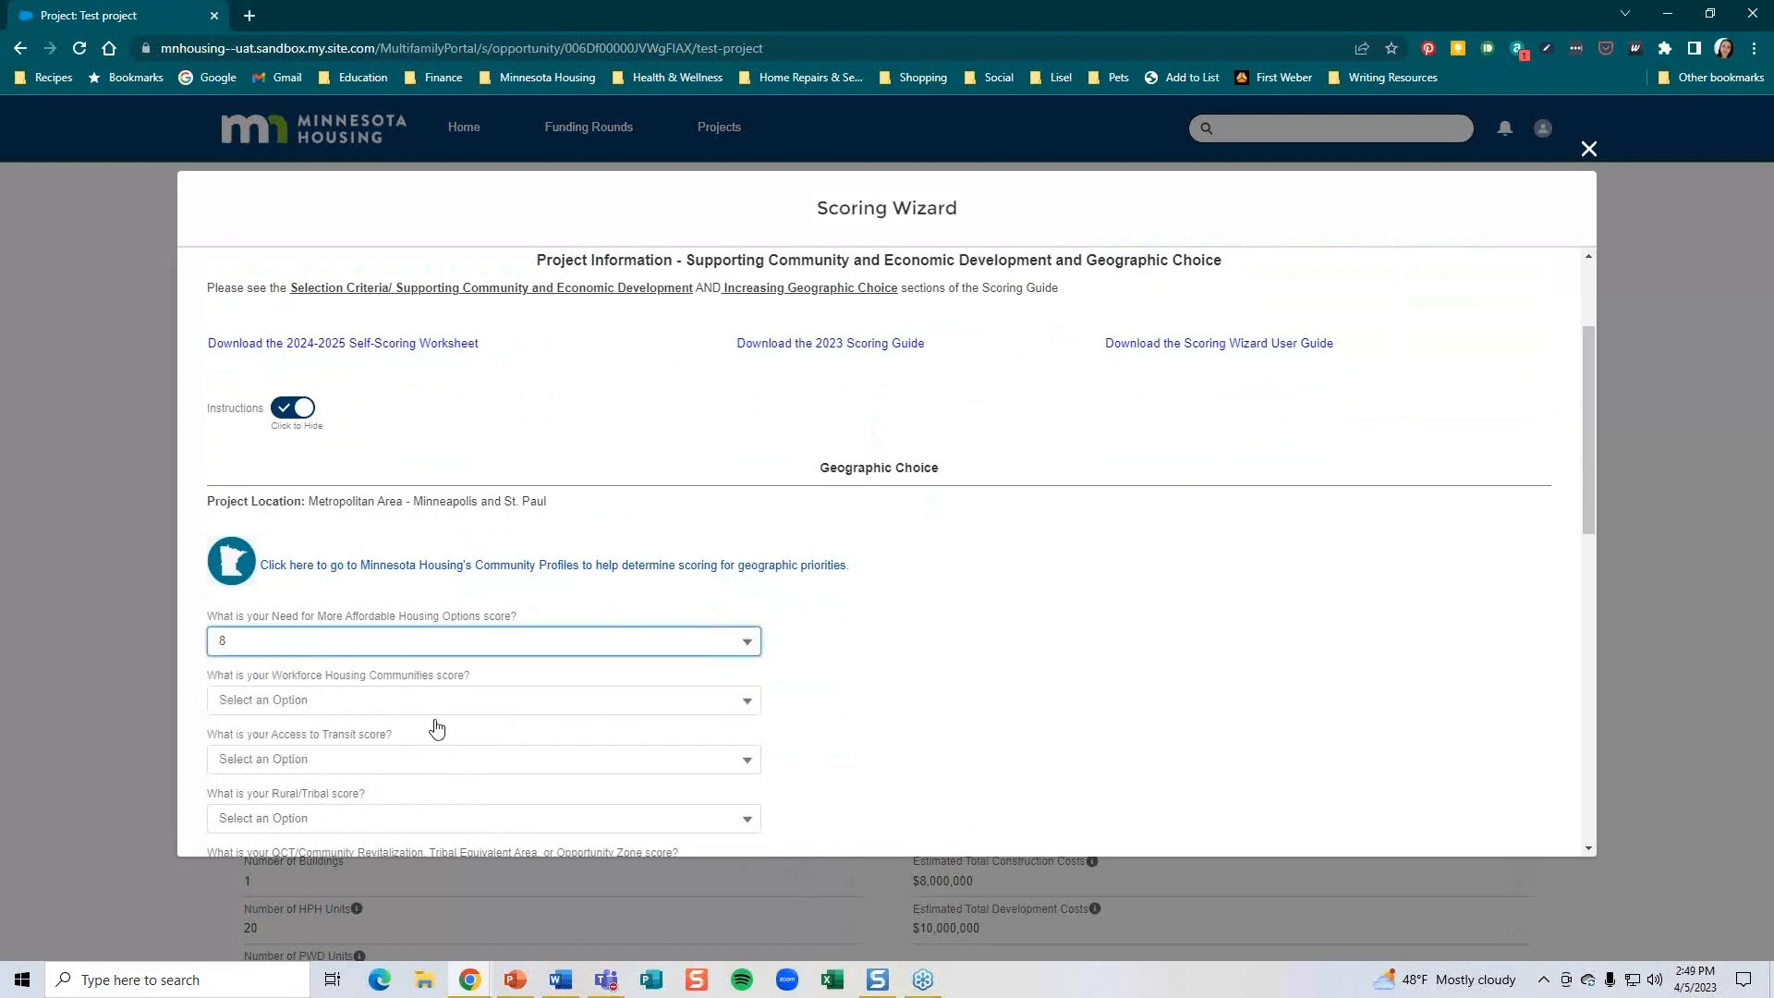
pyautogui.click(433, 706)
pyautogui.click(372, 774)
# Set the Access to Transit score to 4, the Rural/Tribal score to 0, and the QCT/Community Revitalization score to 3.
pyautogui.scroll(-2, 420, 762)
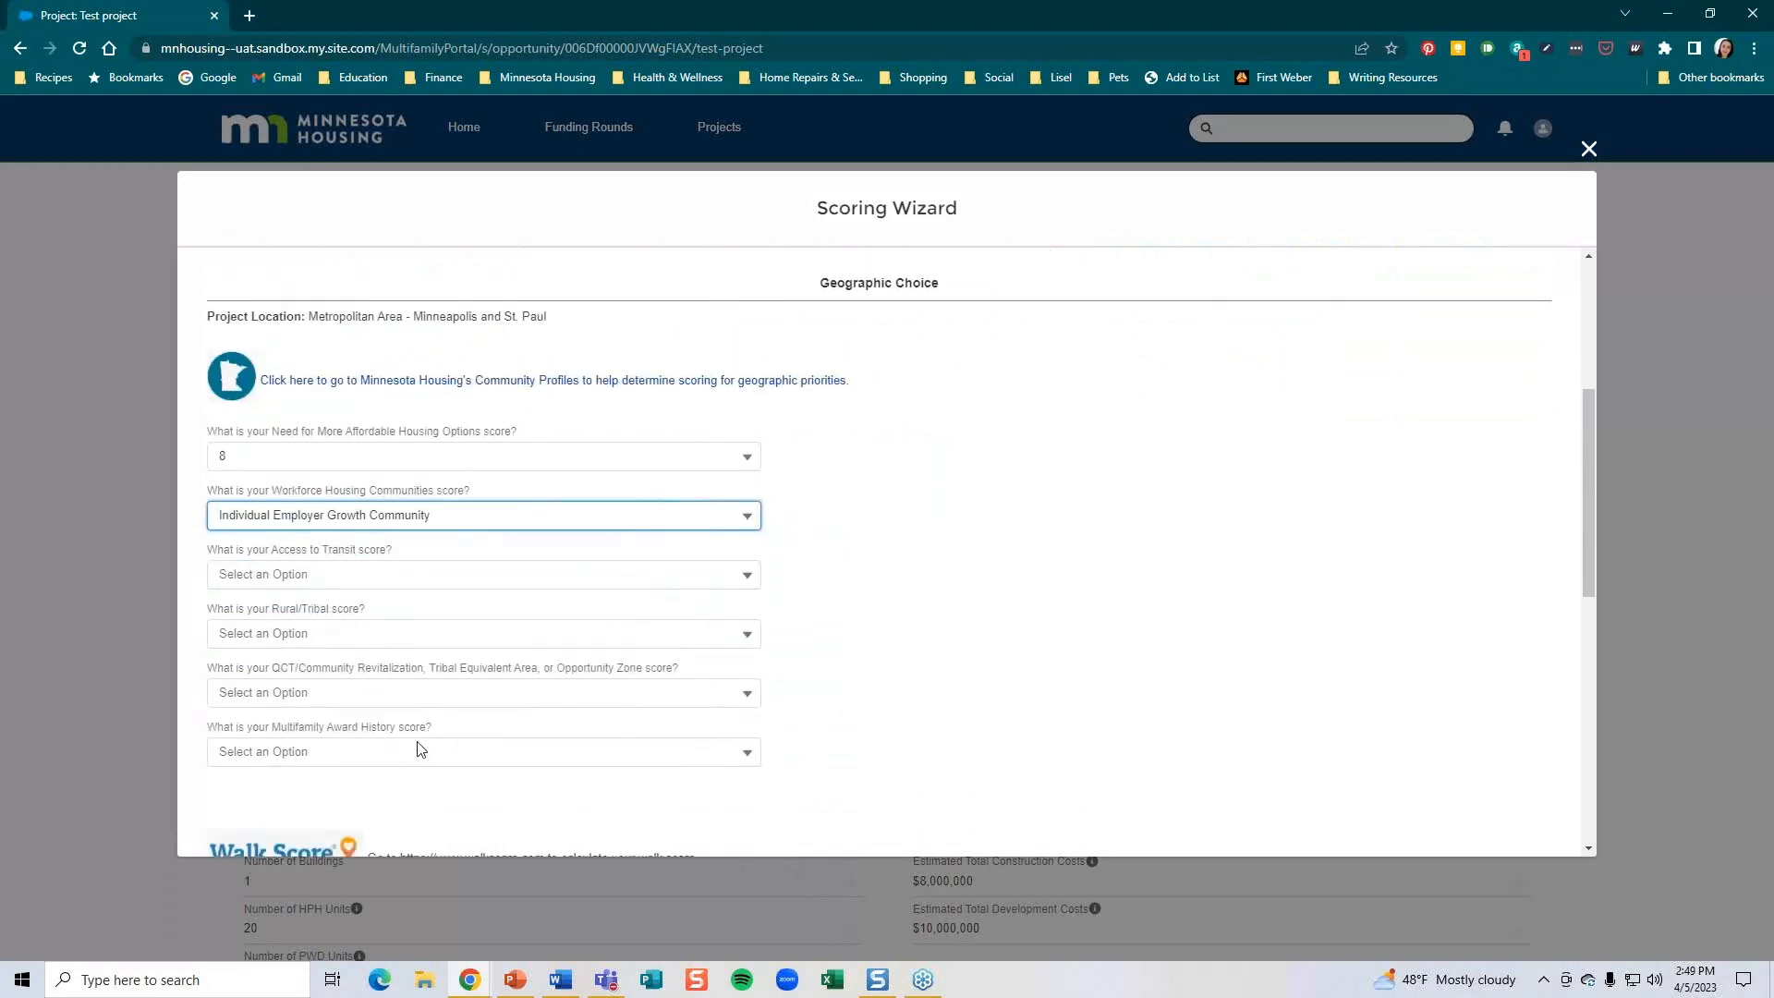
pyautogui.click(388, 577)
pyautogui.click(349, 677)
pyautogui.click(338, 635)
pyautogui.click(323, 741)
pyautogui.click(323, 695)
pyautogui.click(314, 728)
# Choose a Multifamily Award History score and enter 63 as the project's Walk Score.
pyautogui.scroll(-1, 314, 728)
pyautogui.scroll(-1, 314, 728)
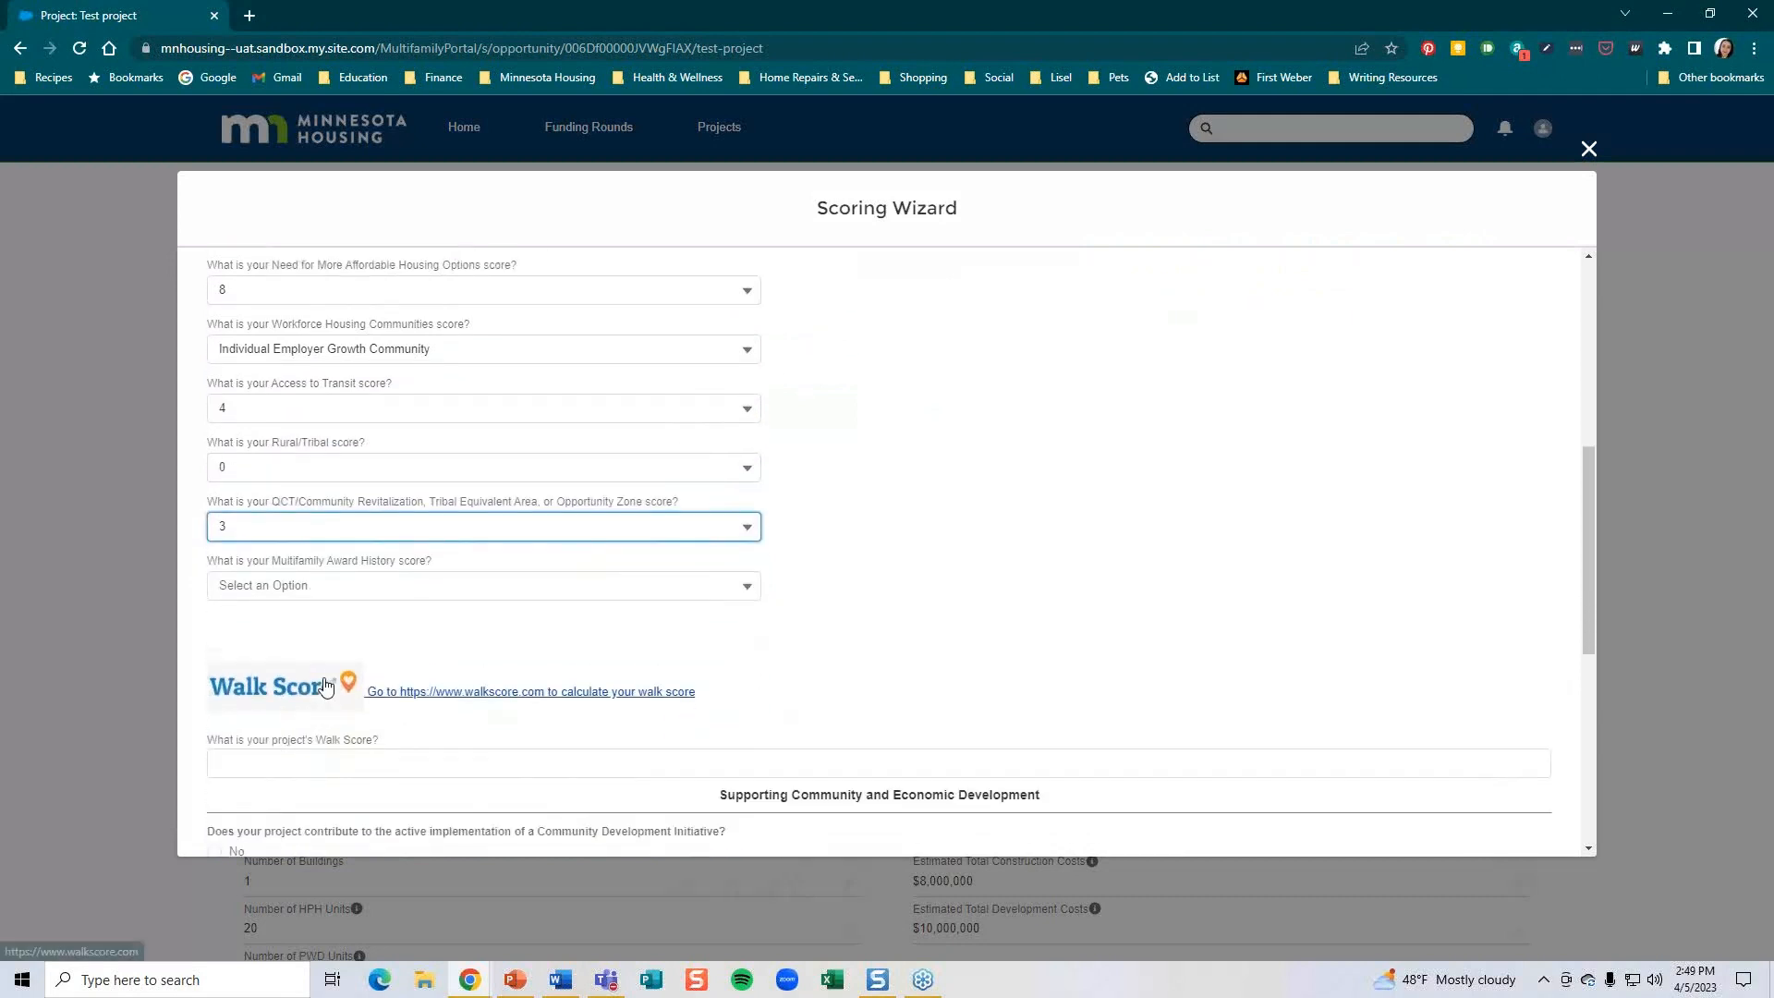
pyautogui.scroll(2, 358, 674)
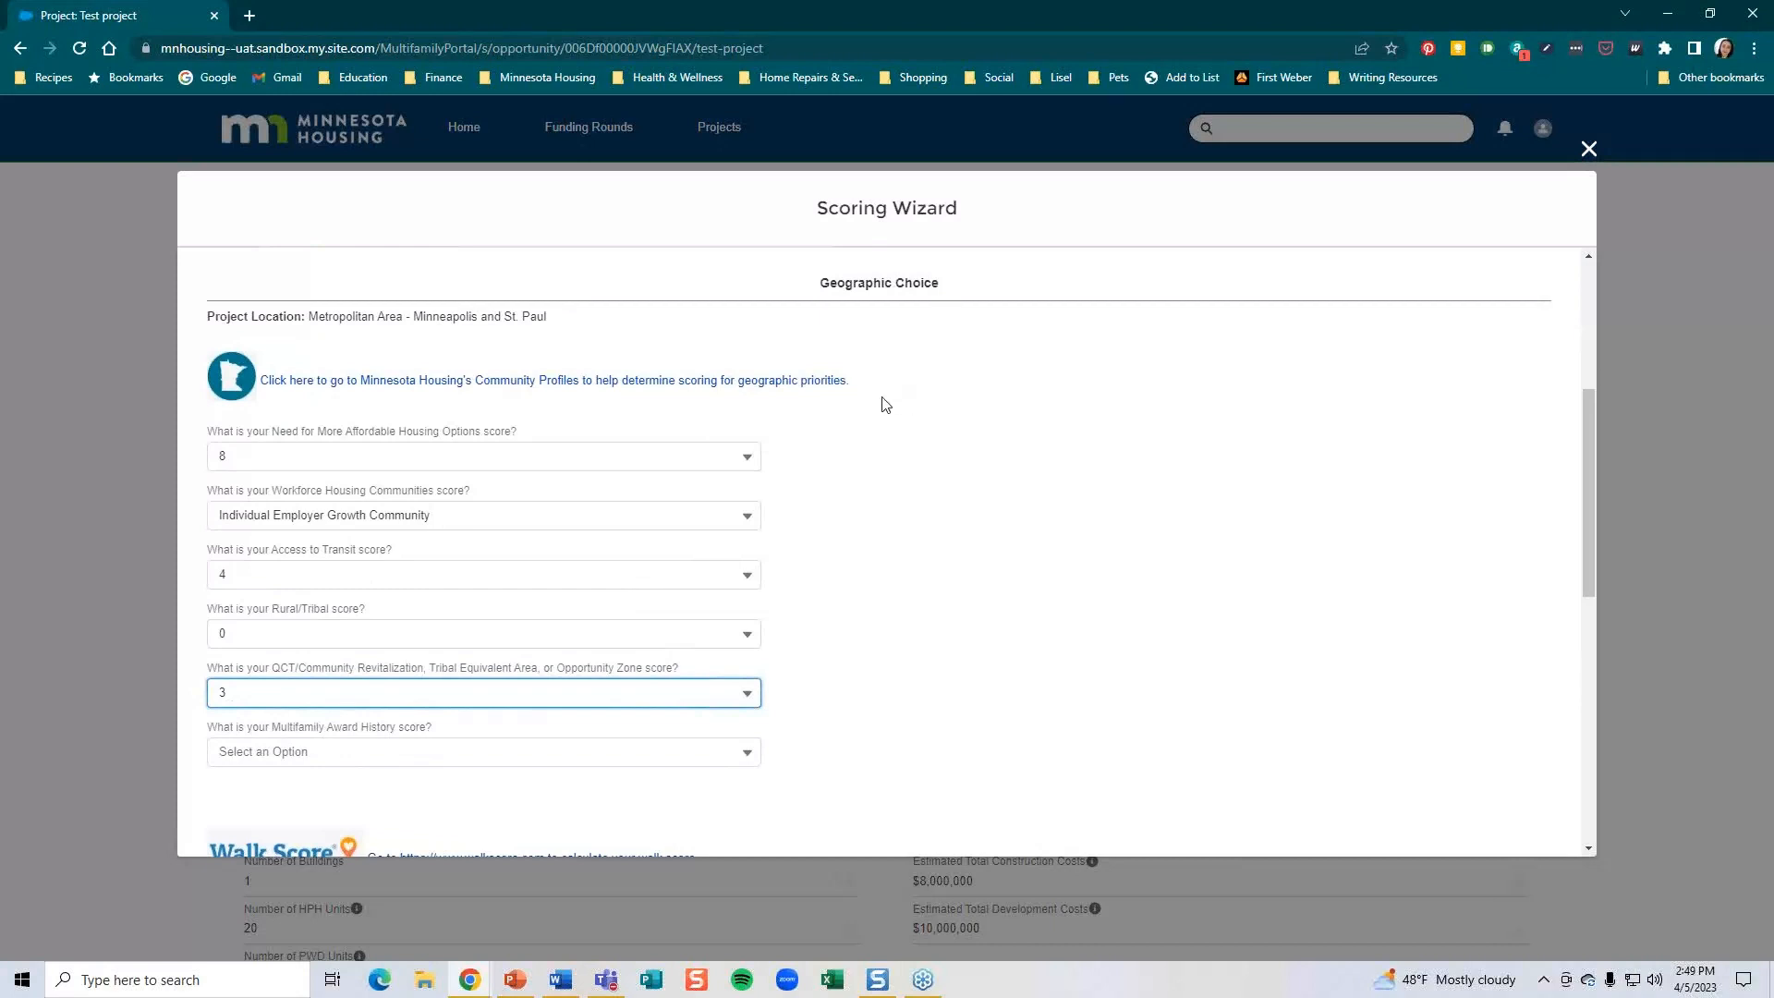
pyautogui.scroll(-4, 931, 577)
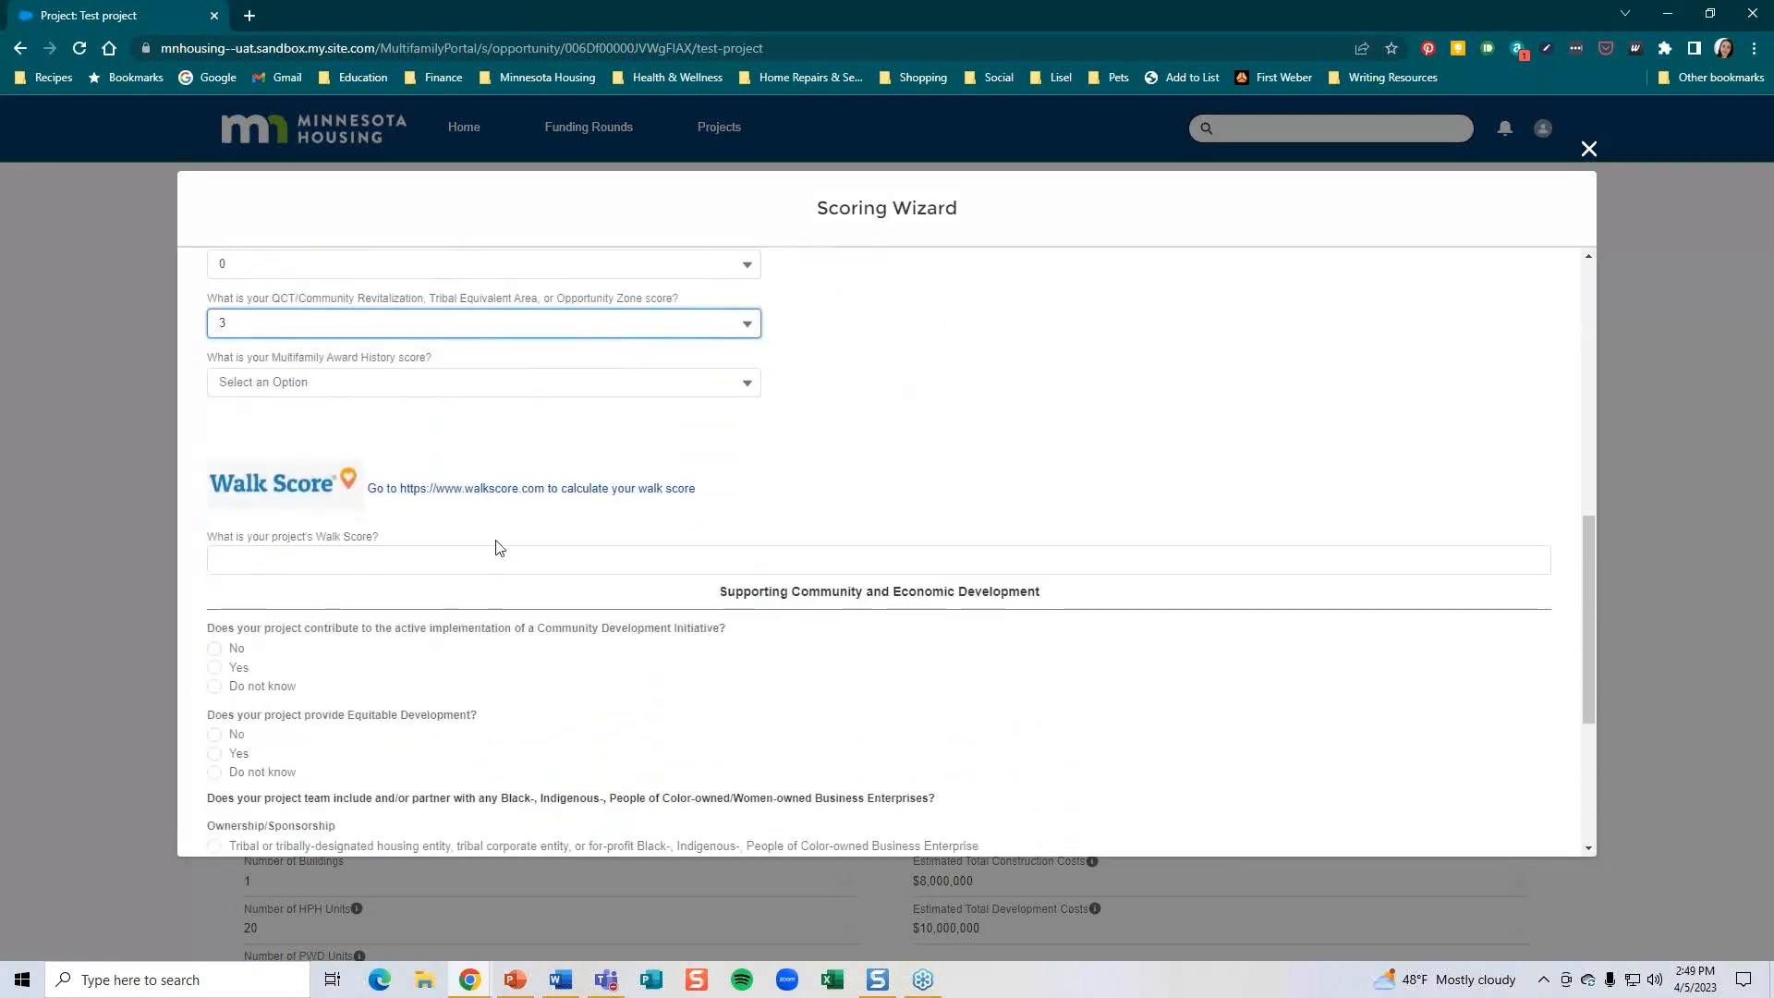
pyautogui.click(405, 565)
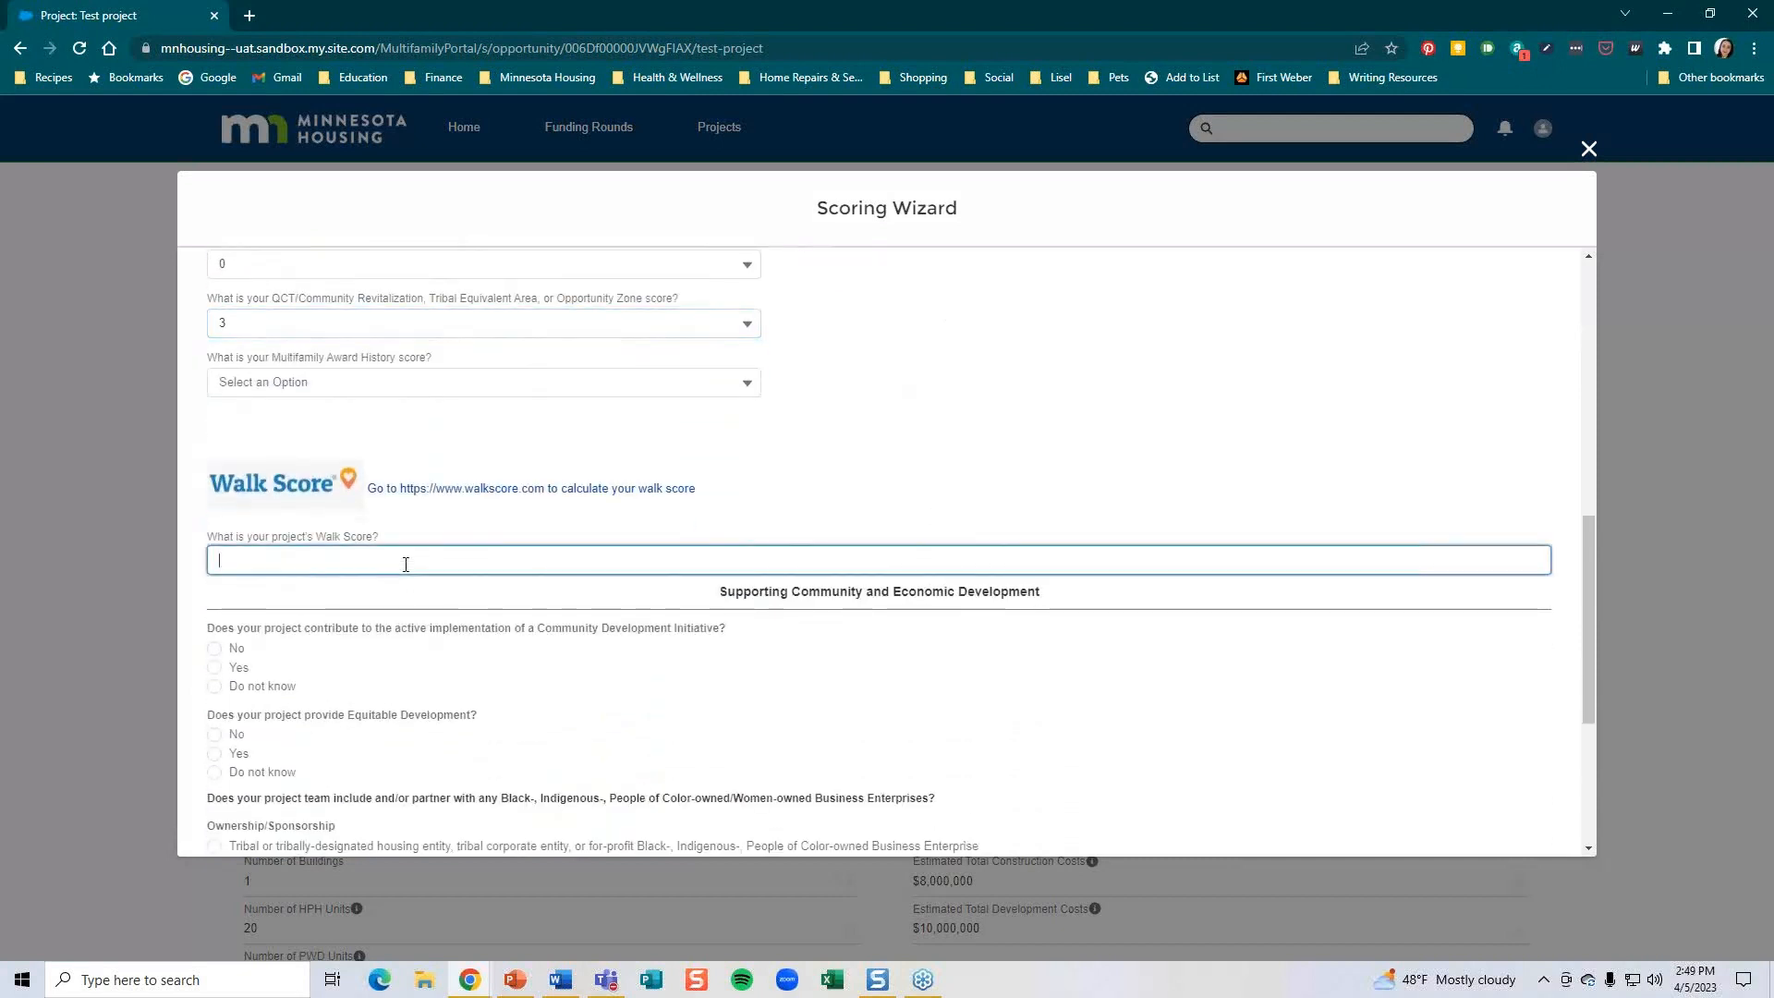
pyautogui.click(448, 383)
pyautogui.click(411, 428)
pyautogui.click(352, 568)
pyautogui.click(763, 720)
# Answer Yes to Community Development Initiative and Equitable Development, and set Ownership/Sponsorship to For-profit Women-owned Business Enterprise.
pyautogui.scroll(-3, 752, 723)
pyautogui.click(213, 389)
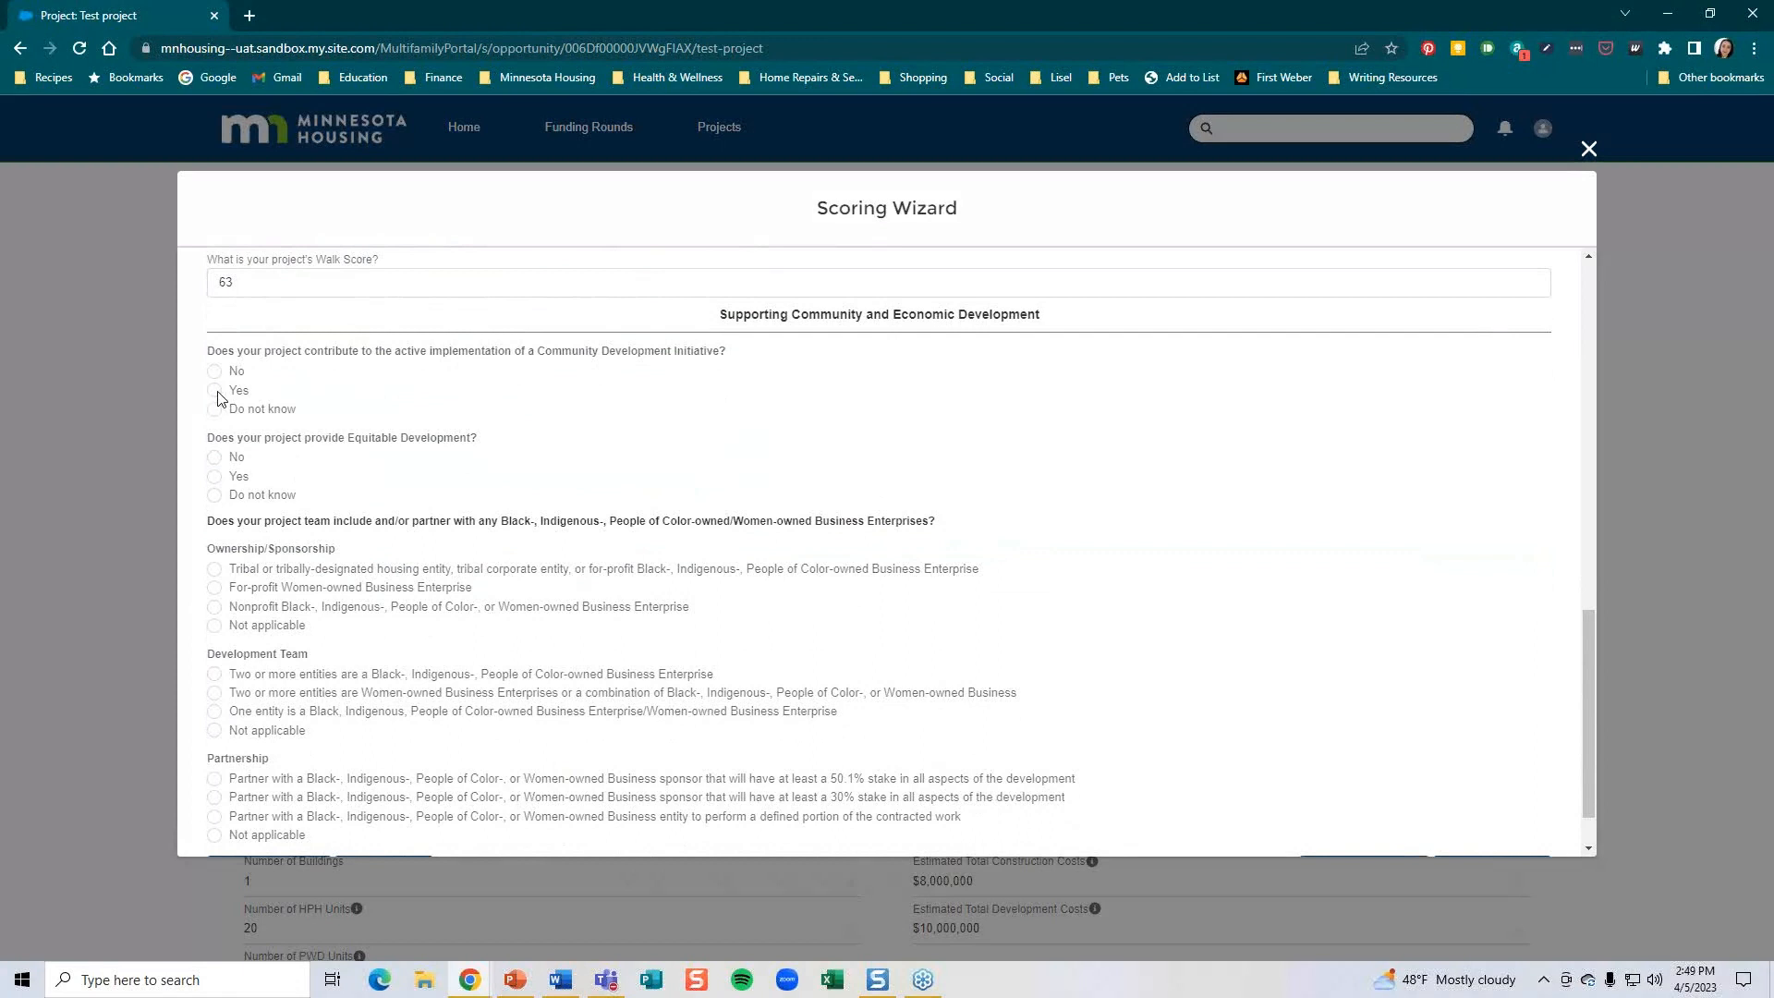
pyautogui.click(213, 475)
pyautogui.click(213, 569)
pyautogui.click(214, 587)
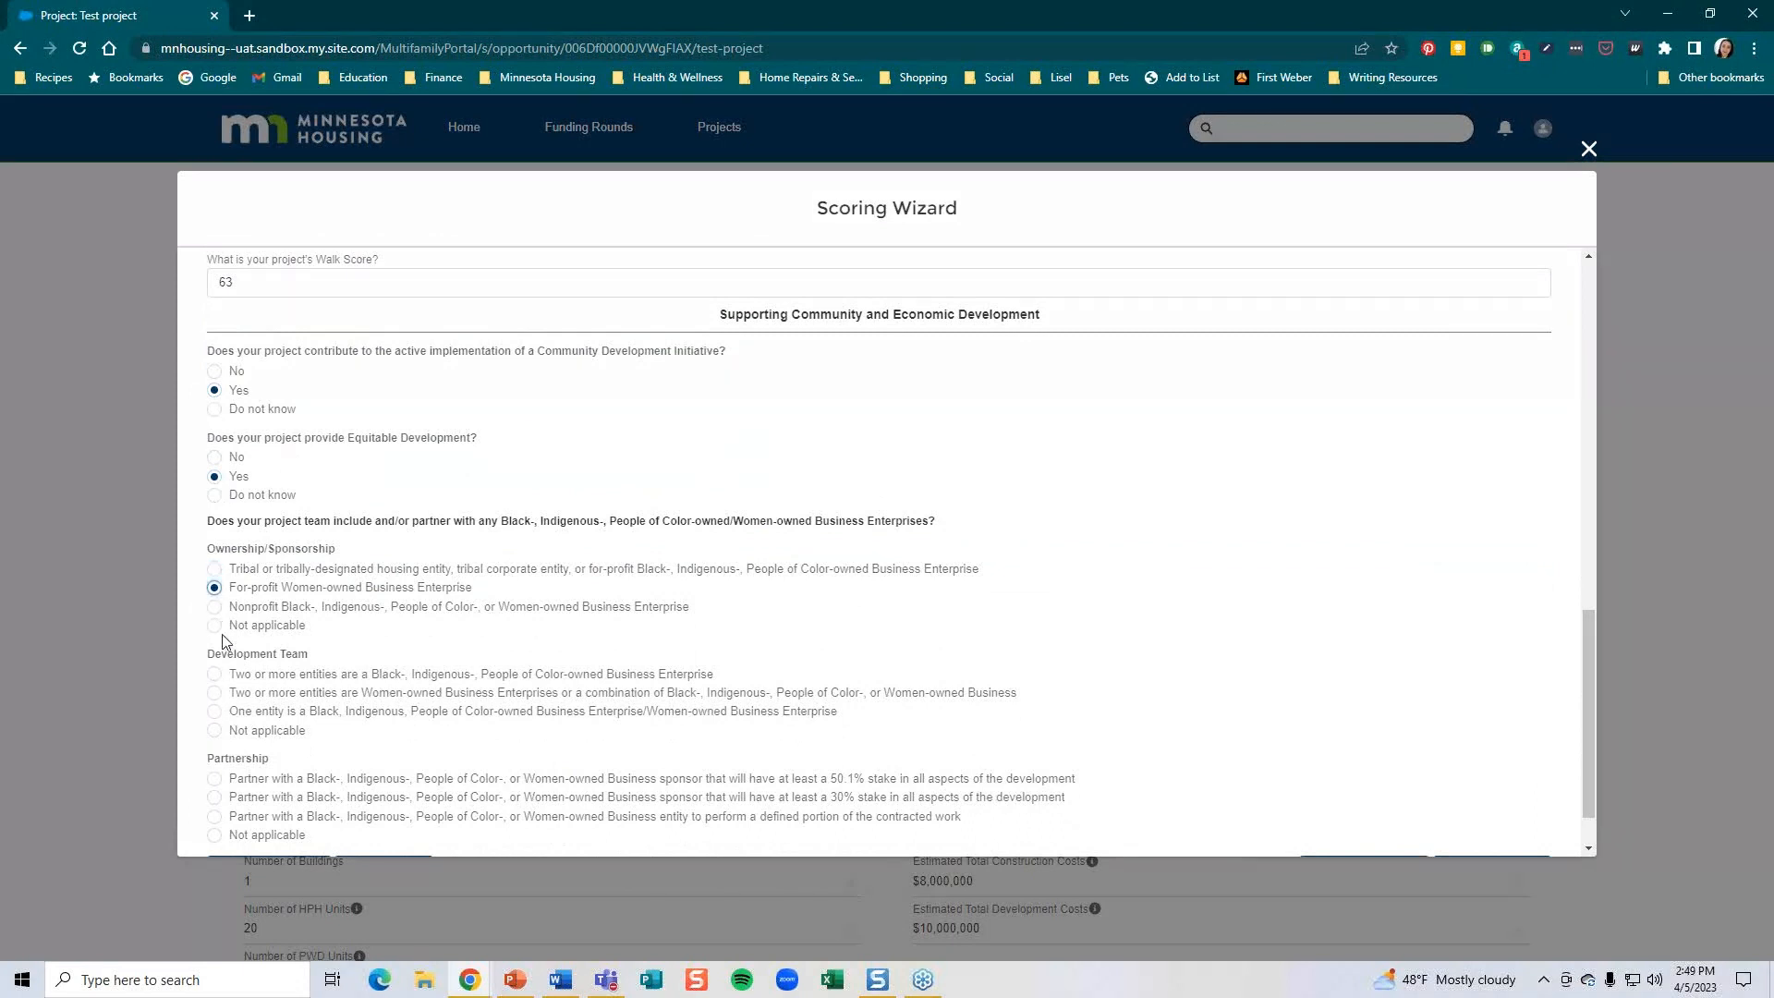
# Select two or more Women-owned or combination entities for Development Team and the 50.1% stake option for Partnership, and save and continue.
pyautogui.click(215, 692)
pyautogui.click(214, 778)
pyautogui.scroll(-1, 628, 794)
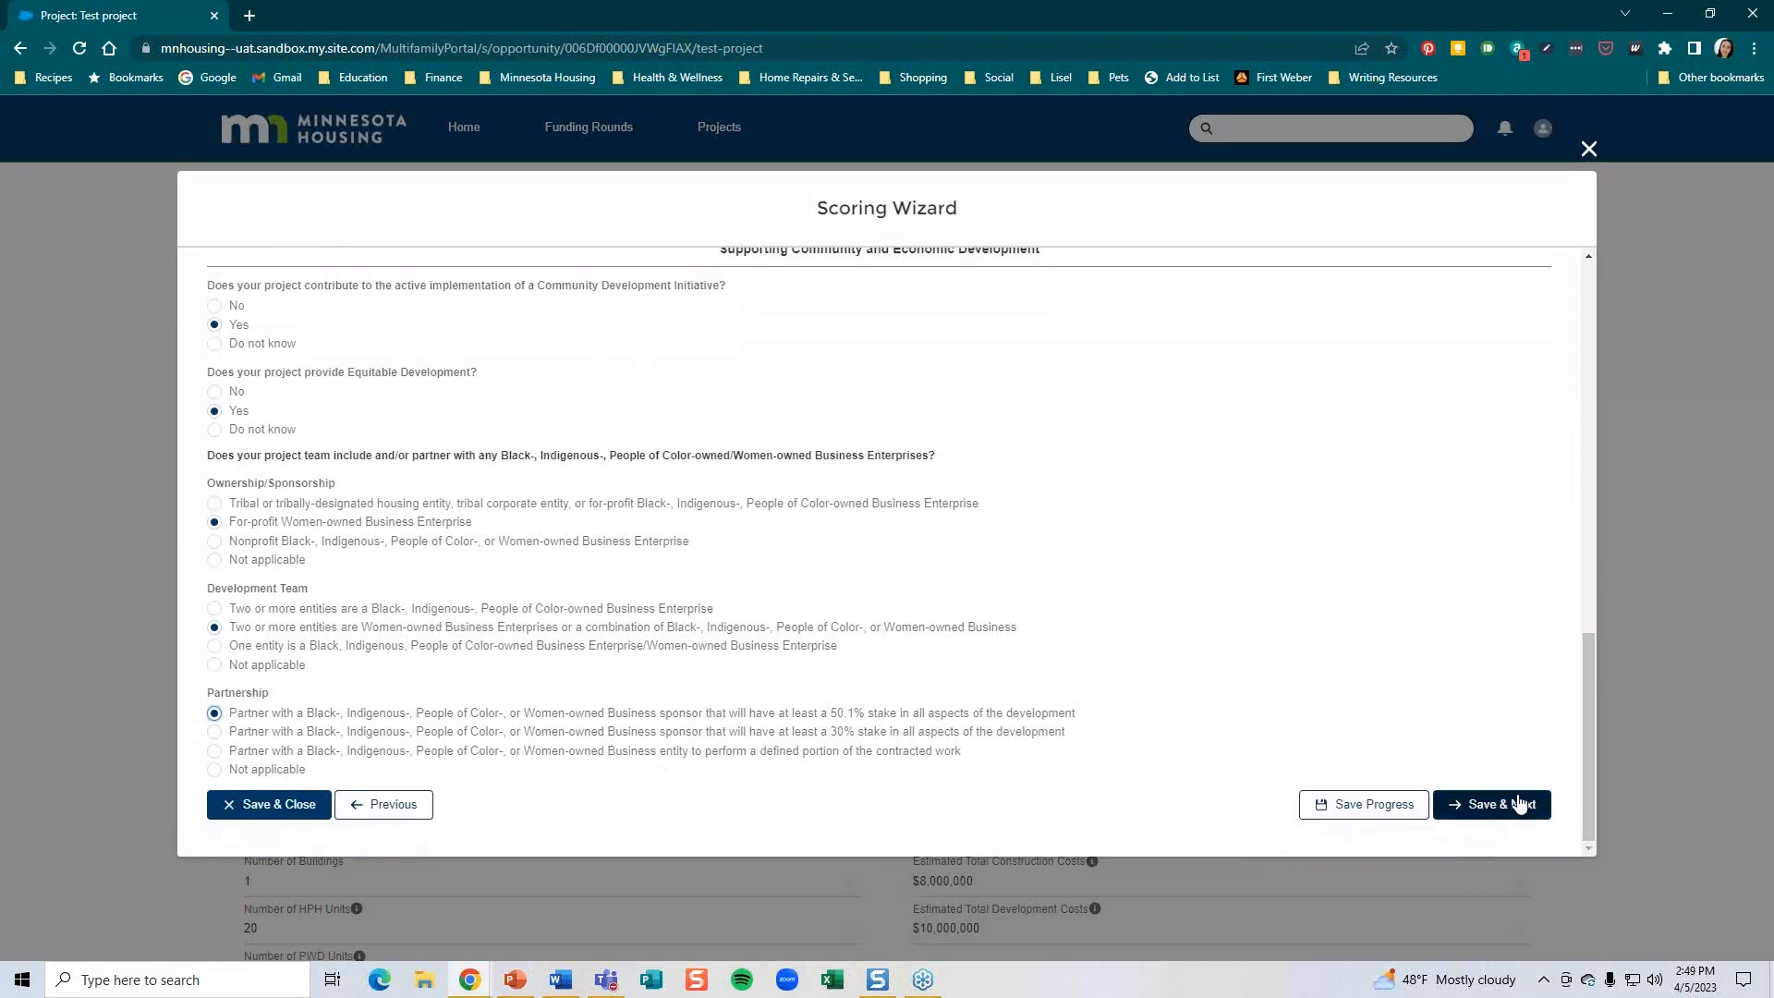
pyautogui.click(1518, 802)
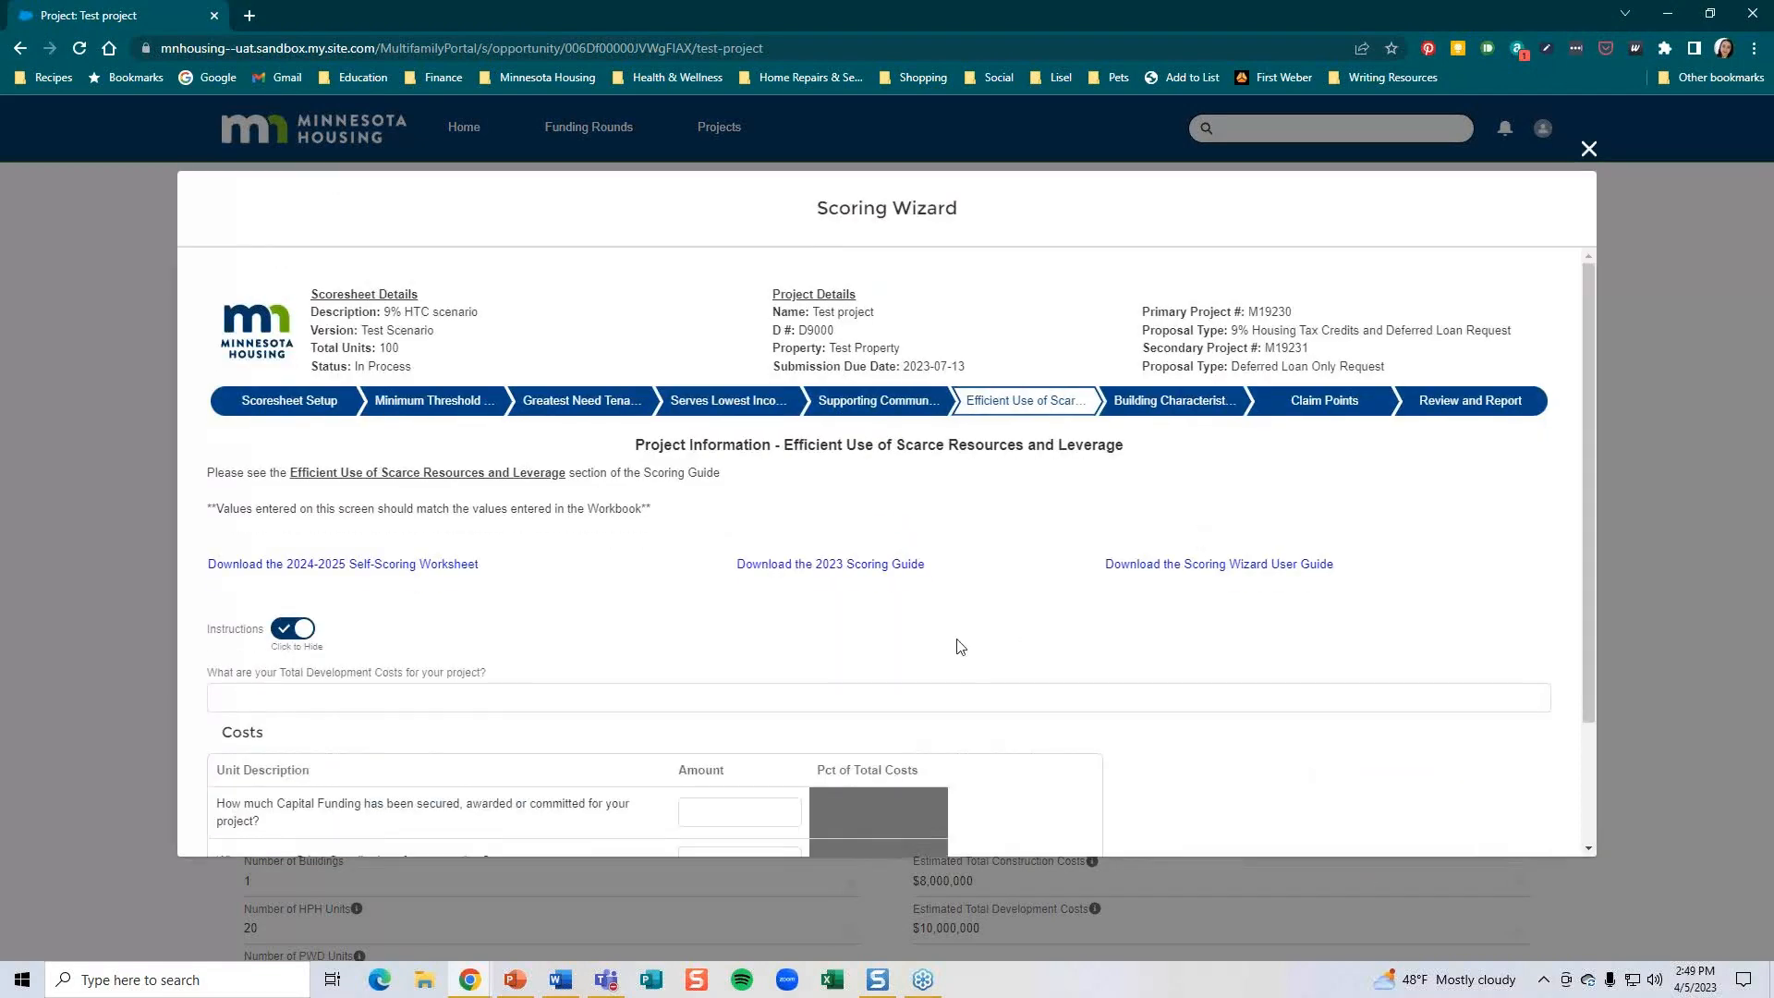
# Enter $10,000,000 as the Total Development Costs and $8,000,000 as the secured, awarded or committed Capital Funding.
pyautogui.scroll(-2, 681, 553)
pyautogui.click(447, 542)
pyautogui.write('1000000')
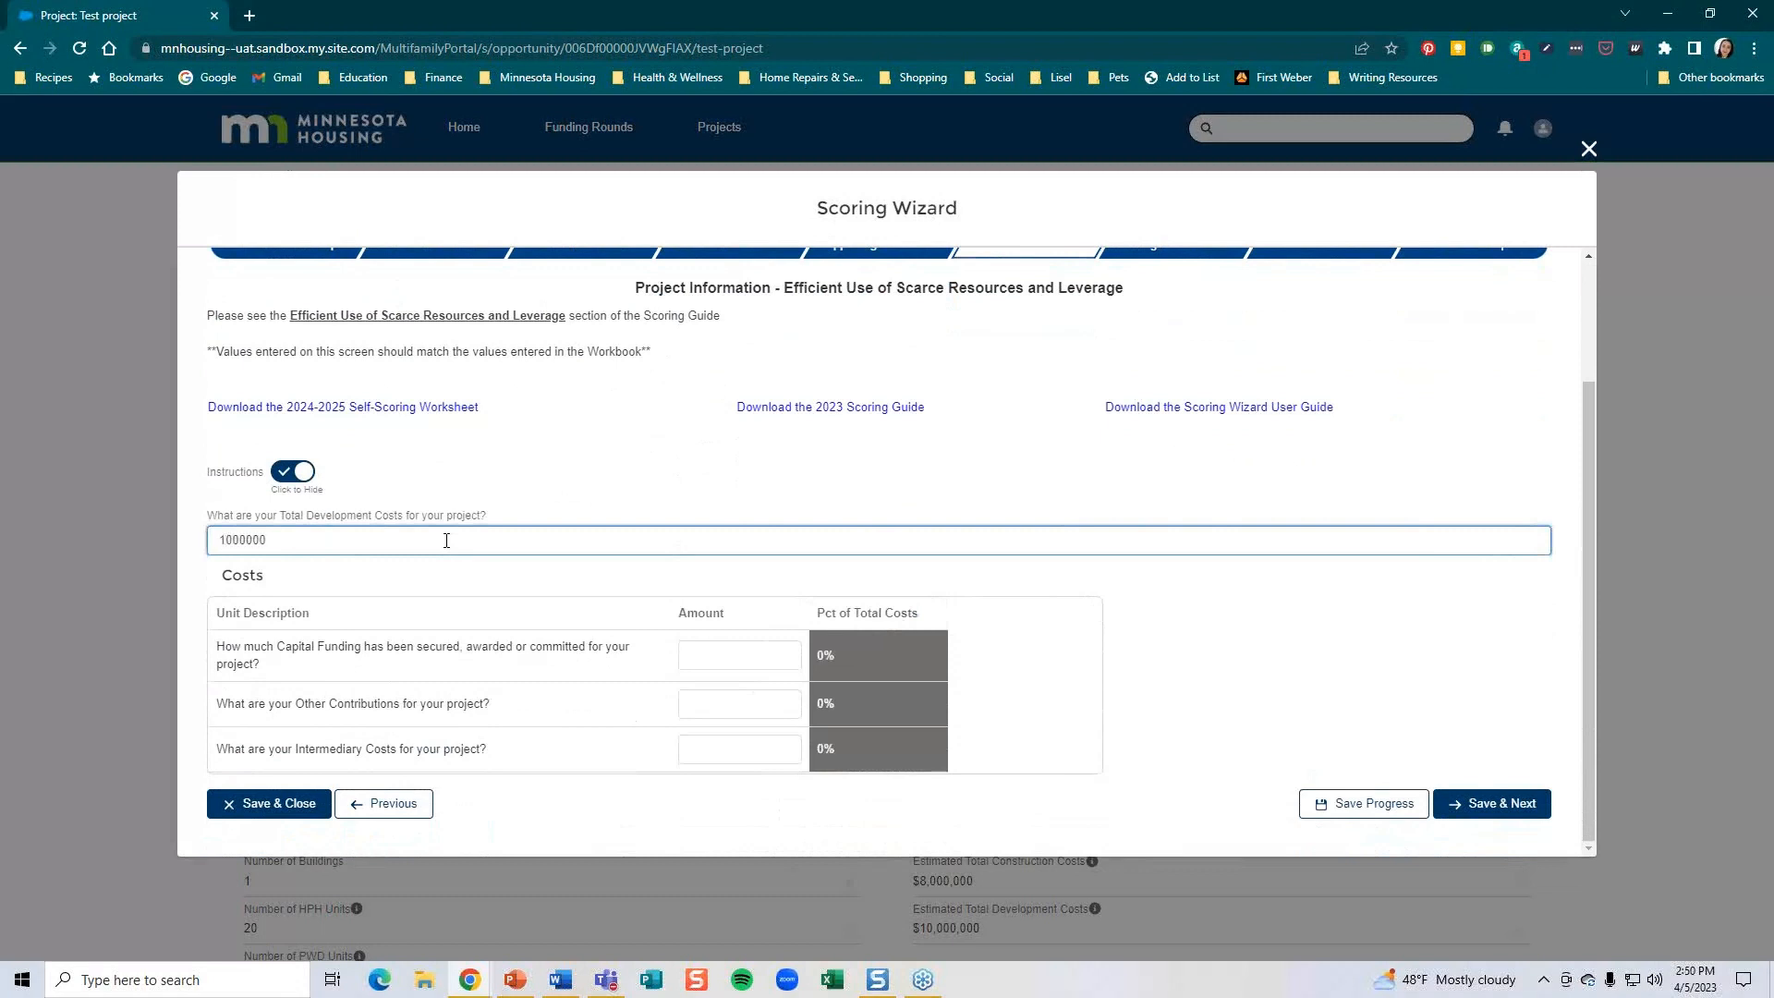
pyautogui.click(774, 658)
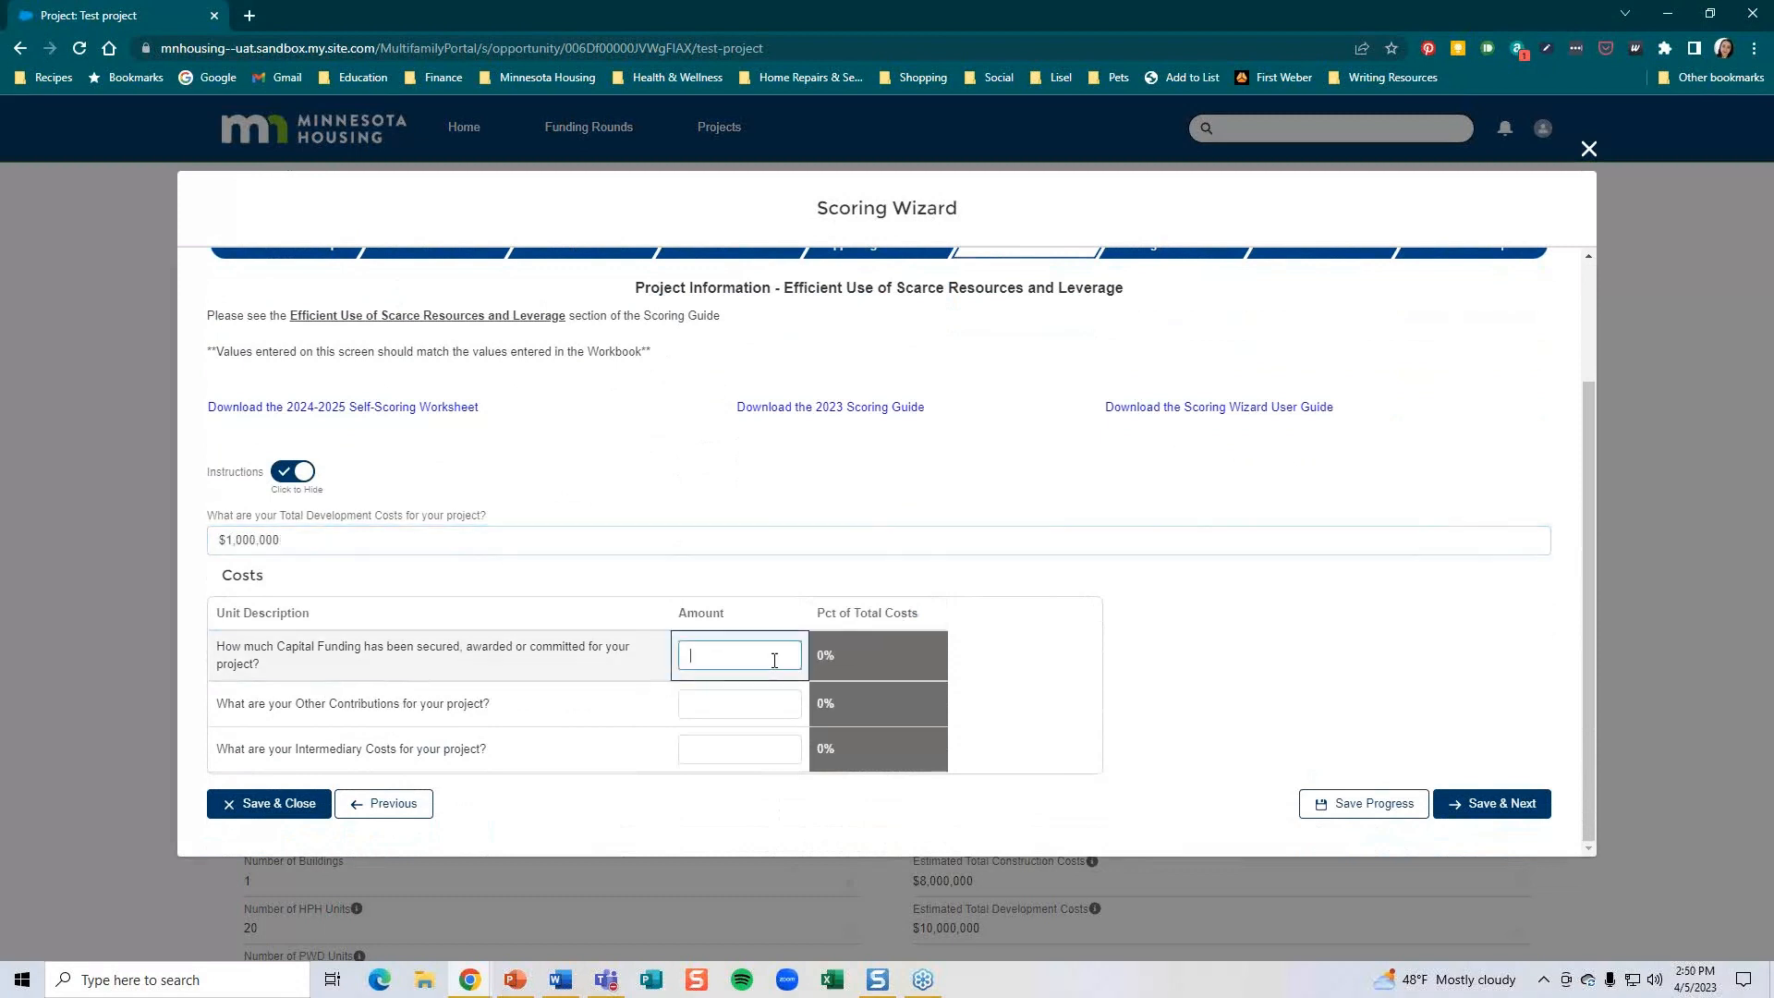
pyautogui.click(362, 538)
pyautogui.write('0')
pyautogui.click(719, 653)
pyautogui.write('000,000')
# Enter $250,000 for Other Contributions and $1,500,000 for Intermediary Costs, and save and continue.
pyautogui.click(755, 707)
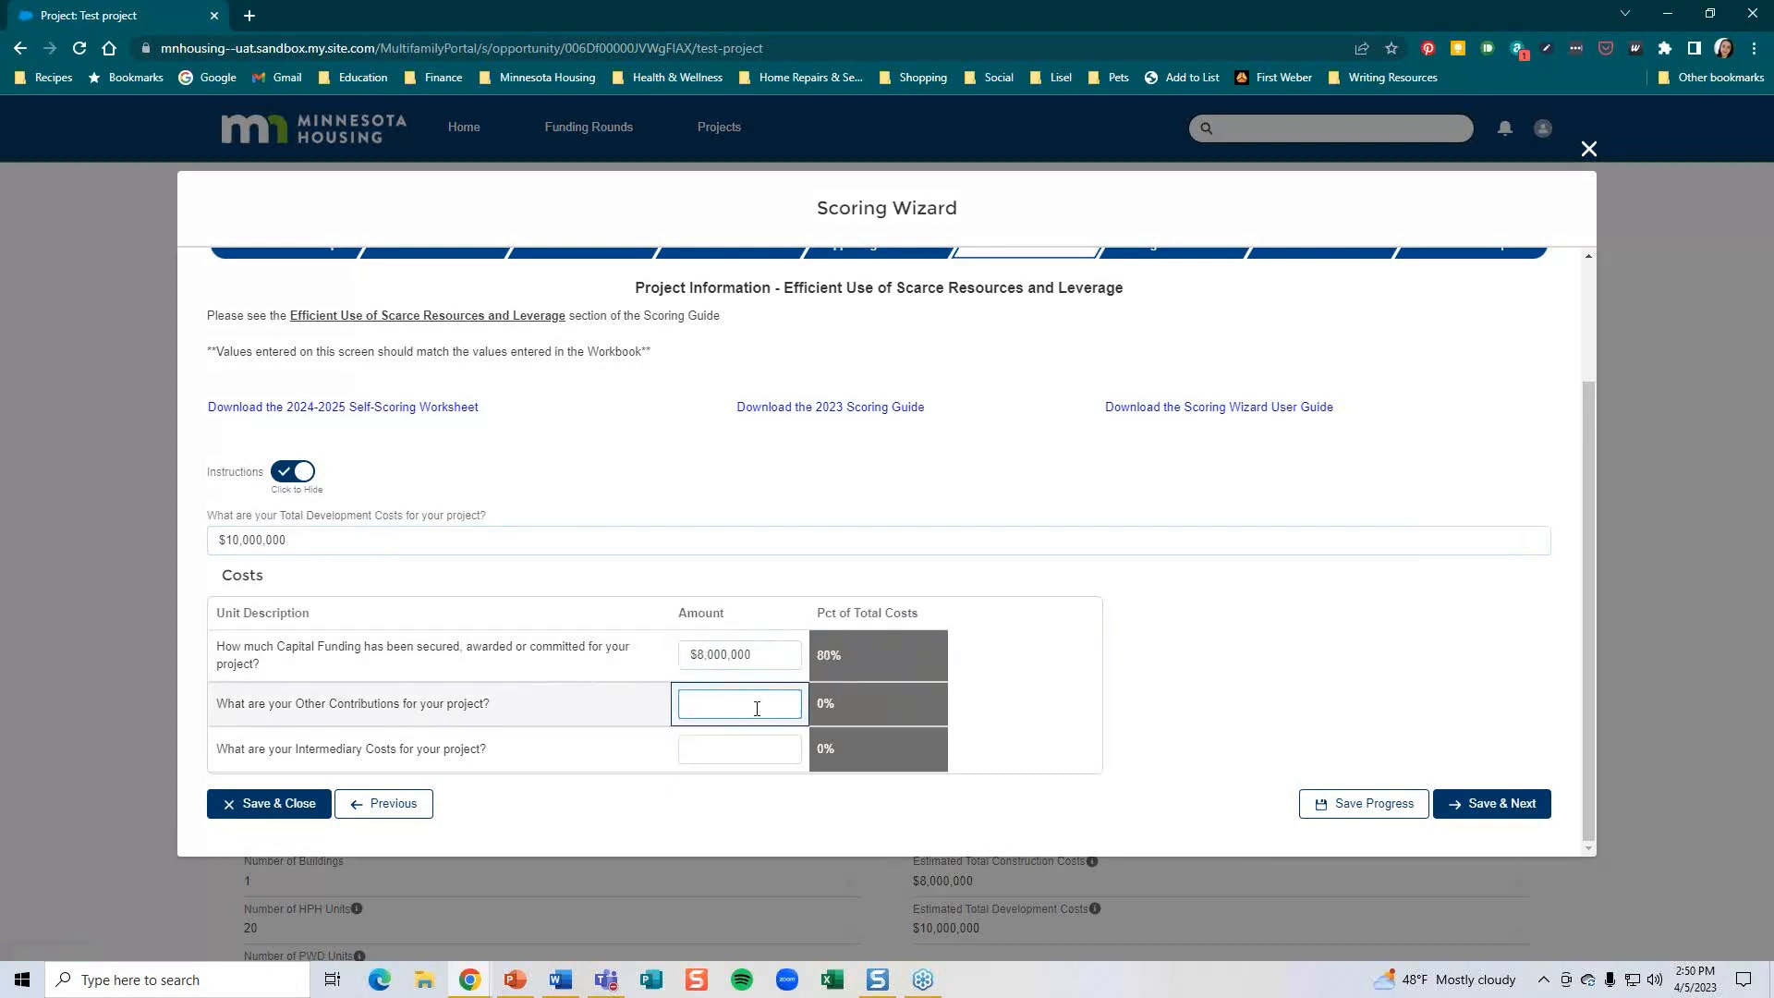
pyautogui.write('250000')
pyautogui.click(749, 751)
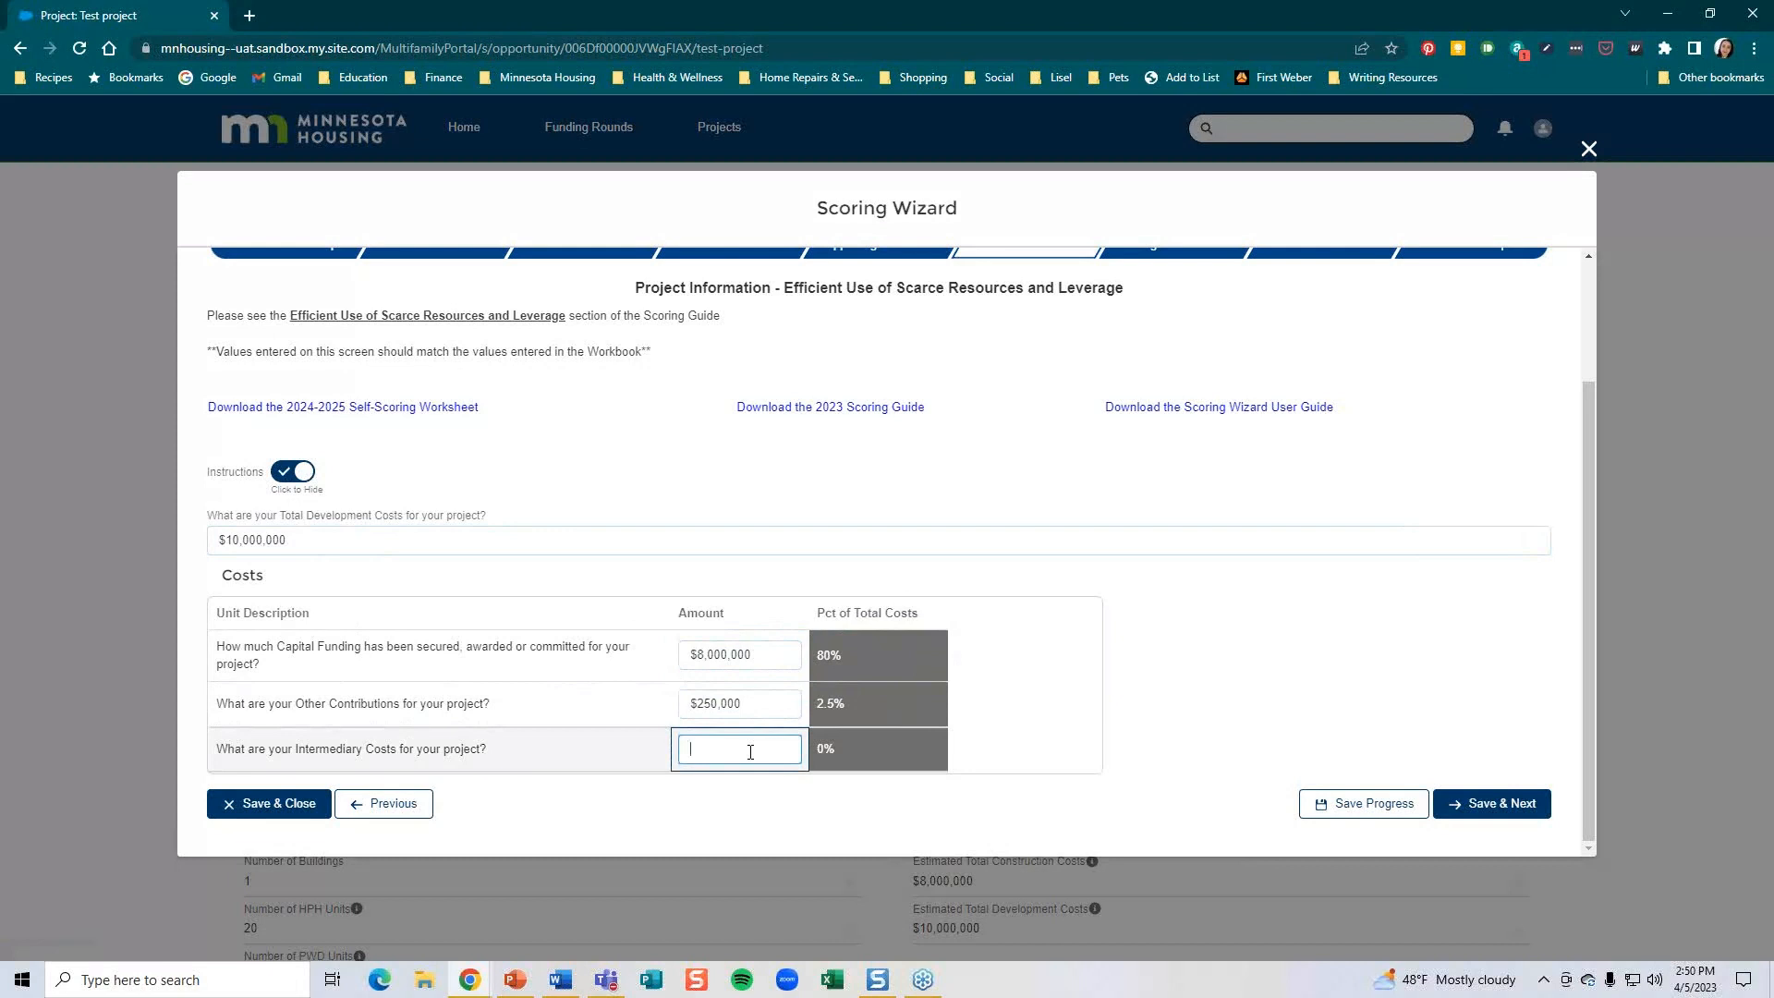
pyautogui.write('1500000')
pyautogui.click(1282, 716)
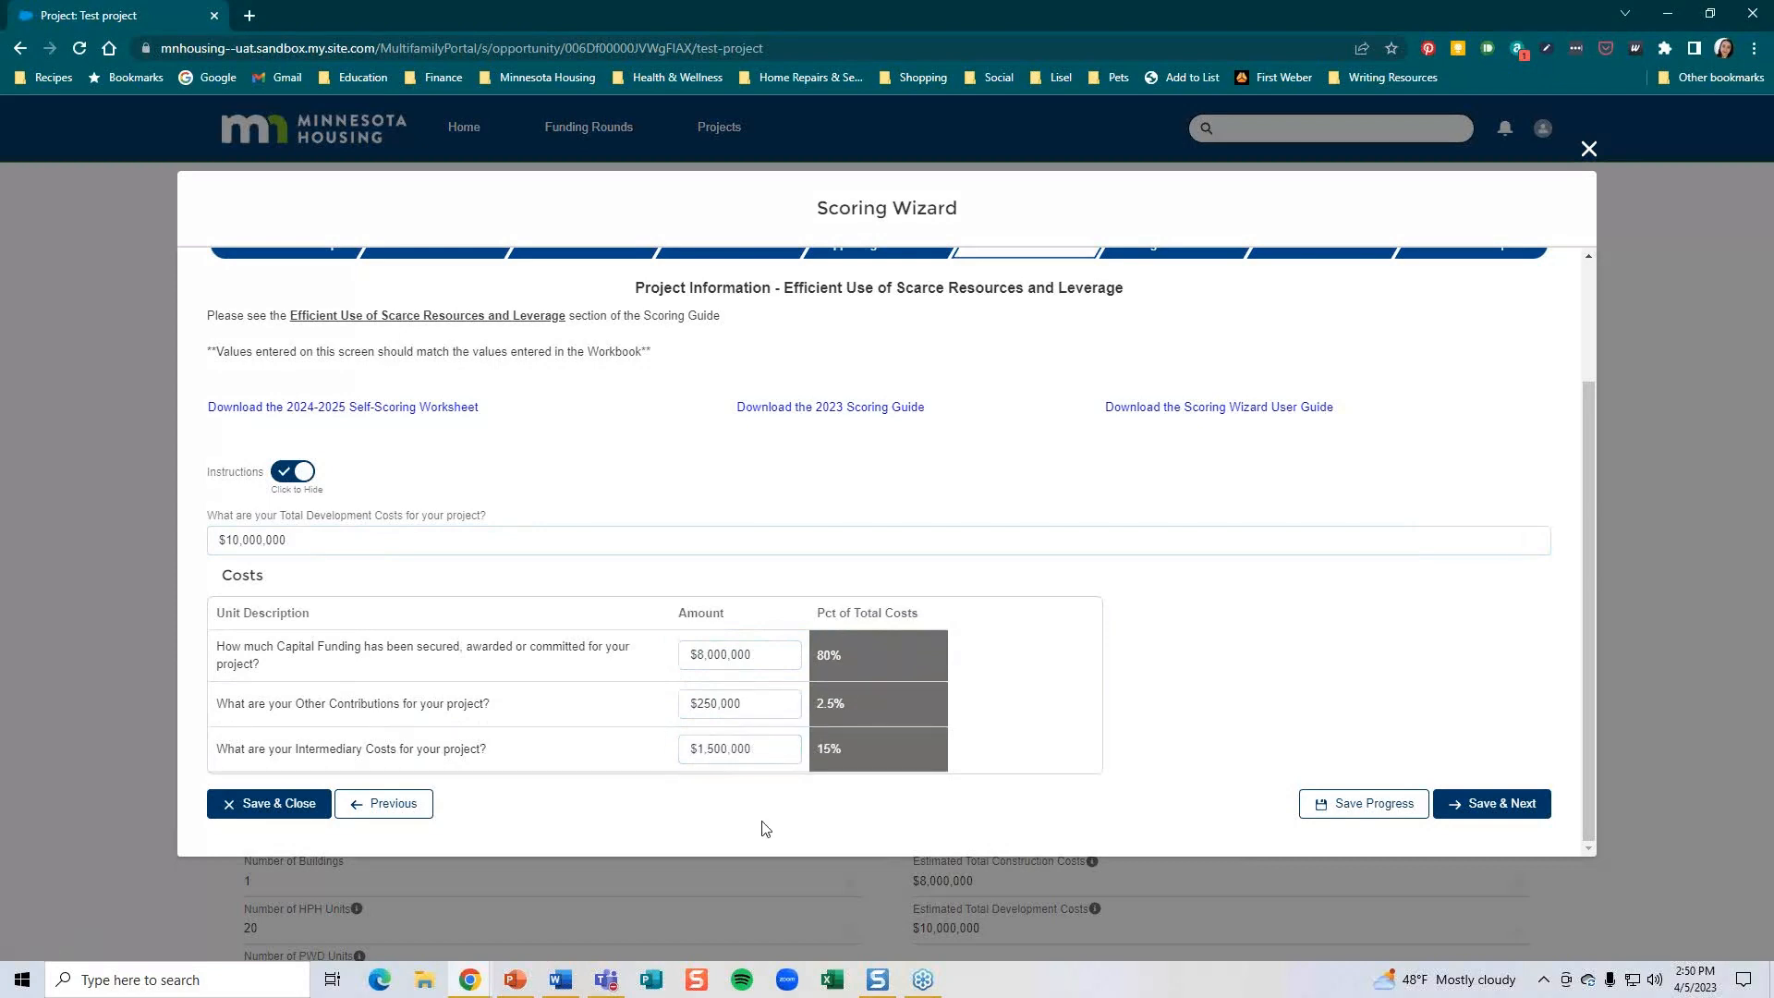
pyautogui.click(1522, 808)
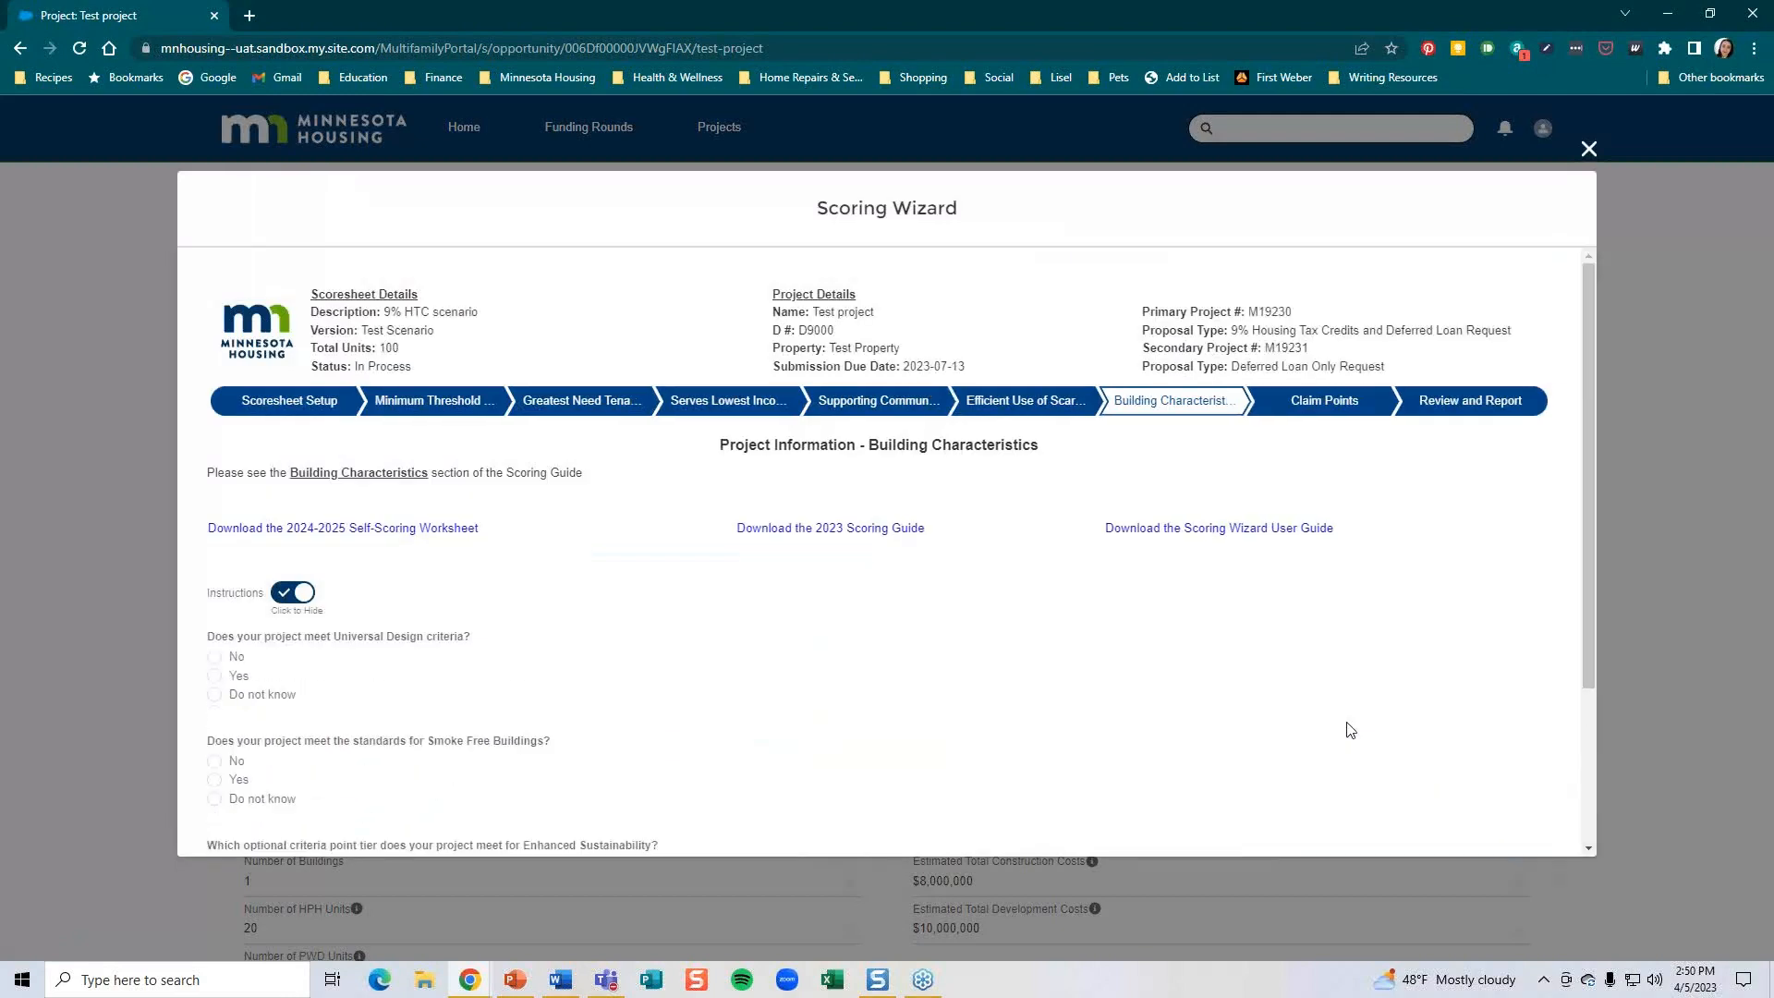
# Answer No to Universal Design and Yes to Smoke Free Buildings, complete the remaining building characteristics questions, and save and continue.
pyautogui.click(215, 659)
pyautogui.click(216, 780)
pyautogui.scroll(-3, 496, 774)
pyautogui.click(215, 646)
pyautogui.click(214, 751)
pyautogui.click(1502, 804)
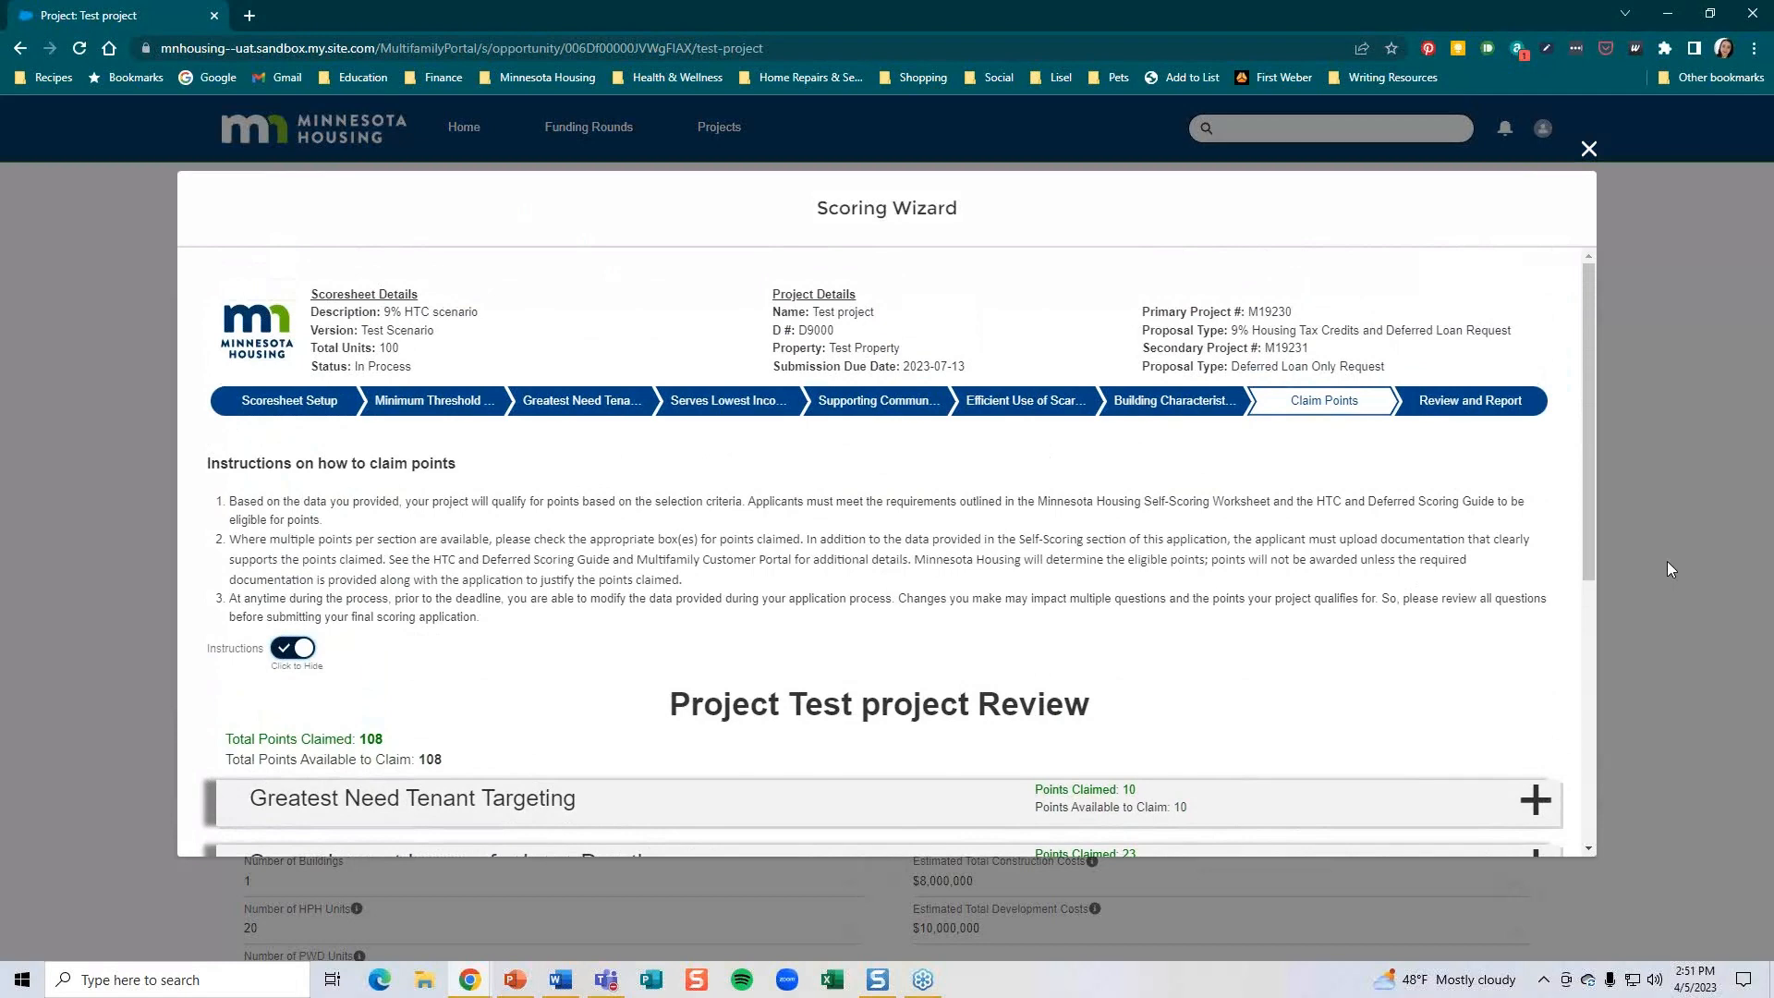
# Stop claiming the points for Permanent Supportive Housing for High Priority Homeless (HPH) under Greatest Need Tenant Targeting.
pyautogui.scroll(-3, 1391, 584)
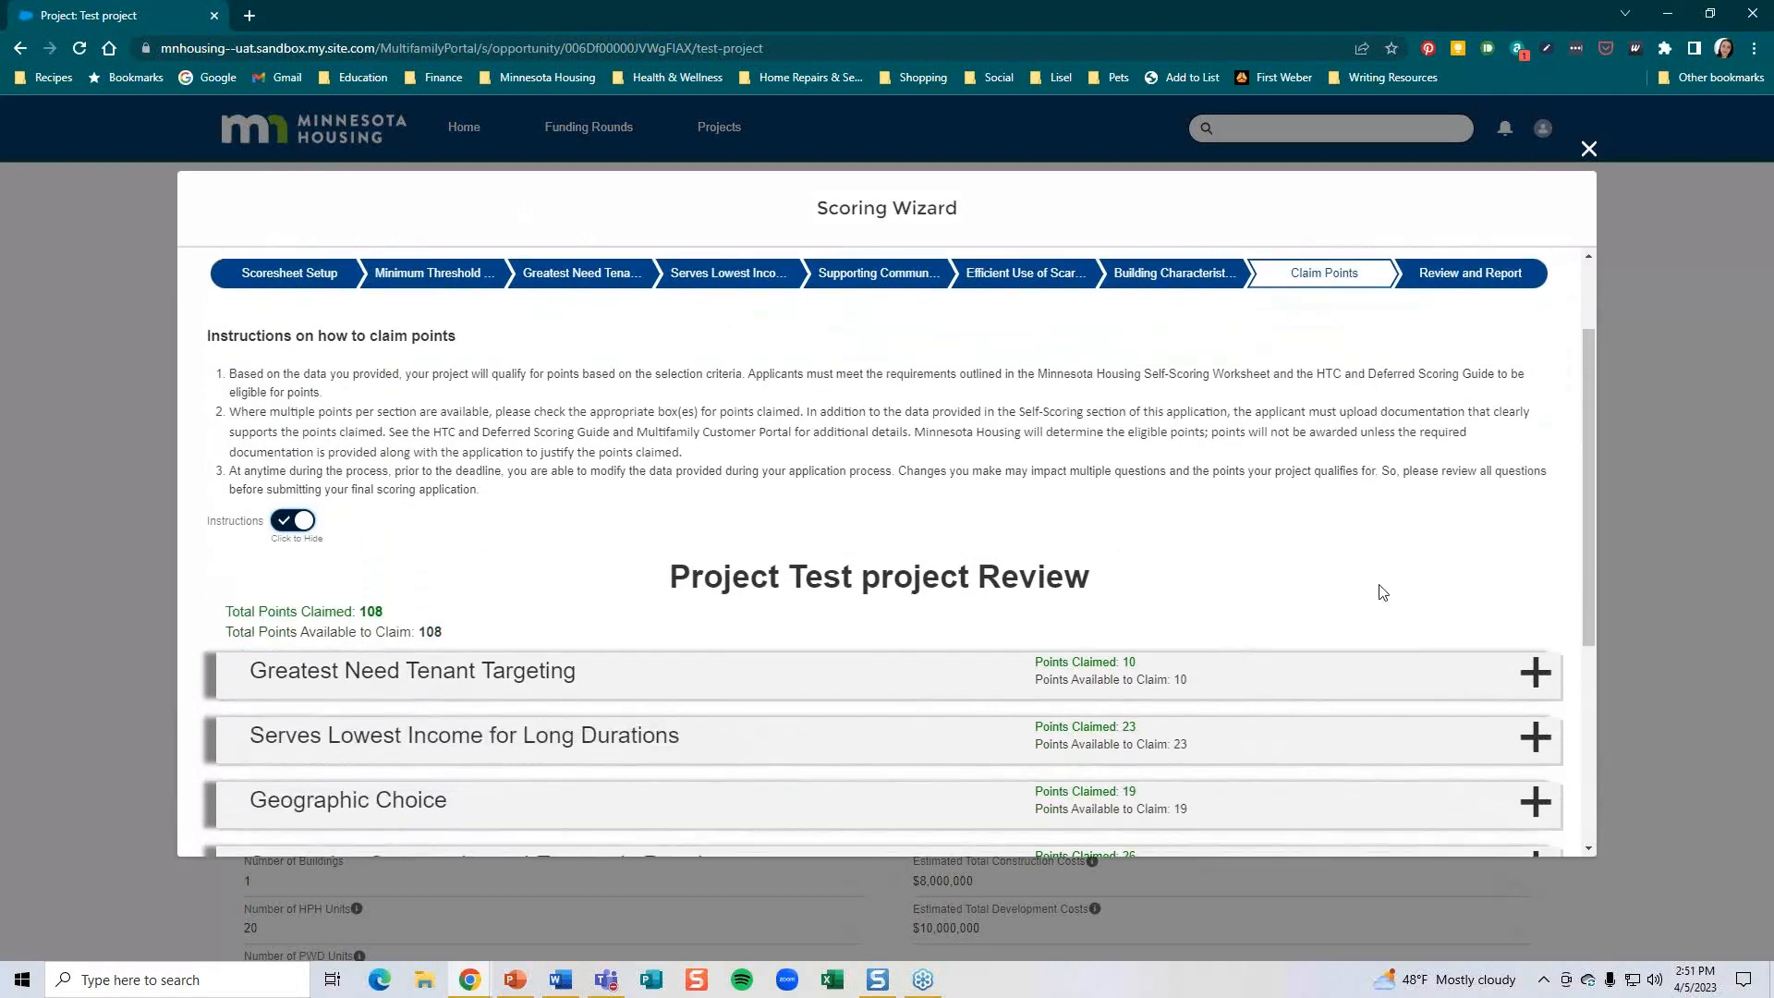
pyautogui.scroll(-2, 1391, 584)
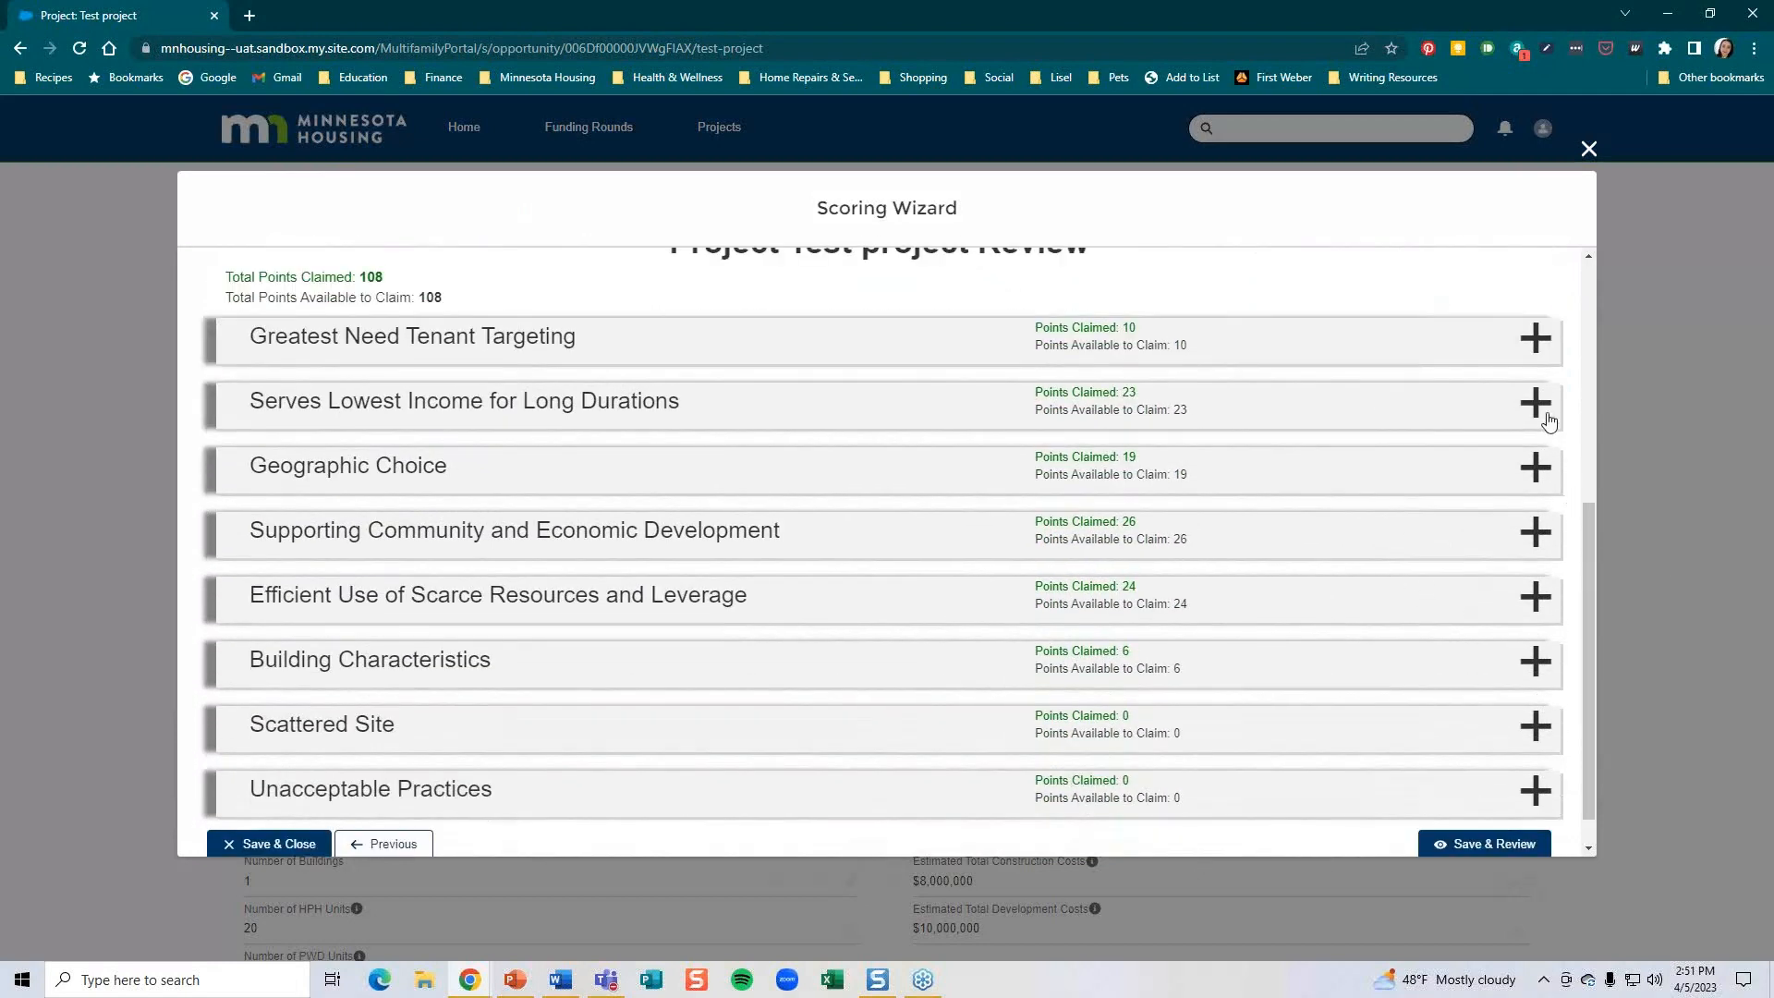
pyautogui.click(1536, 338)
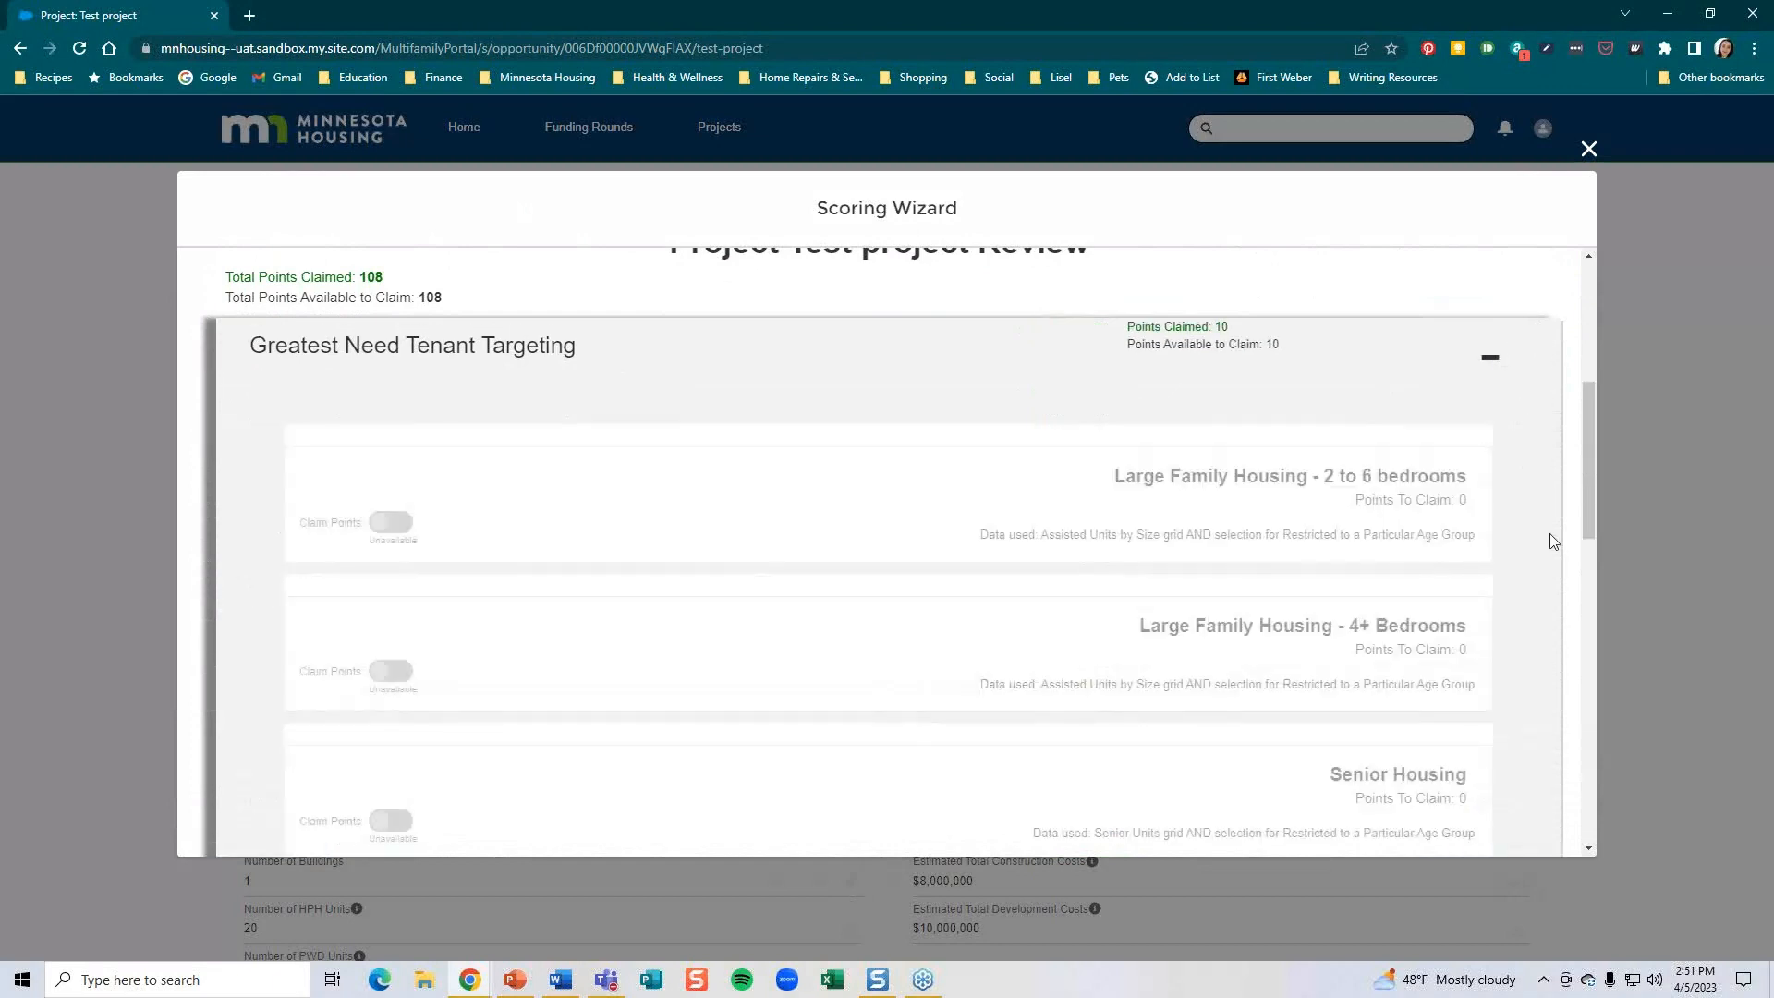
pyautogui.scroll(-3, 1552, 539)
pyautogui.scroll(-3, 1553, 538)
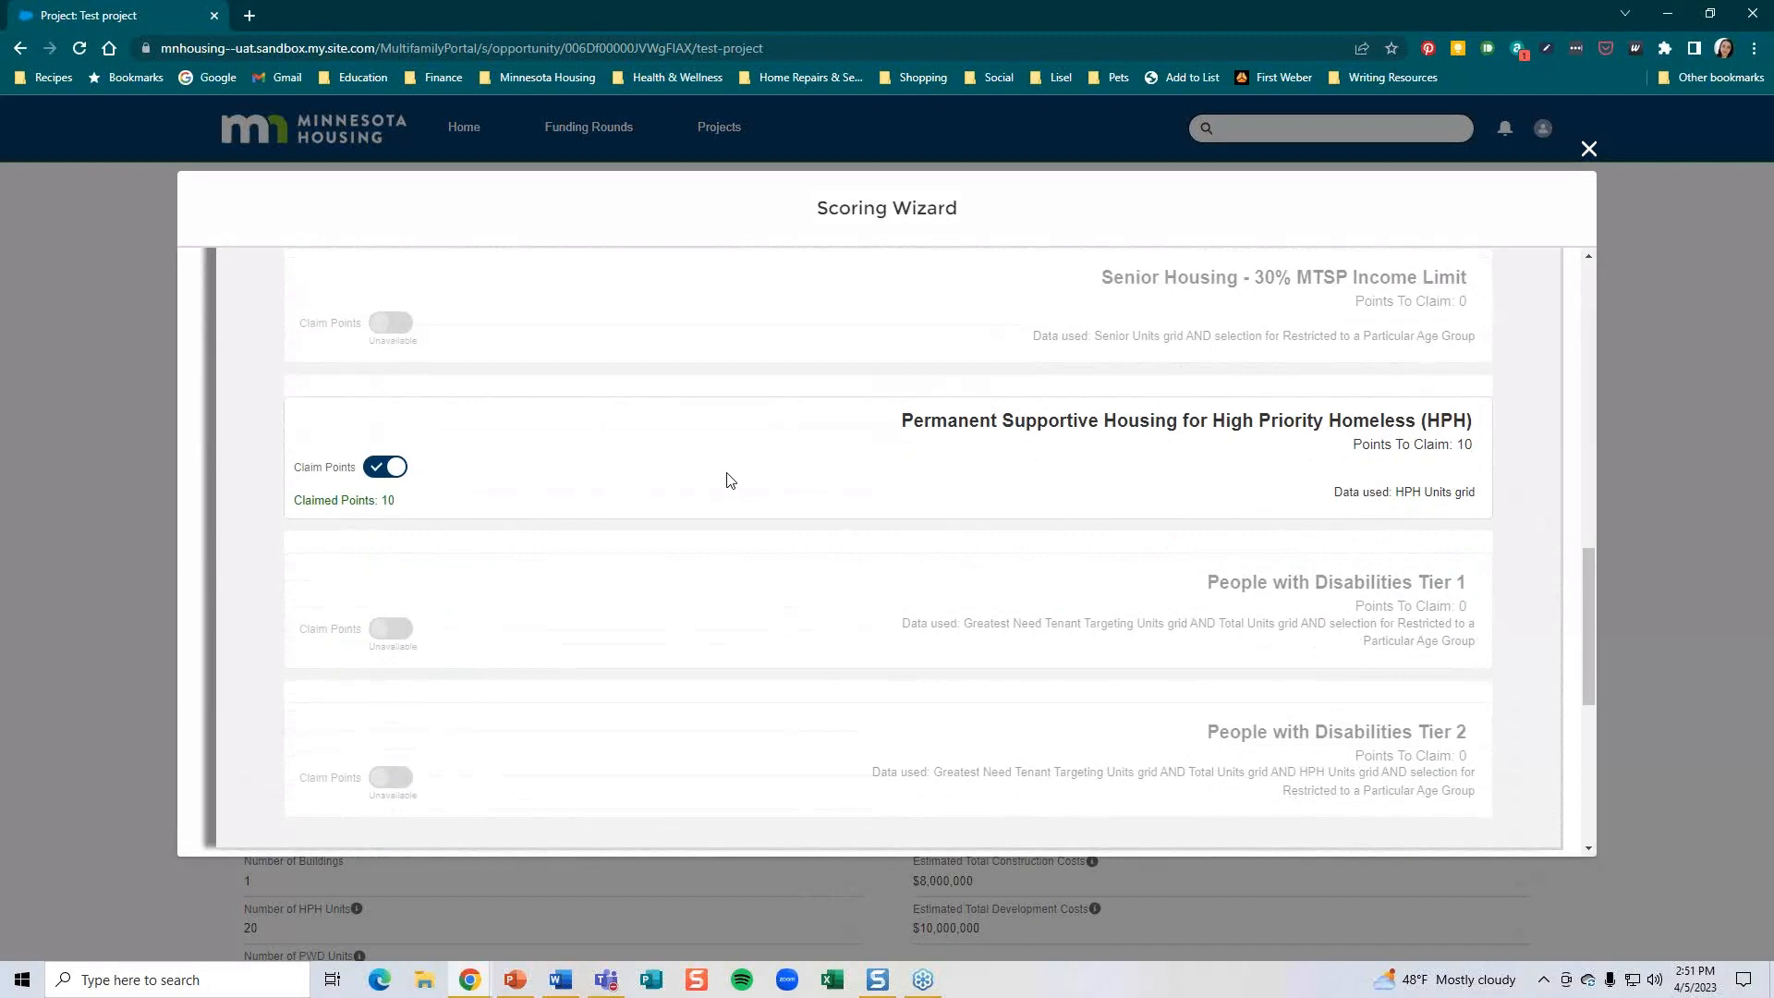
pyautogui.click(398, 475)
# Set the claimed points for Intermediary Costs to 3 under Efficient Use of Scarce Resources and Leverage.
pyautogui.scroll(-5, 747, 481)
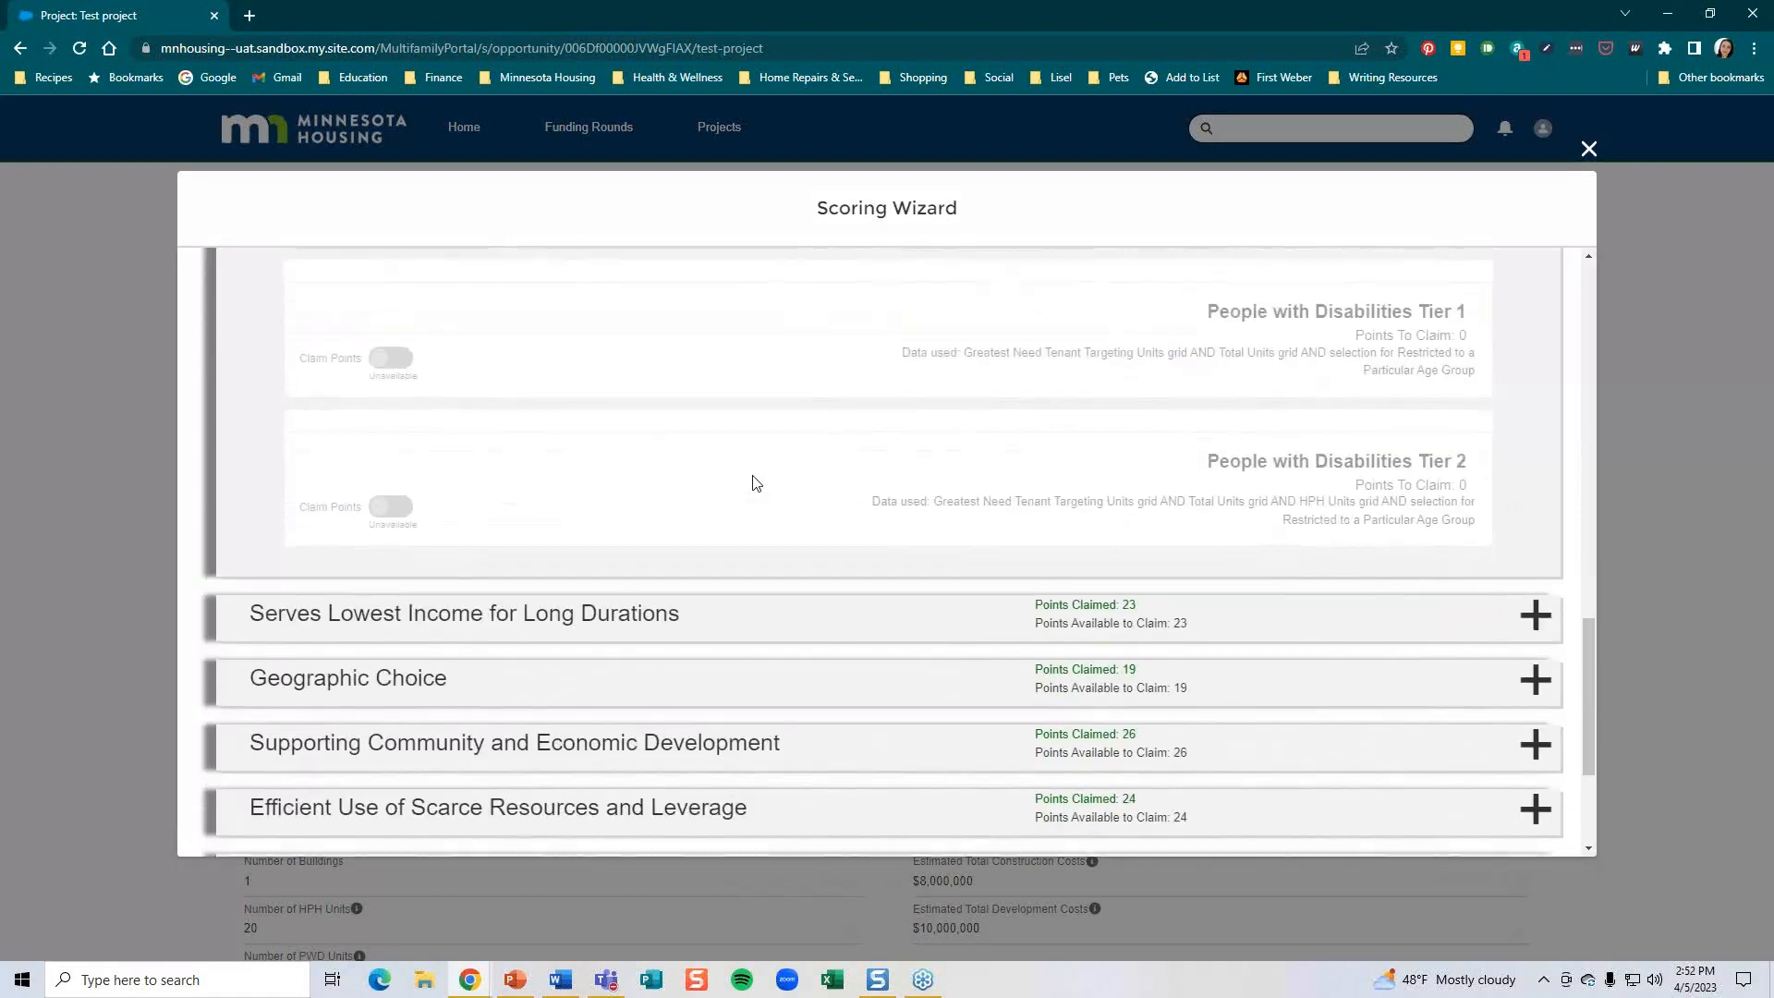
pyautogui.scroll(-1, 752, 495)
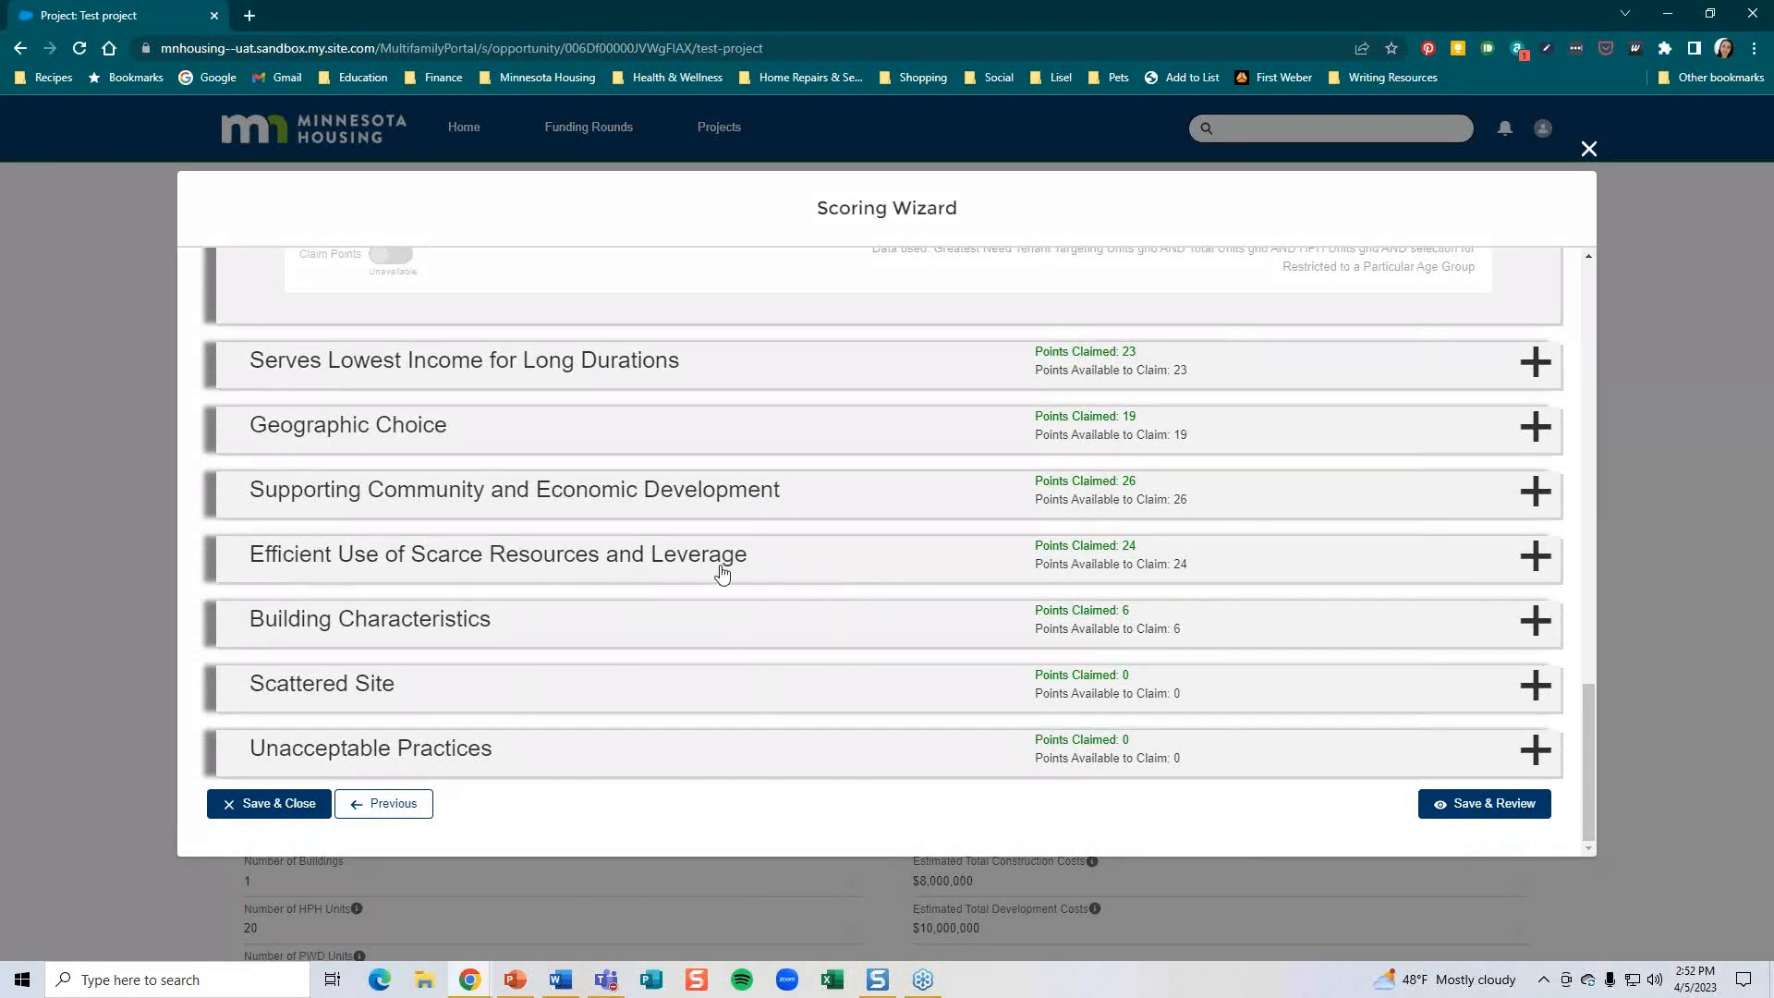
pyautogui.click(1535, 557)
pyautogui.scroll(-3, 1435, 599)
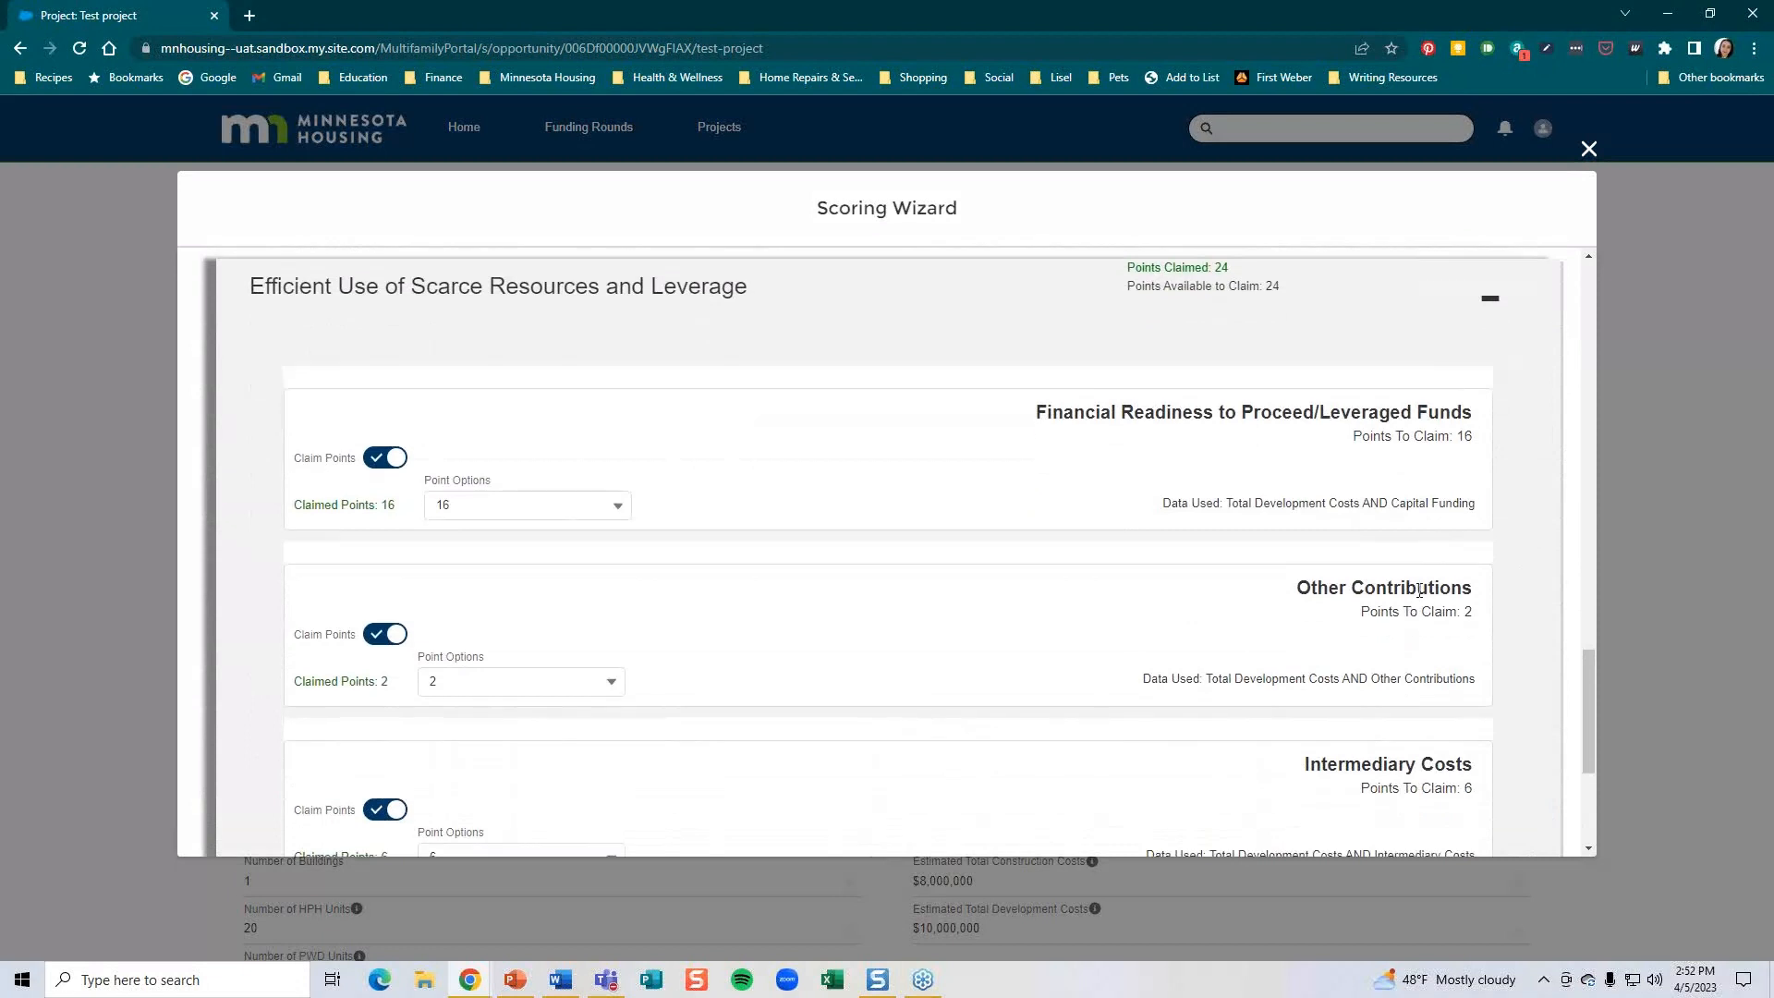
pyautogui.scroll(-1, 1428, 585)
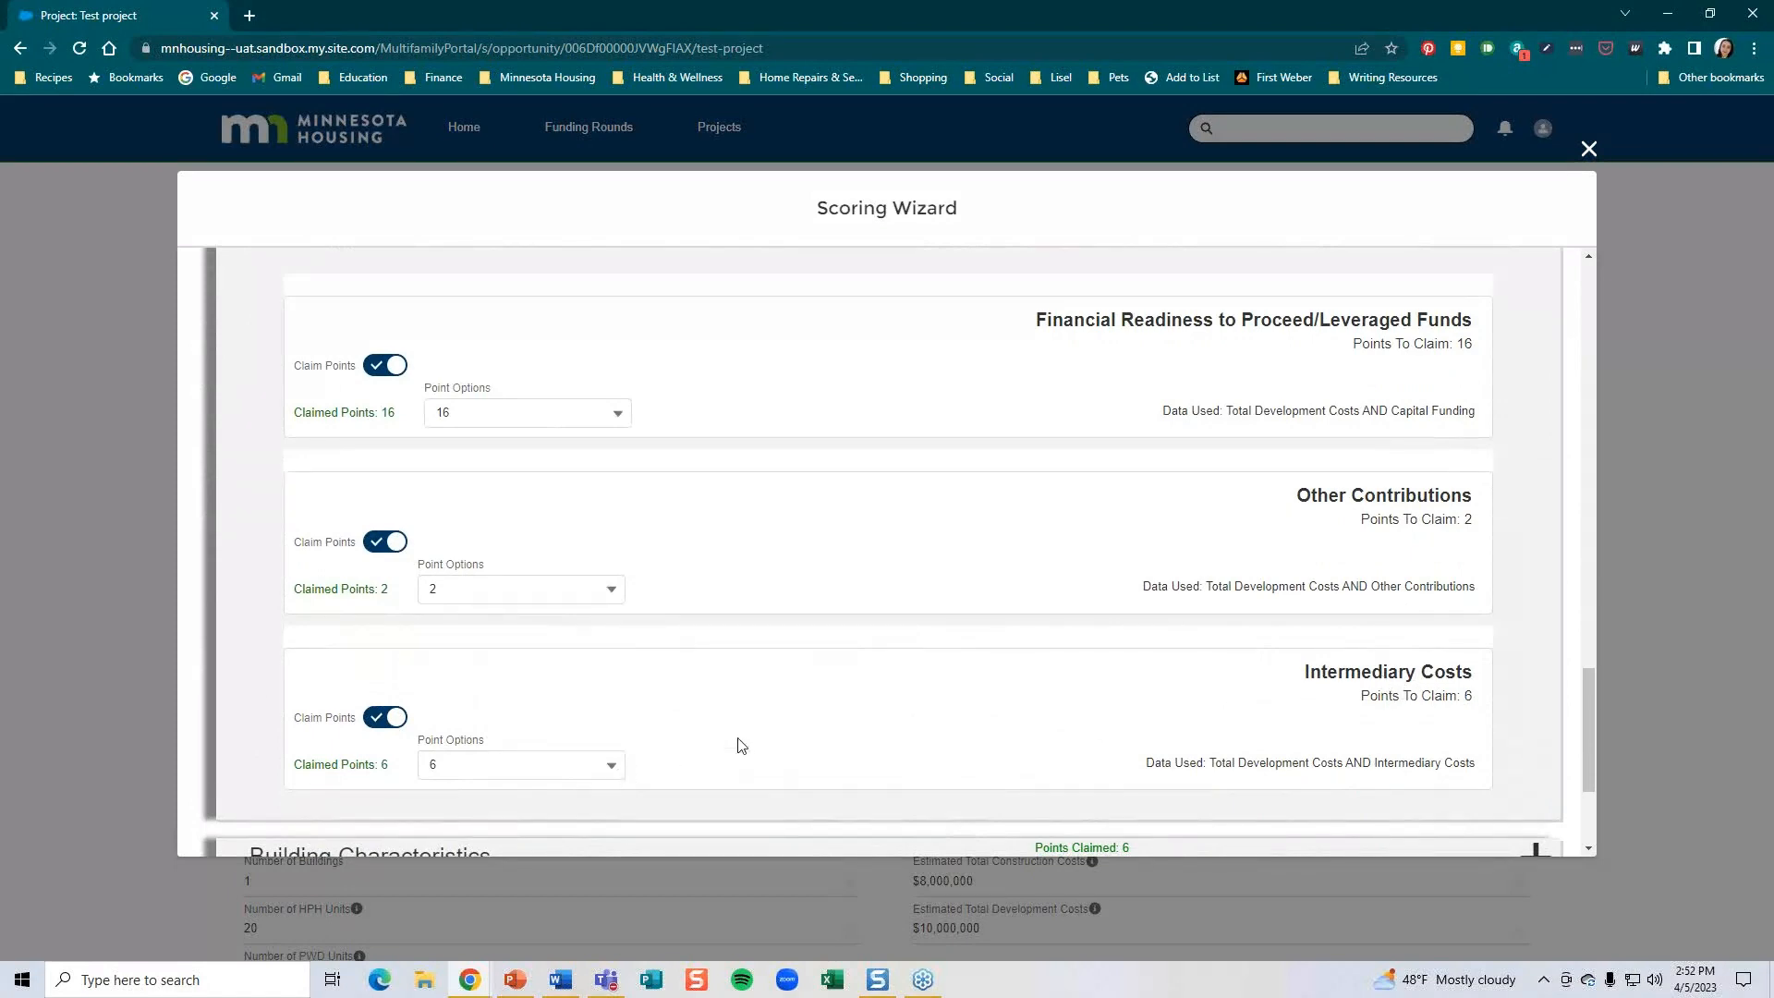
pyautogui.scroll(-1, 742, 745)
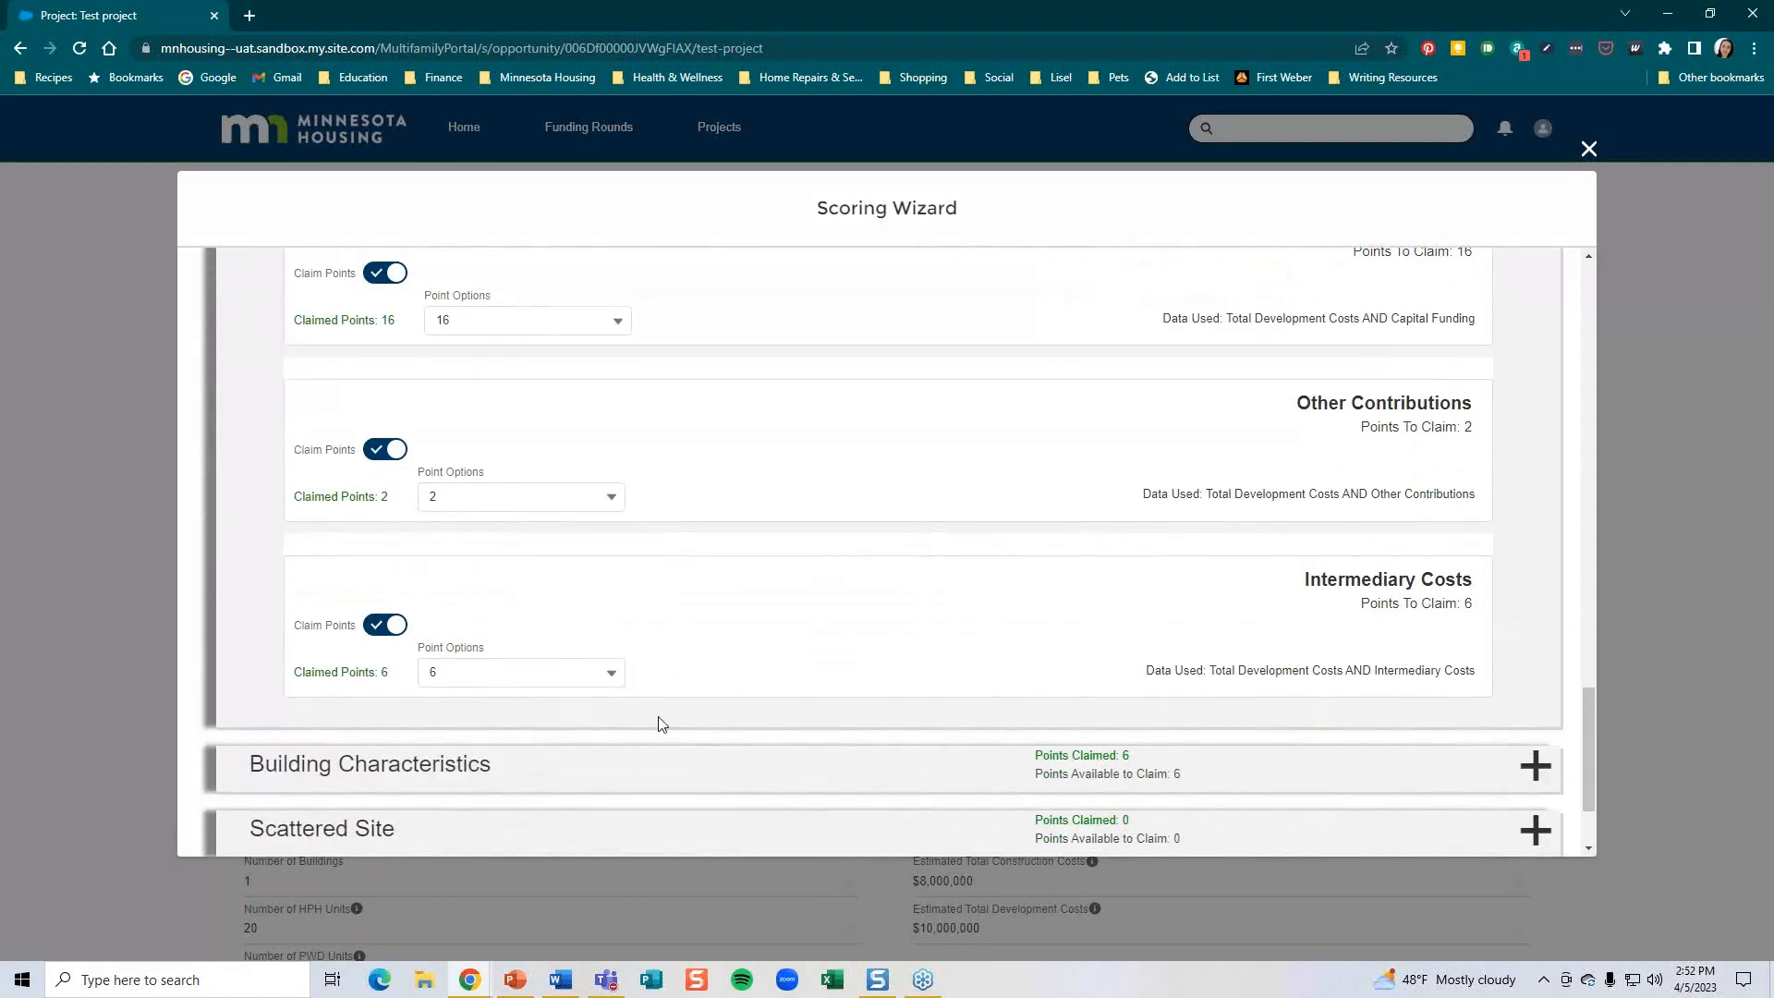
pyautogui.click(621, 677)
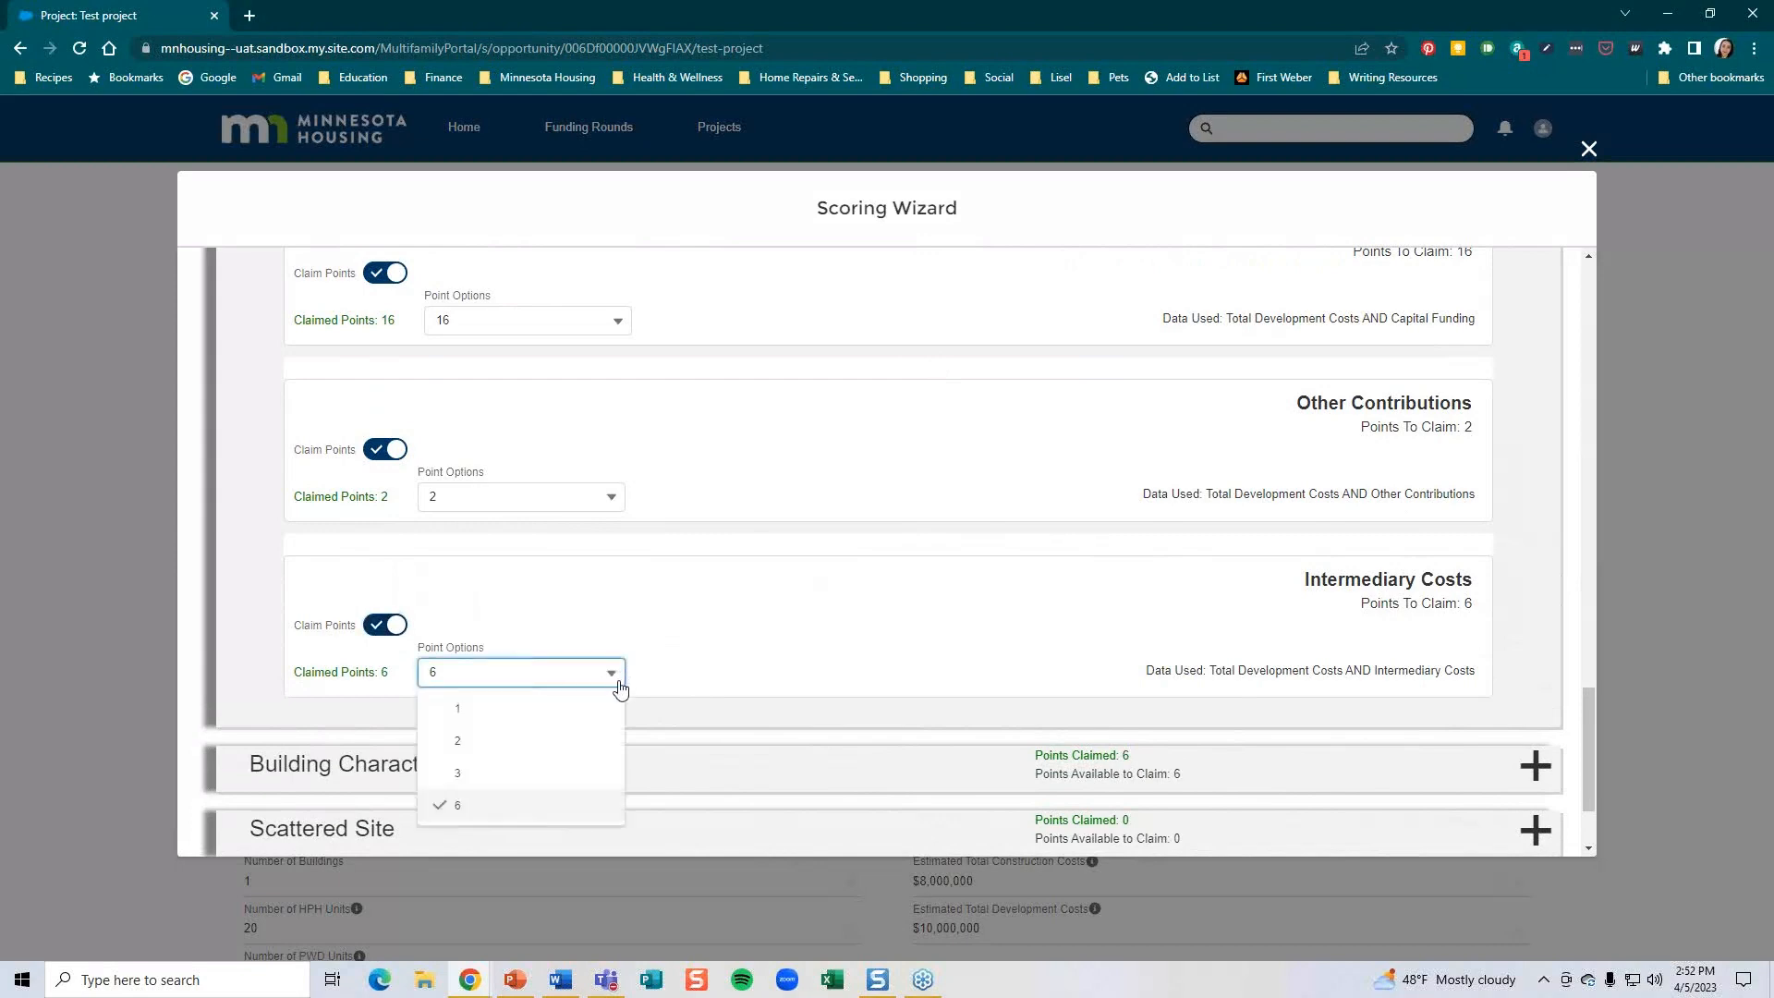
pyautogui.click(482, 781)
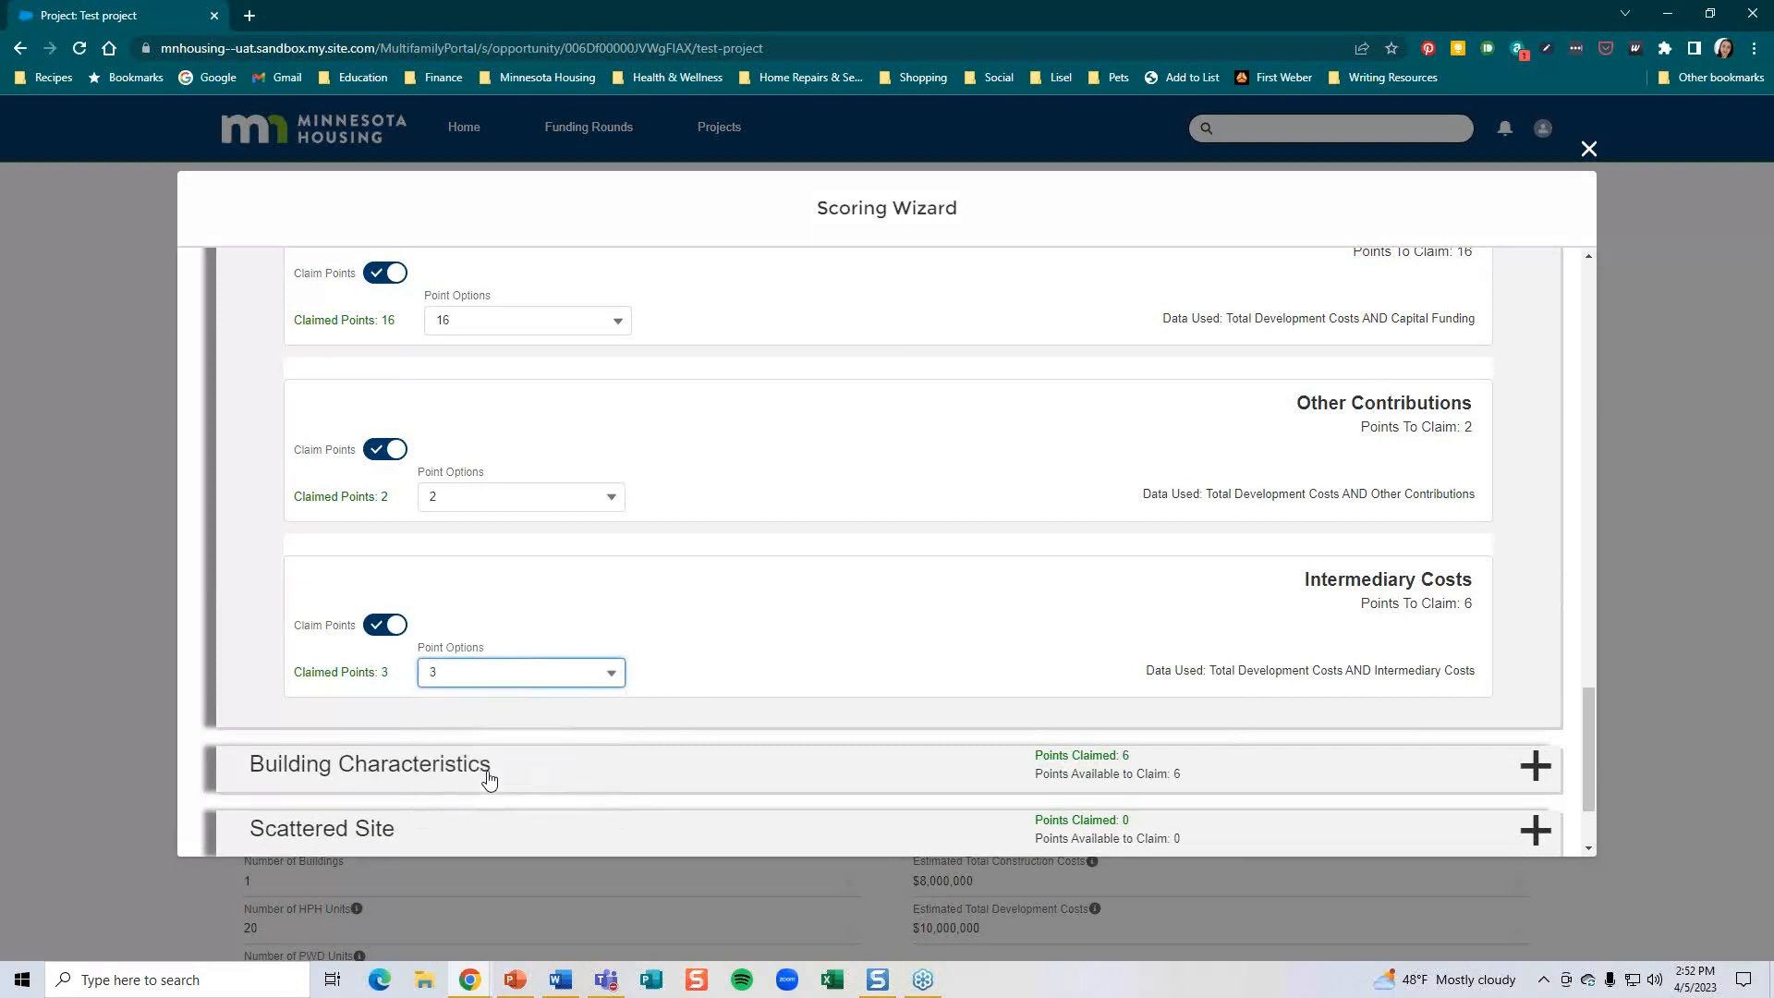
# Examine the Serves Lowest Income for Long Durations criteria and the data used for the 50% MTSP Rent Limit points.
pyautogui.scroll(-3, 1577, 732)
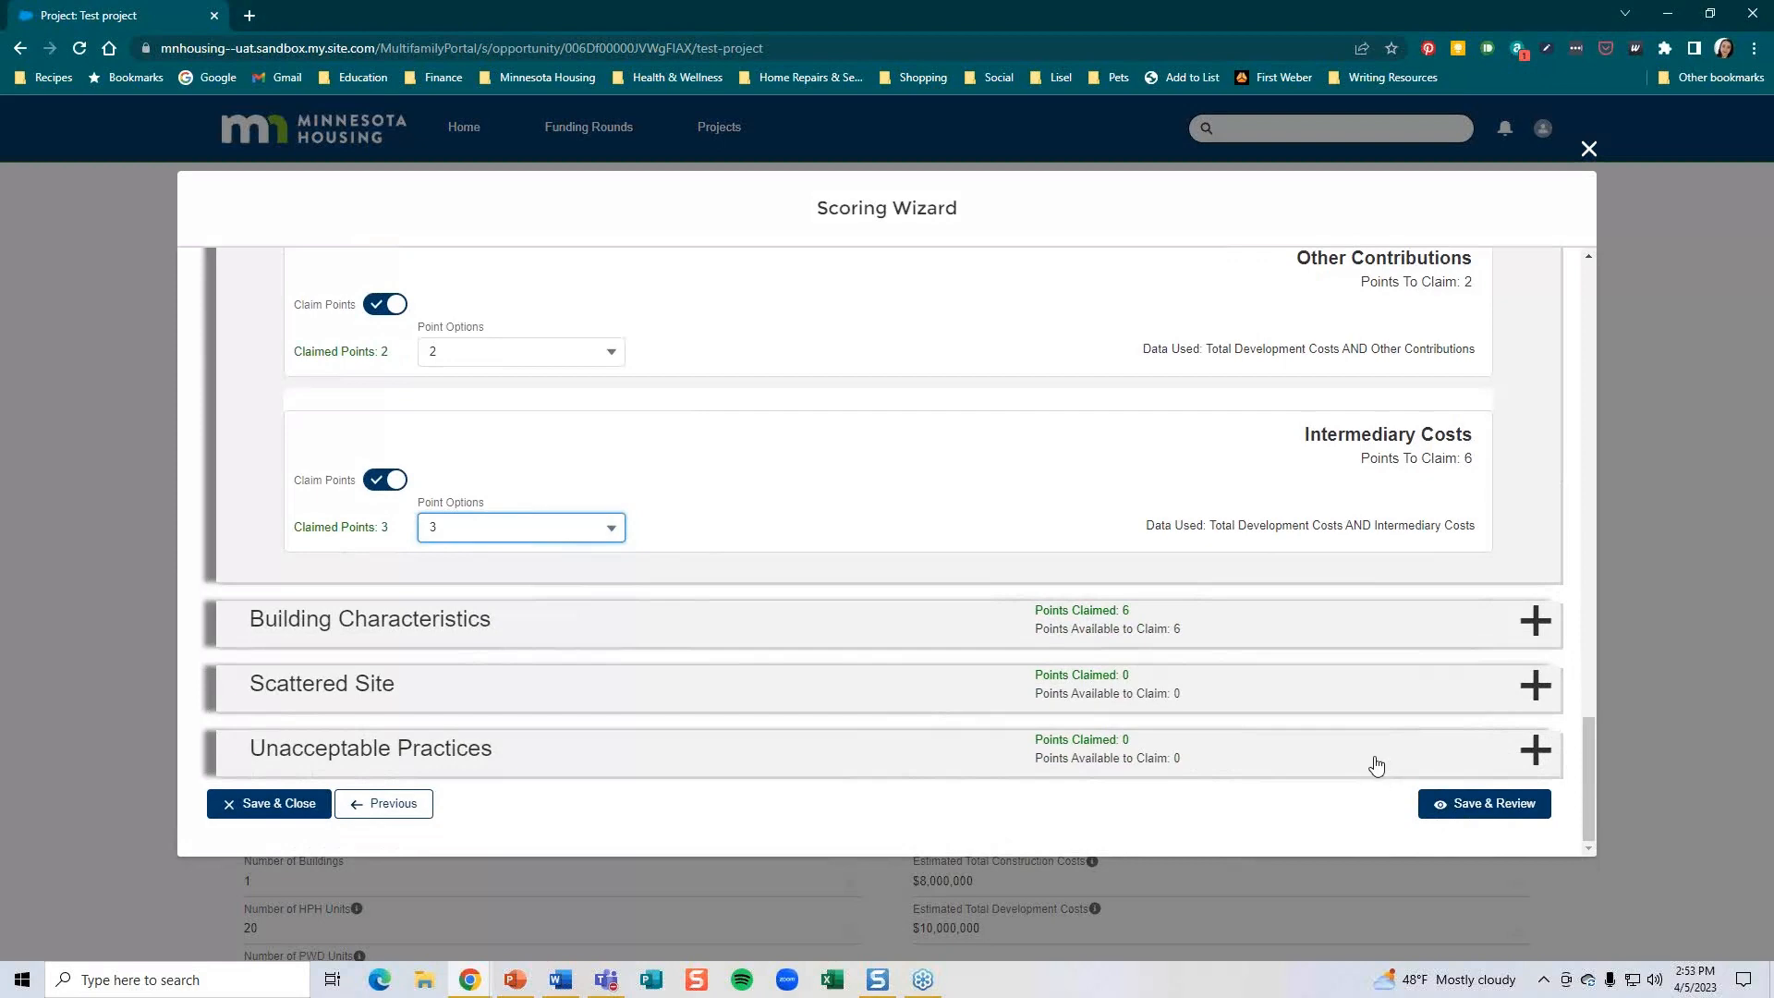
pyautogui.moveTo(1588, 762); pyautogui.dragTo(1632, 462)
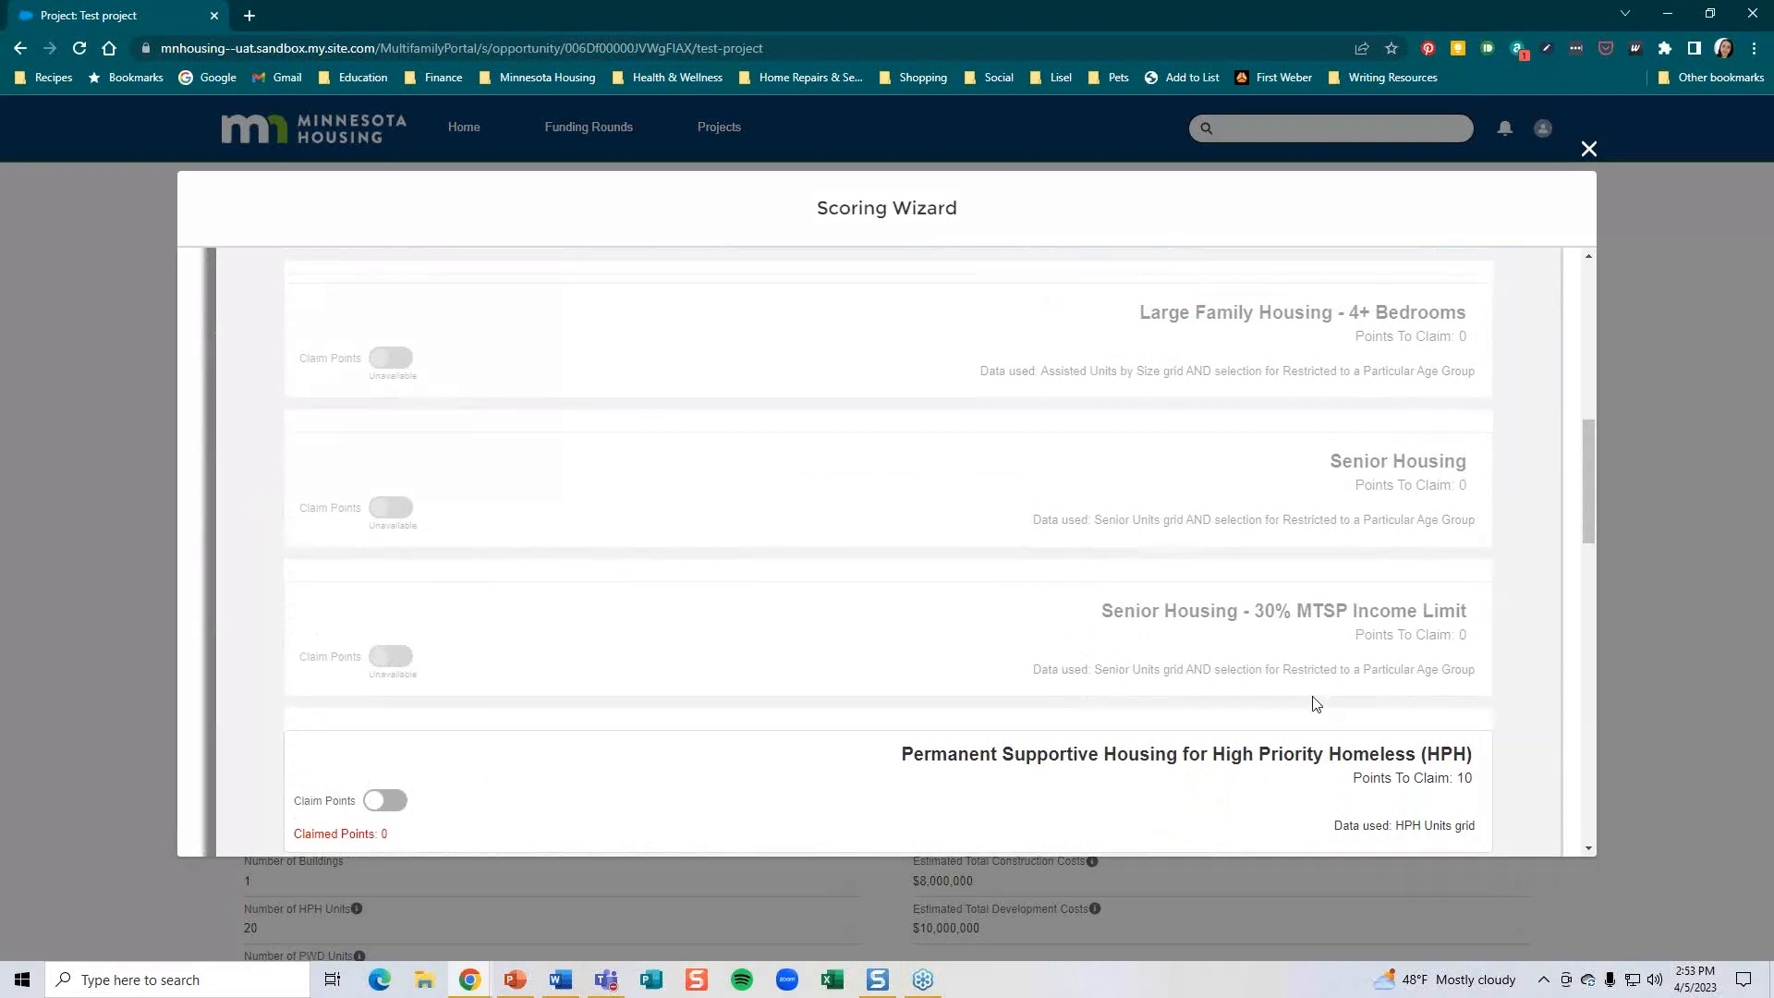
pyautogui.scroll(-6, 1284, 695)
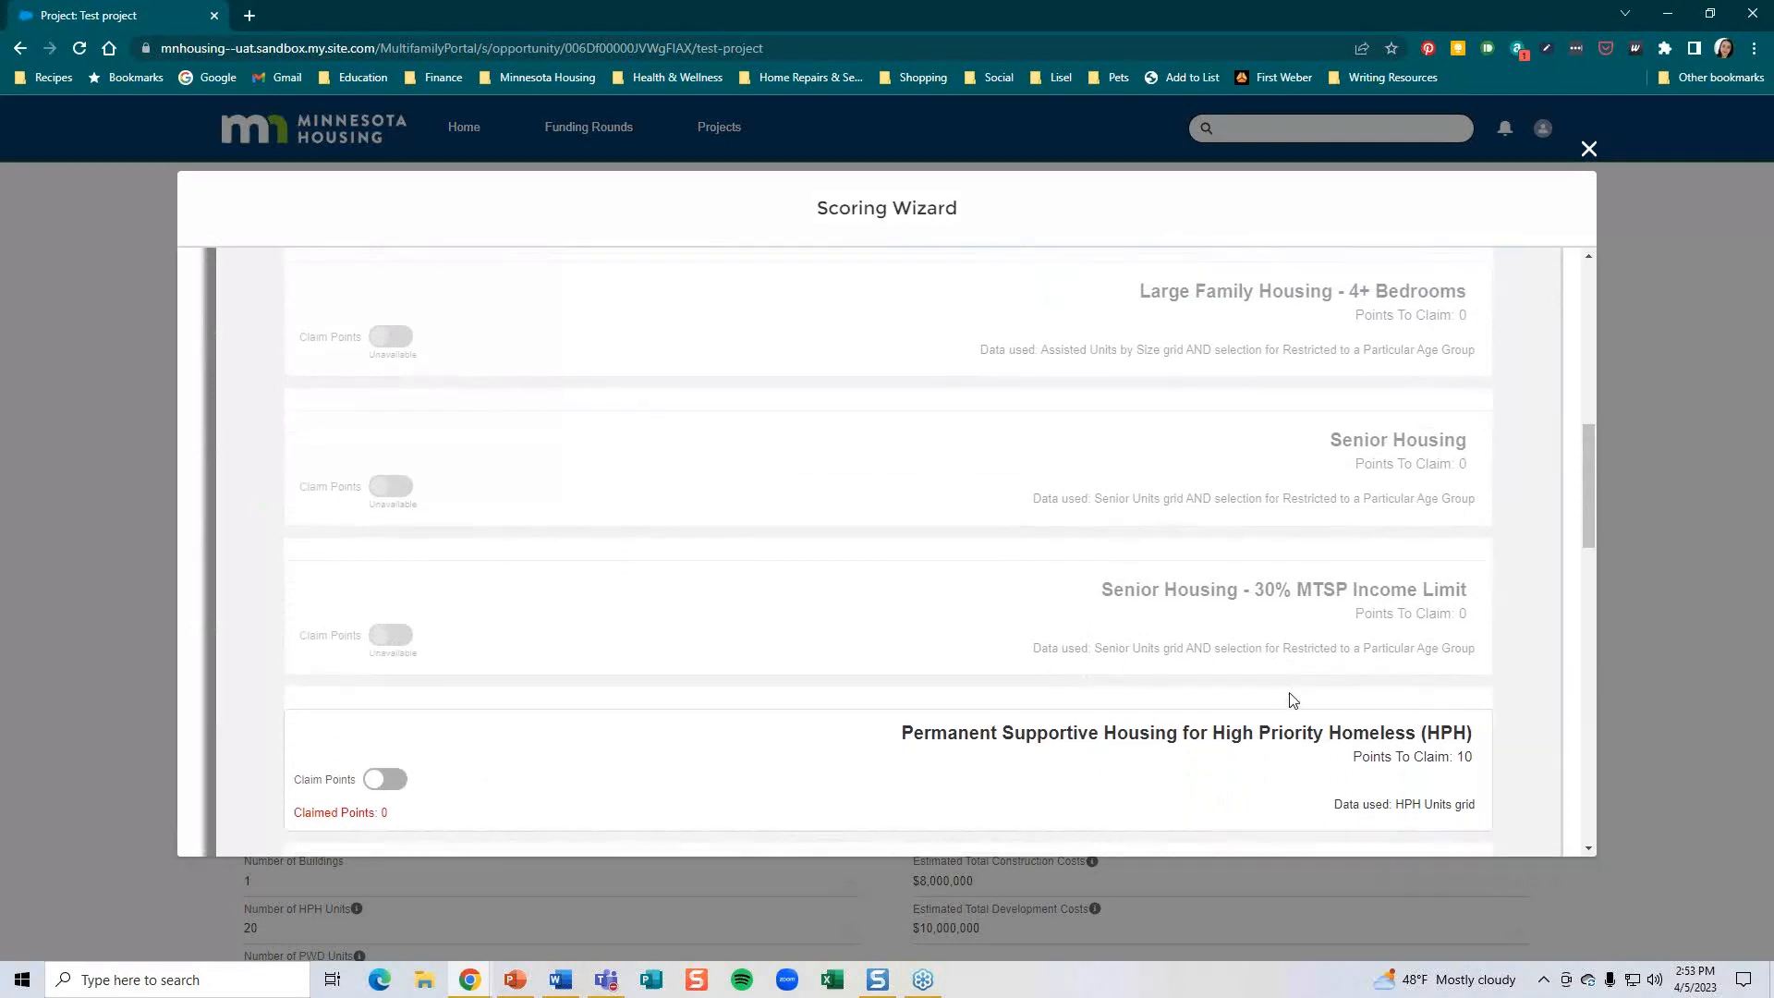
pyautogui.scroll(-2, 1299, 696)
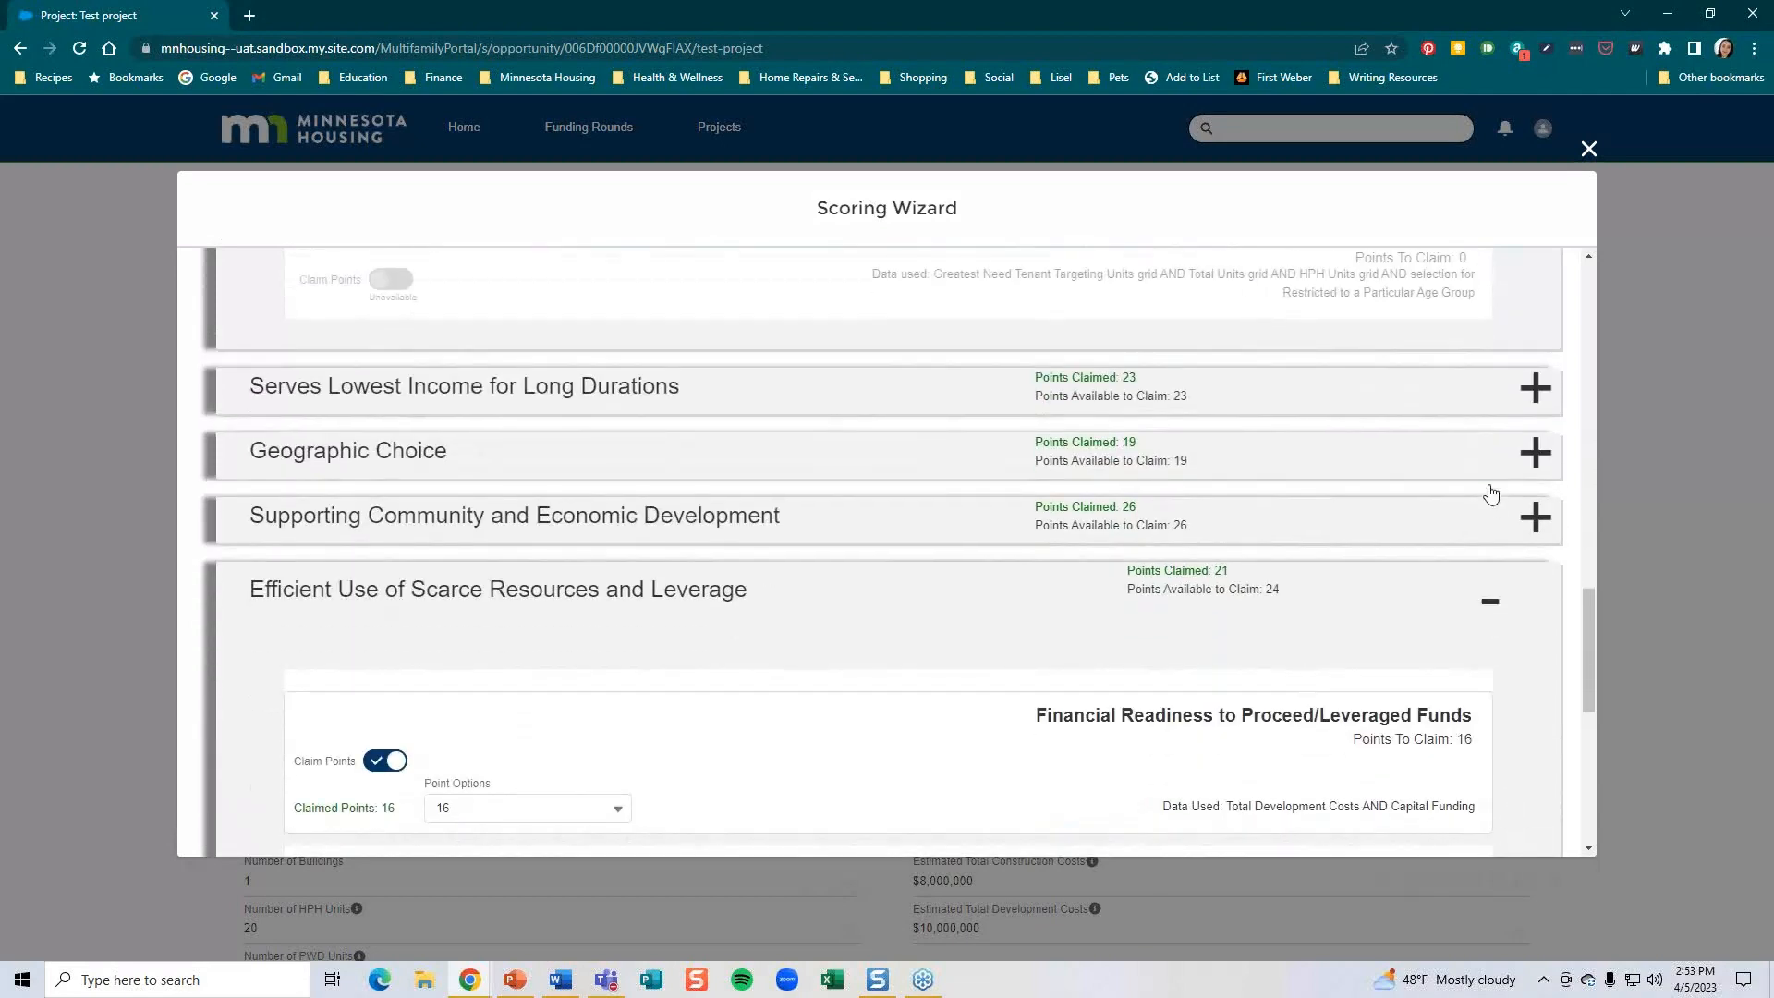
pyautogui.click(1534, 404)
pyautogui.scroll(-4, 1472, 641)
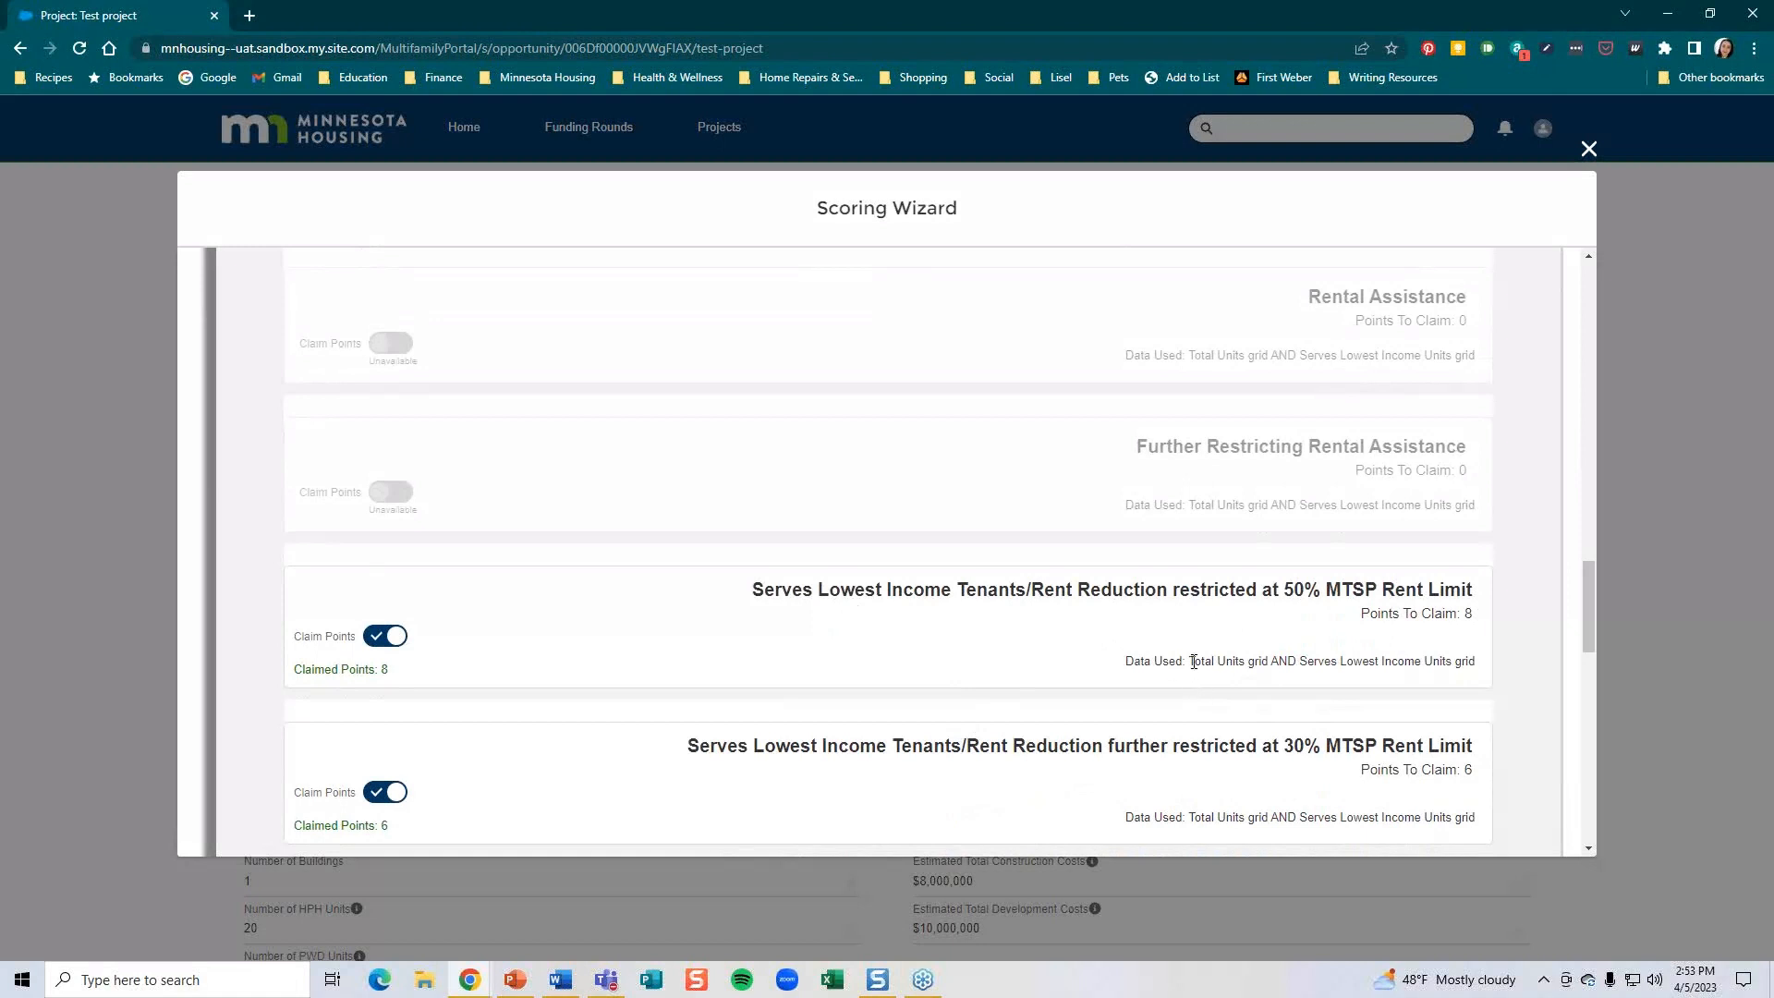
pyautogui.moveTo(1192, 661); pyautogui.dragTo(1257, 658)
pyautogui.click(1348, 659)
pyautogui.moveTo(1310, 661); pyautogui.dragTo(1400, 661)
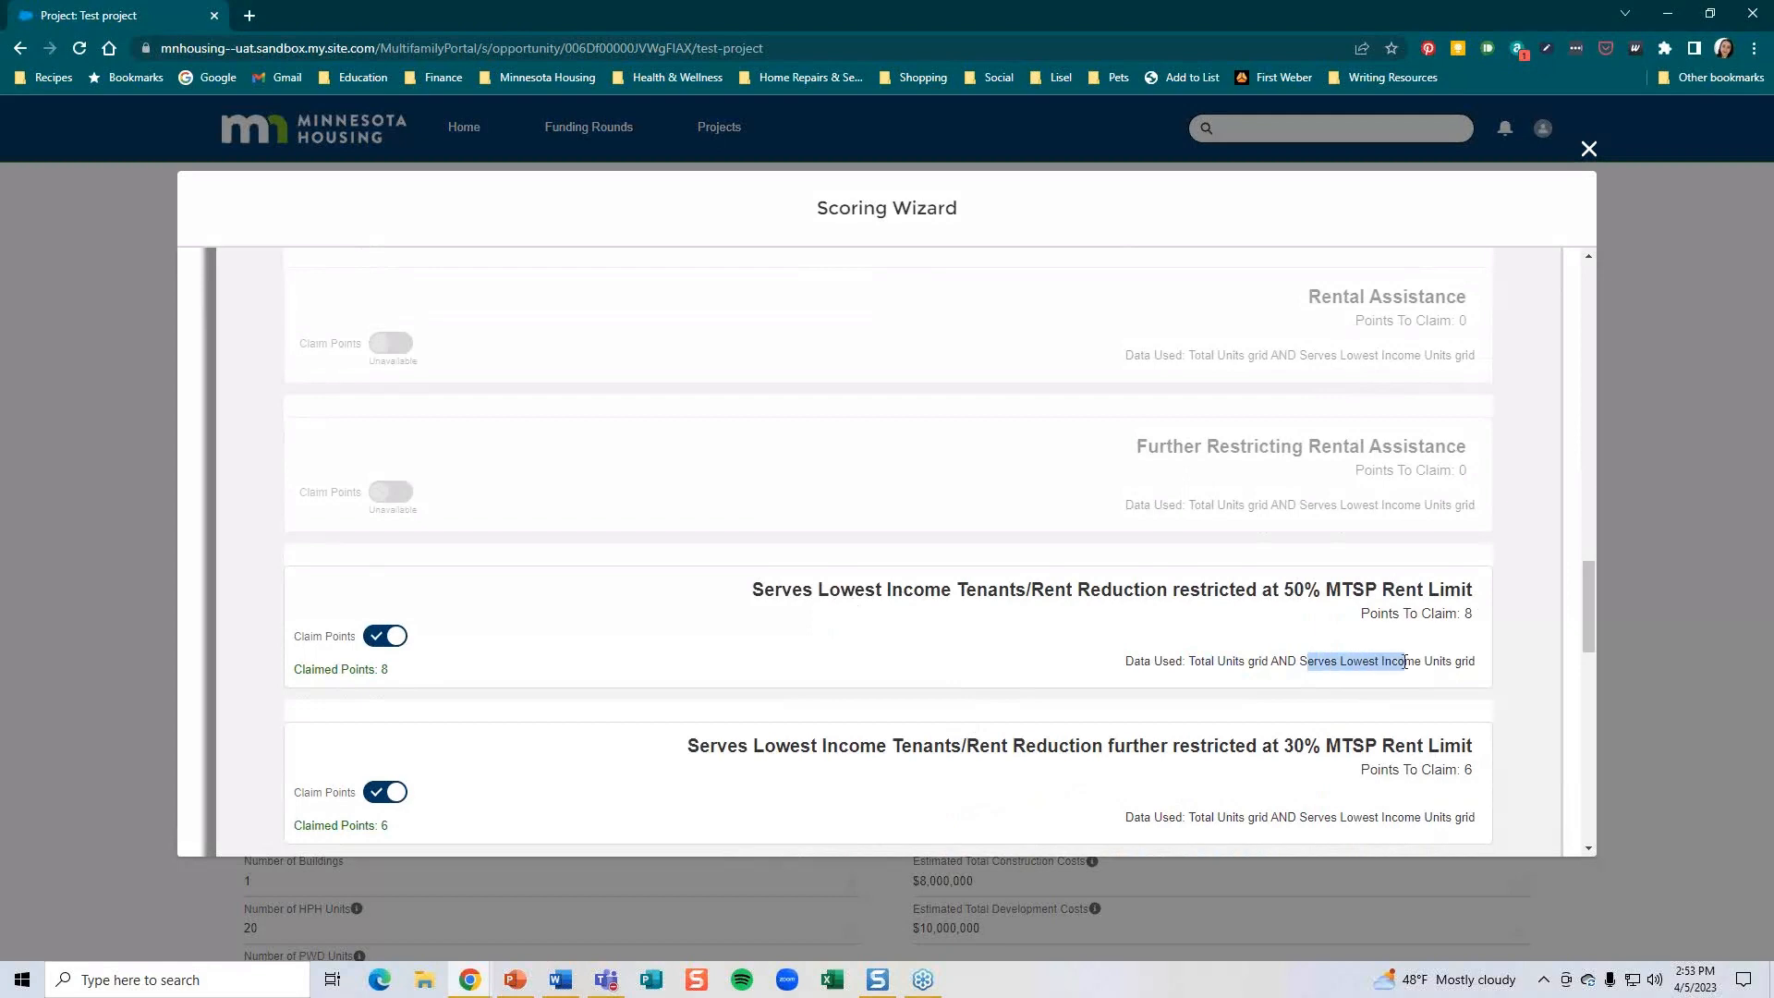
# Go back to the Serves Lowest Income section and check the unit entries for Serves Lowest Income Tenants/Rent Reduction.
pyautogui.moveTo(1589, 625); pyautogui.dragTo(1593, 320)
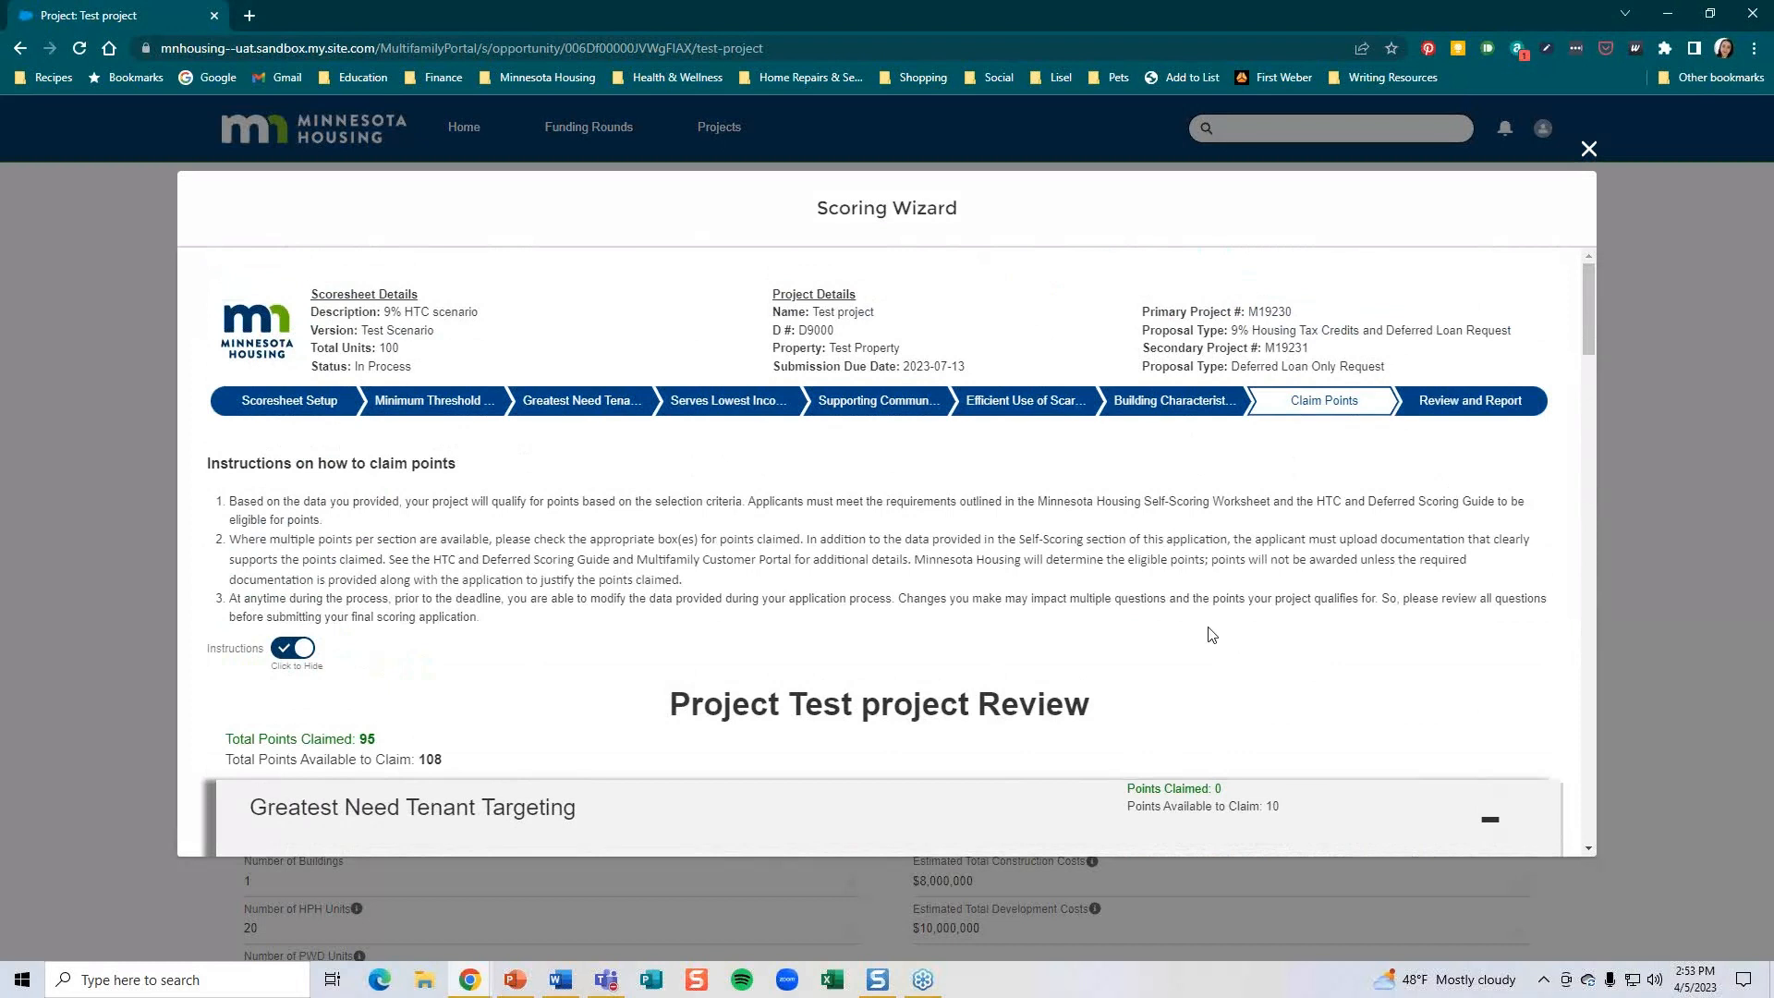
pyautogui.click(715, 404)
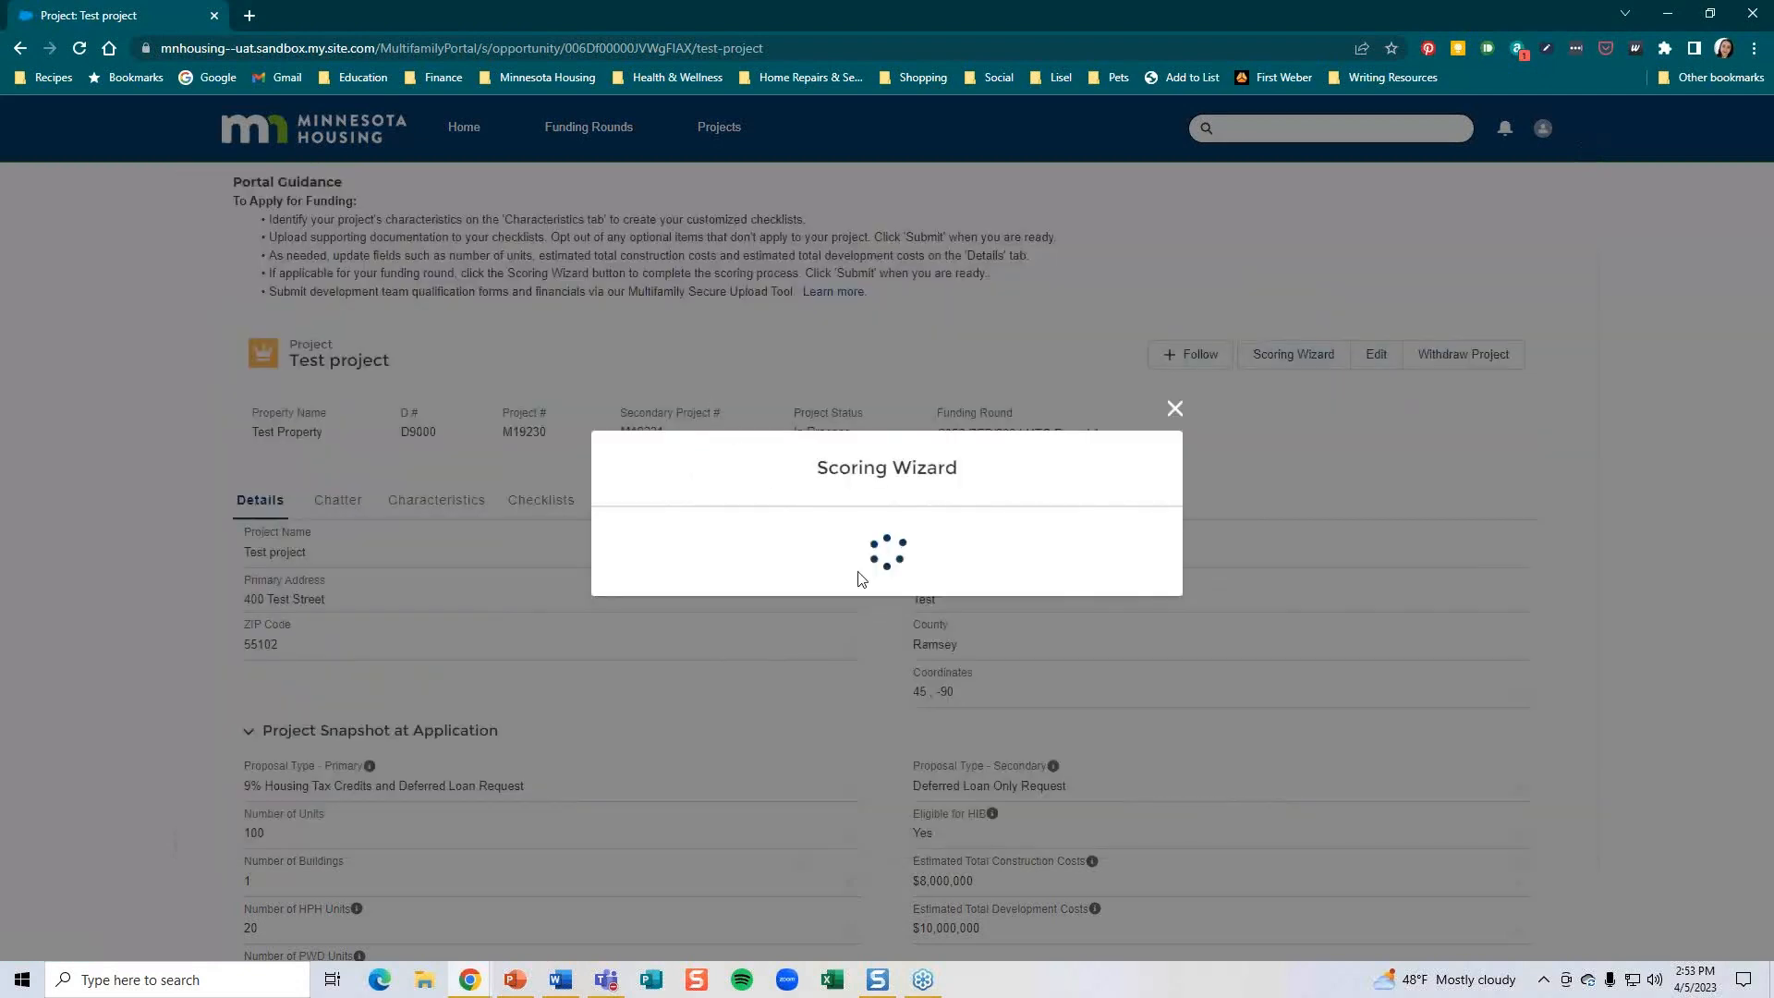
pyautogui.scroll(-5, 872, 610)
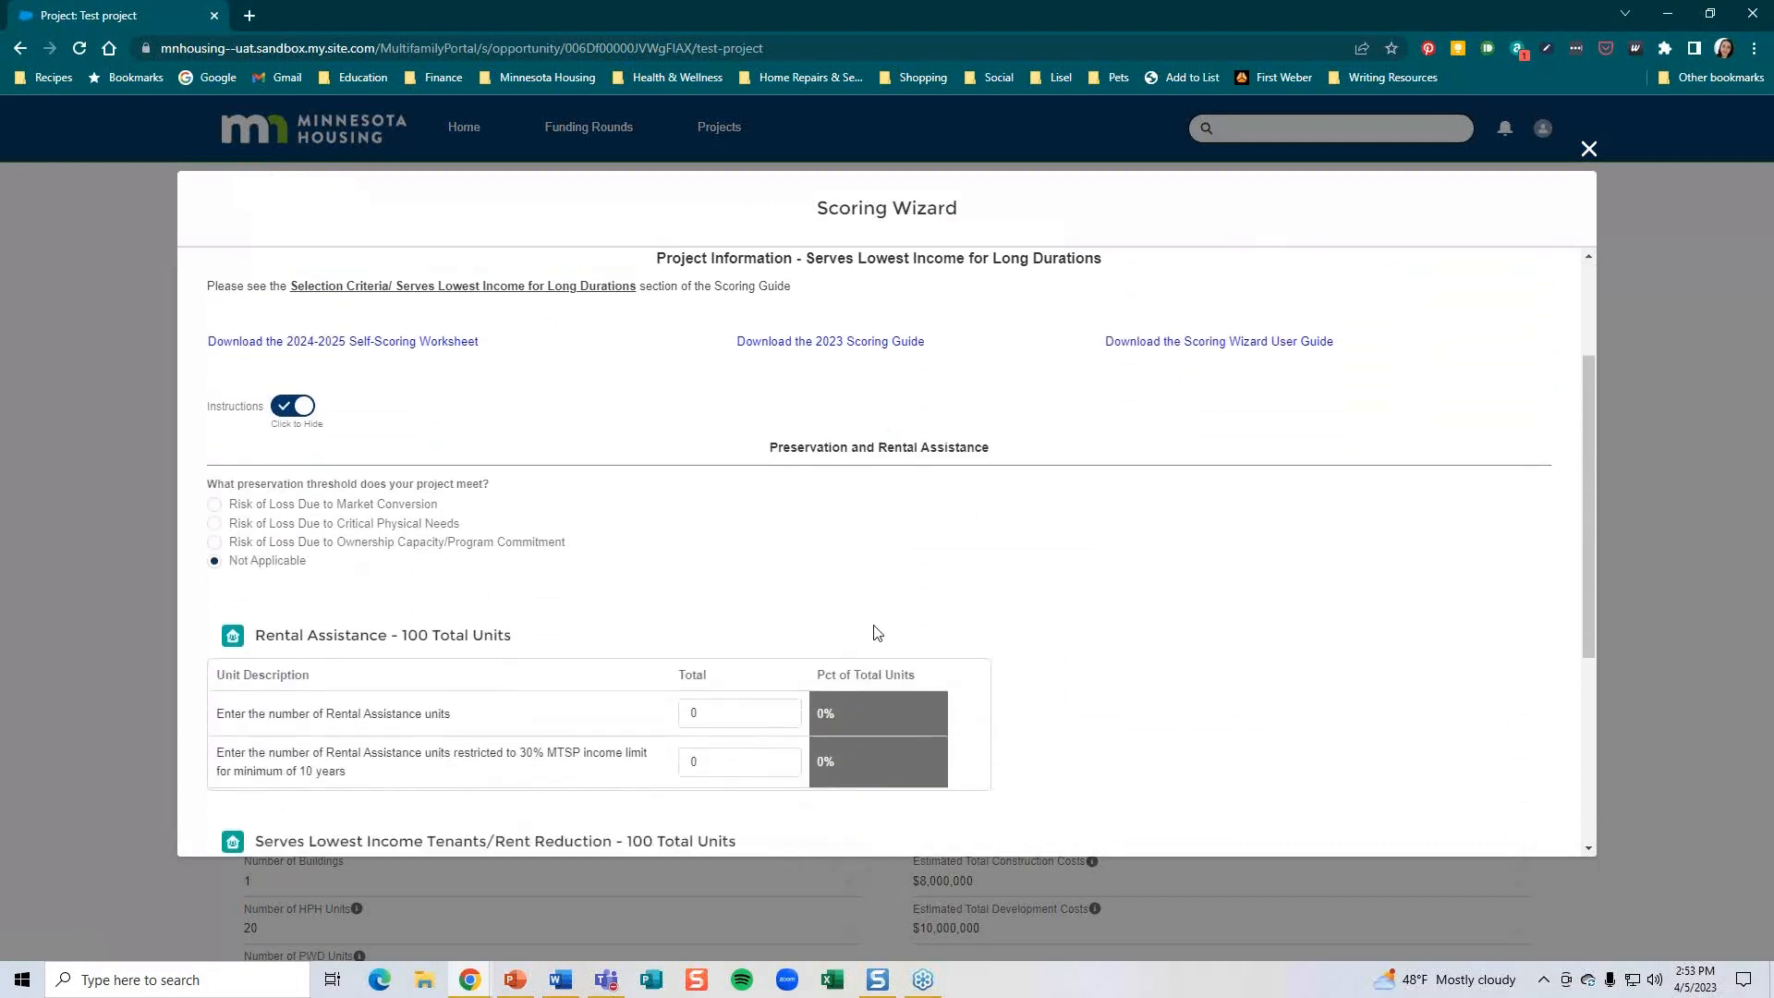
pyautogui.scroll(-1, 876, 620)
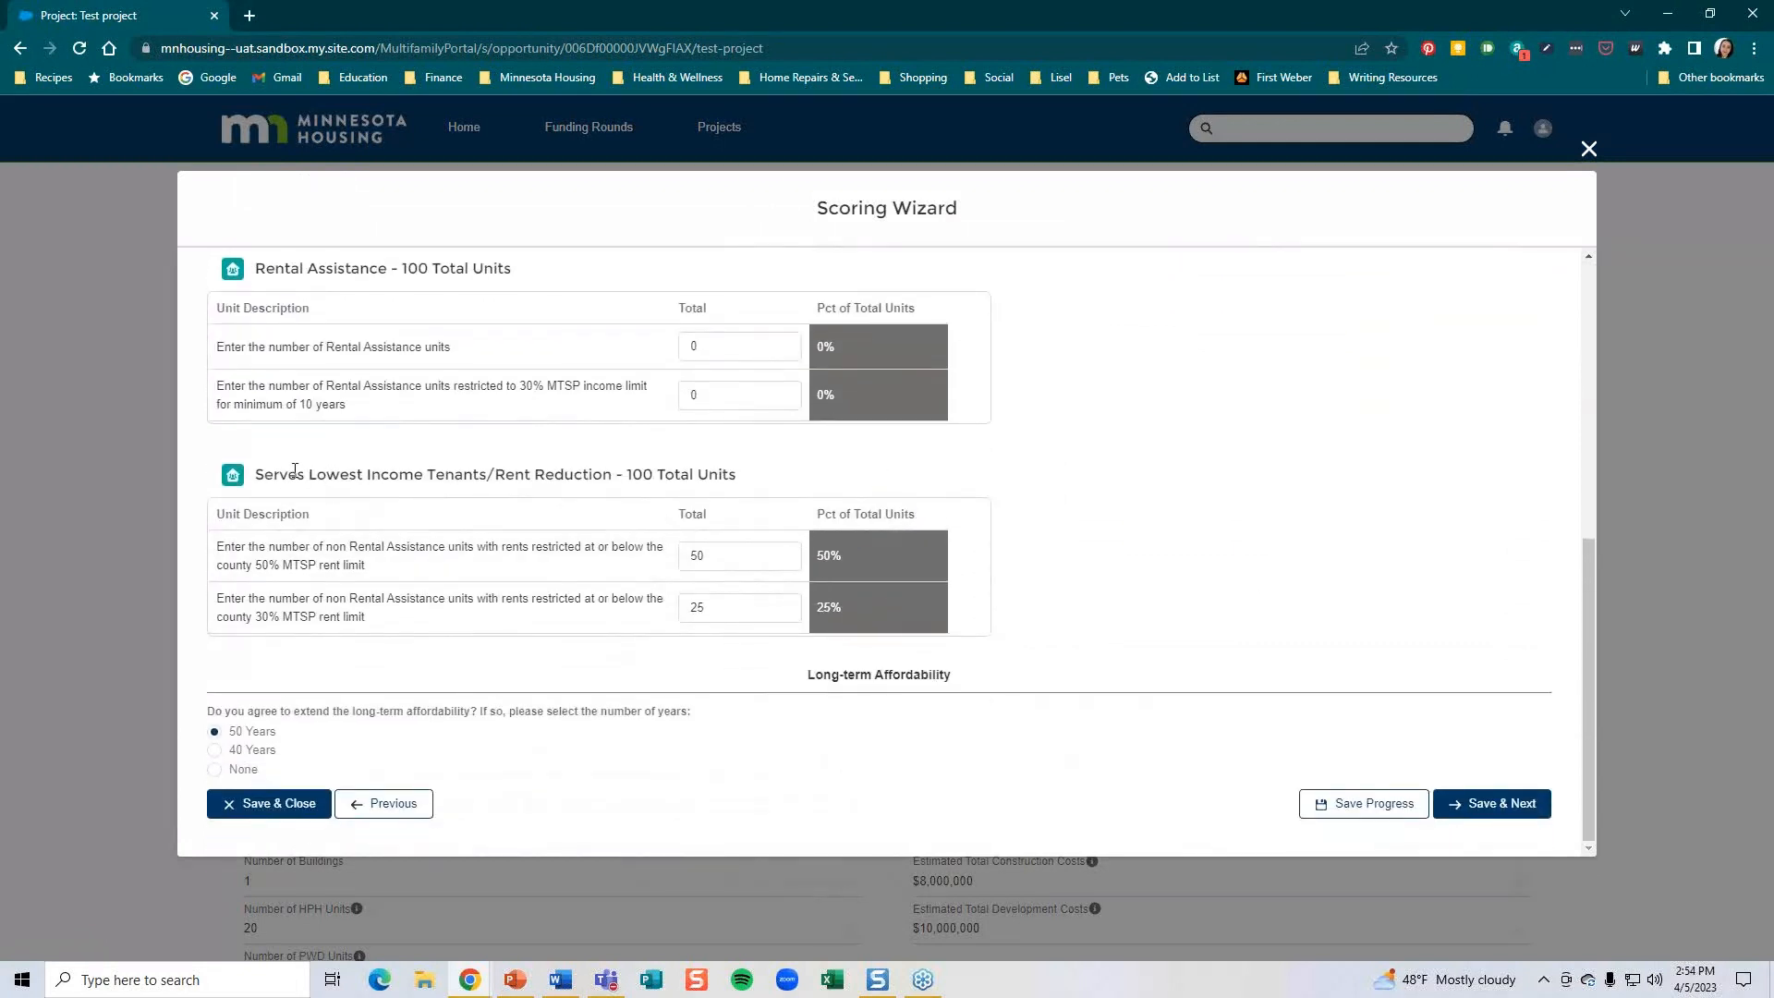
pyautogui.moveTo(299, 472); pyautogui.dragTo(566, 476)
pyautogui.click(778, 478)
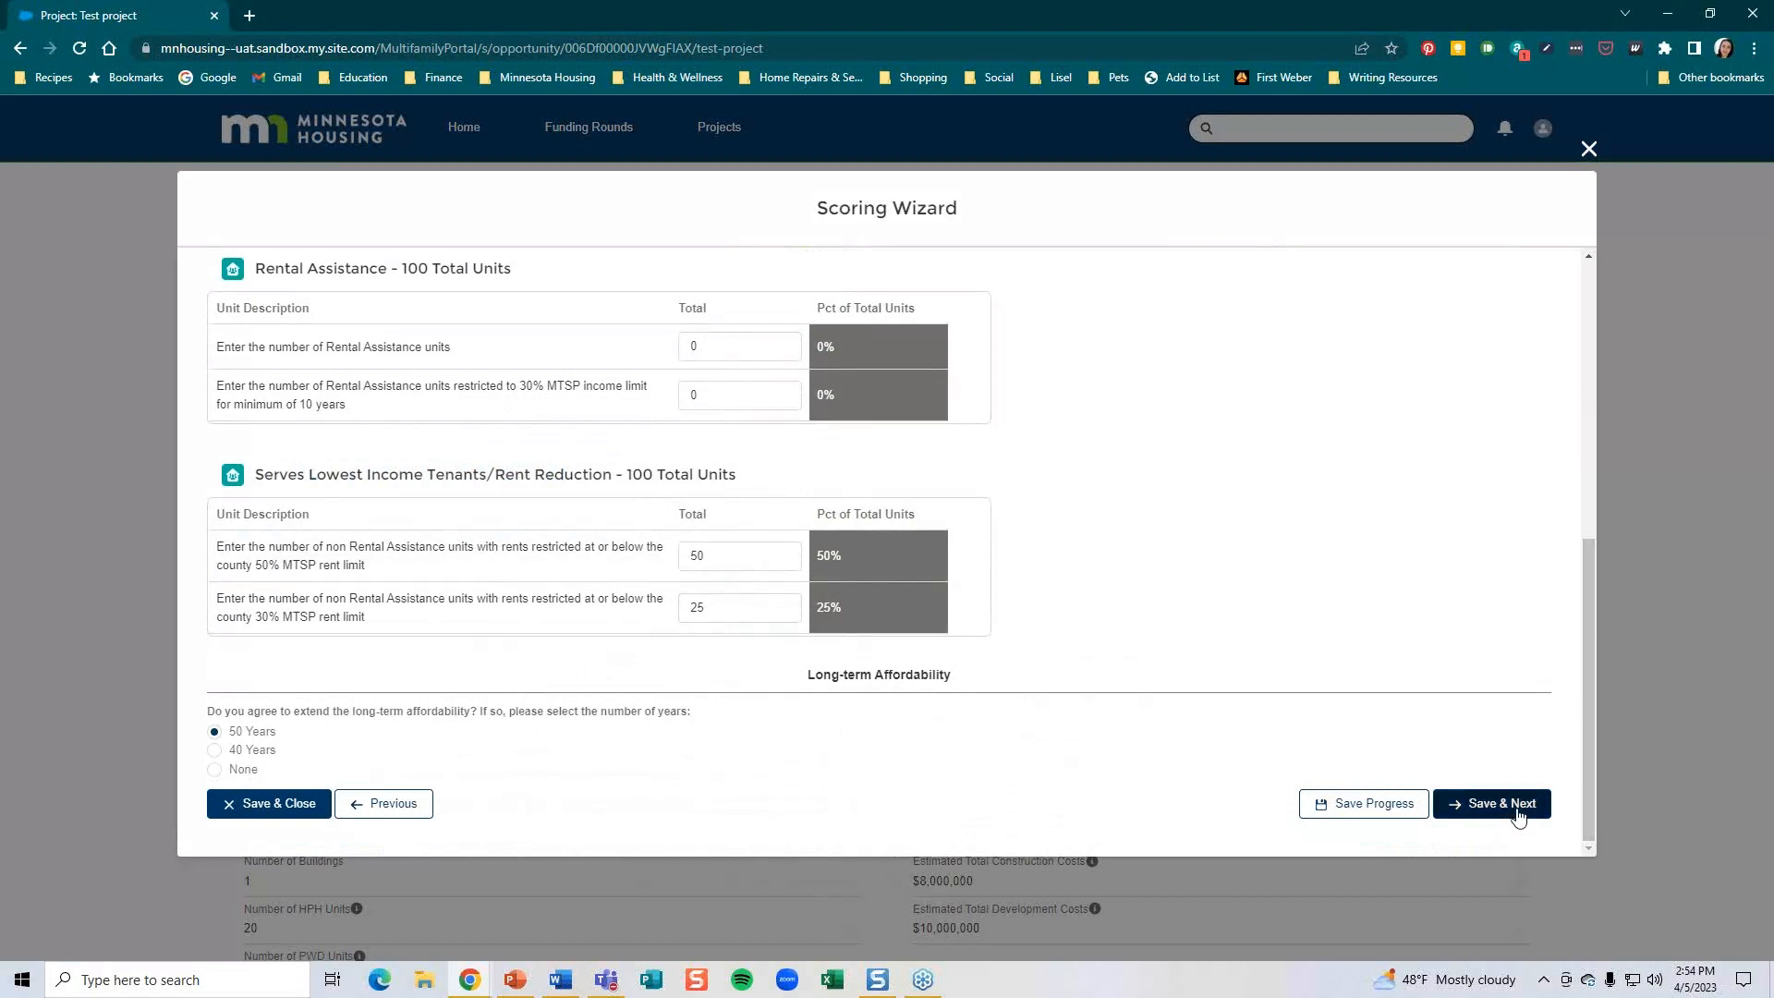
# Return to Claim Points and review the claimed points for each Serves Lowest Income for Long Durations criterion.
pyautogui.moveTo(1590, 802); pyautogui.dragTo(1605, 513)
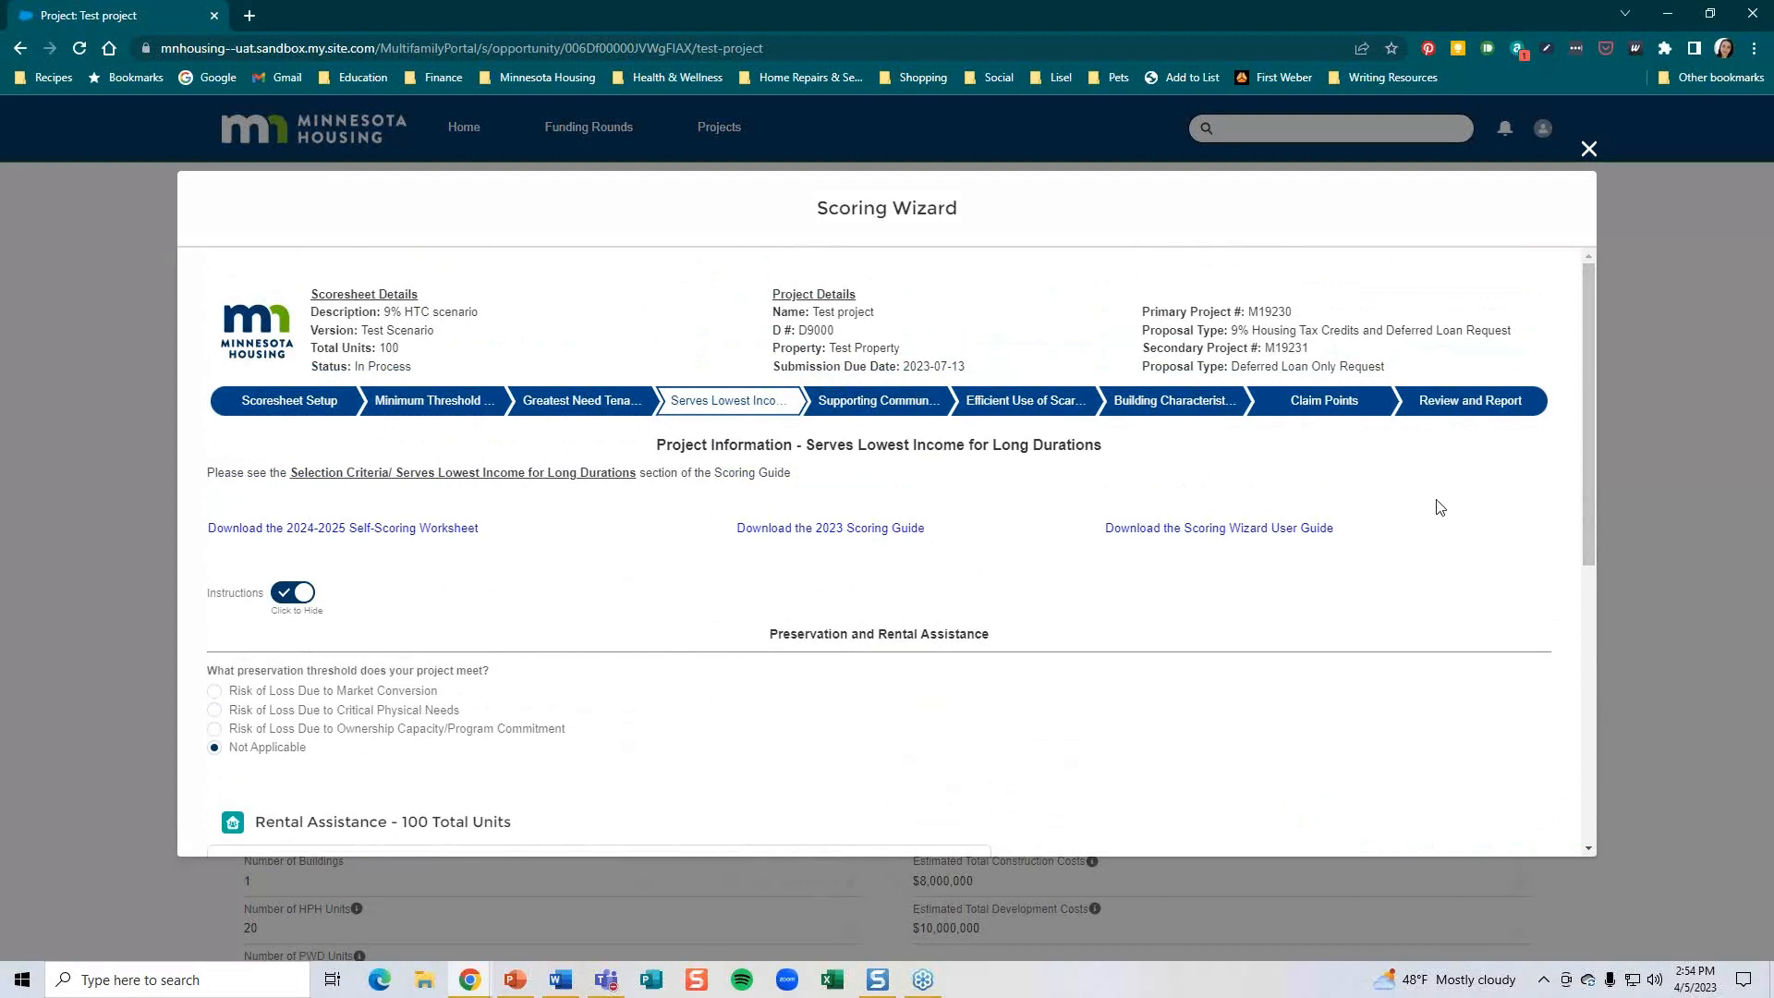
pyautogui.click(1368, 407)
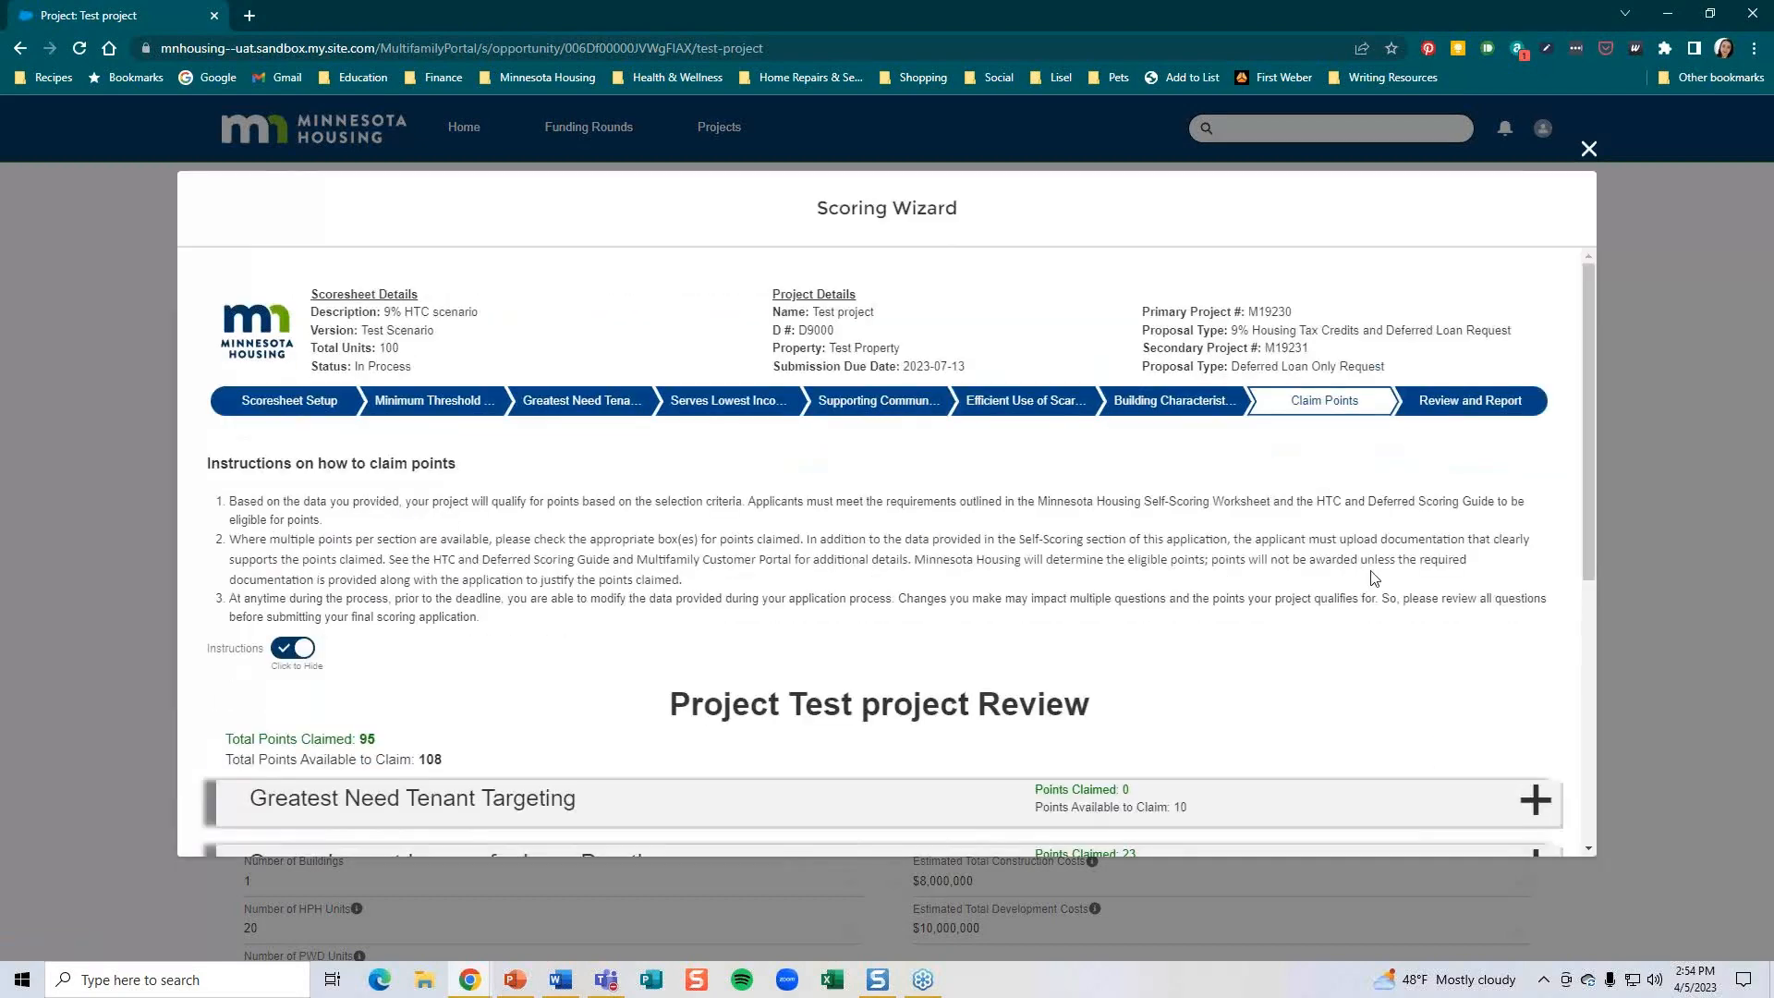
pyautogui.scroll(-5, 1374, 582)
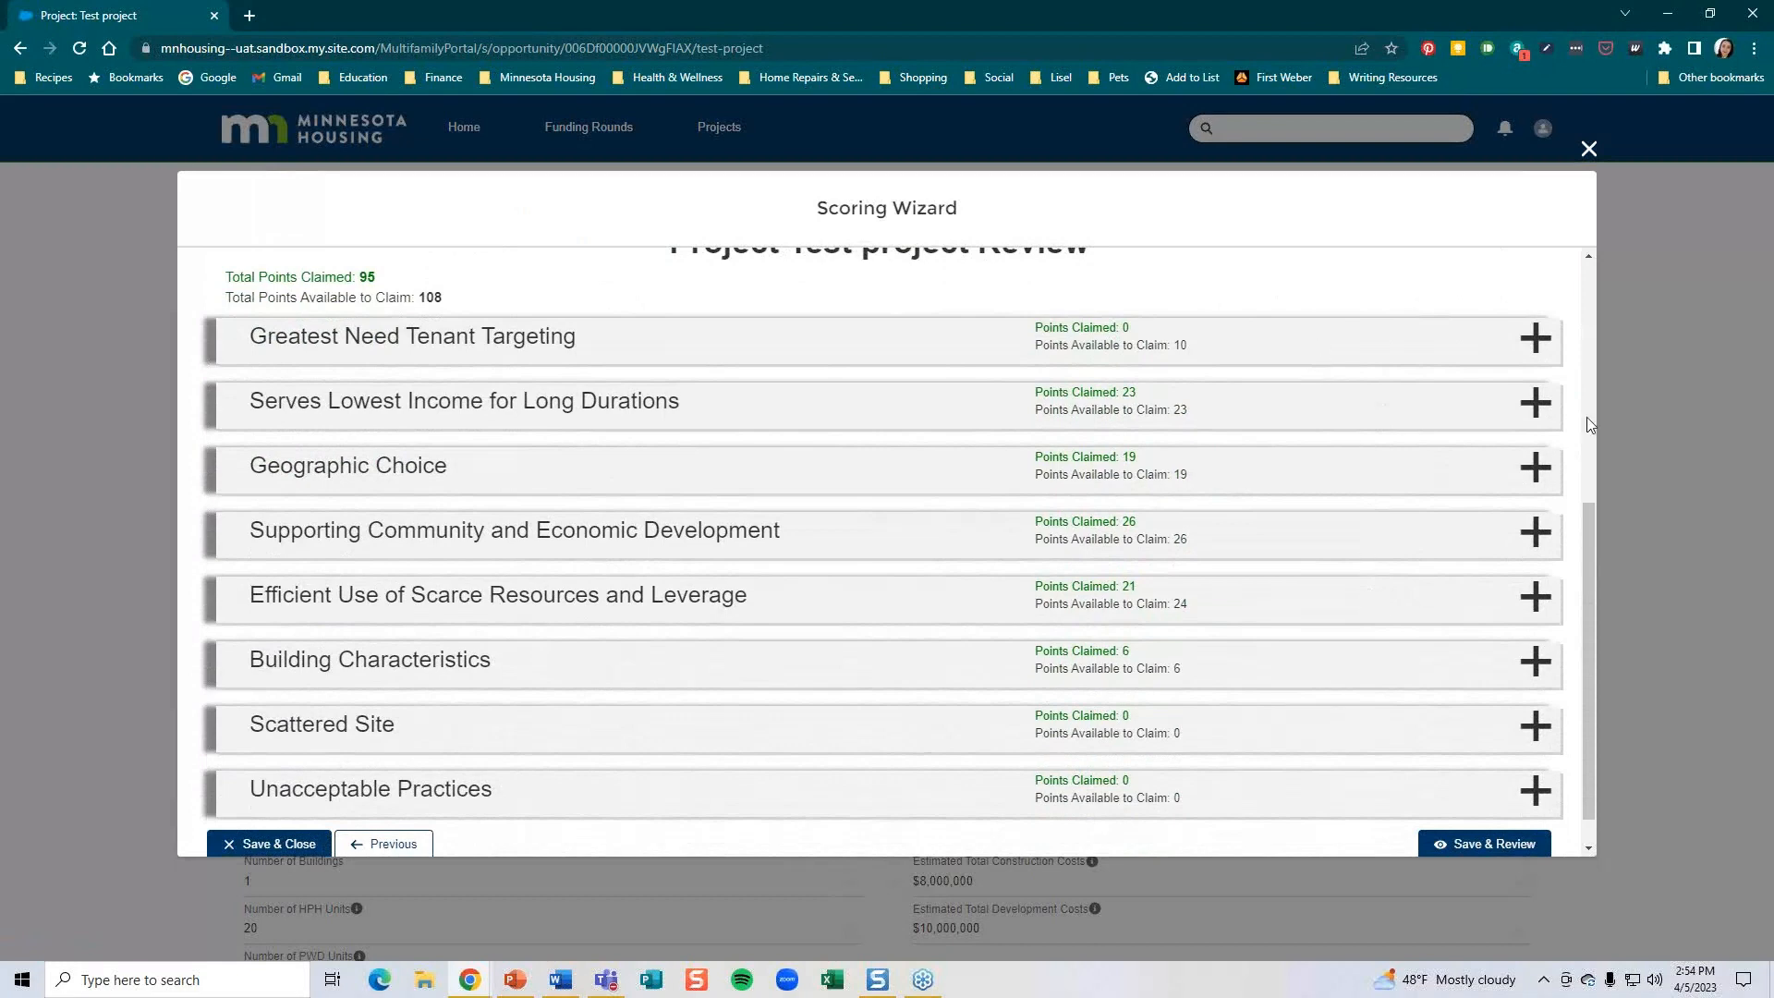
pyautogui.click(1542, 406)
pyautogui.scroll(-5, 1526, 578)
pyautogui.scroll(-2, 1529, 578)
pyautogui.scroll(-2, 1520, 616)
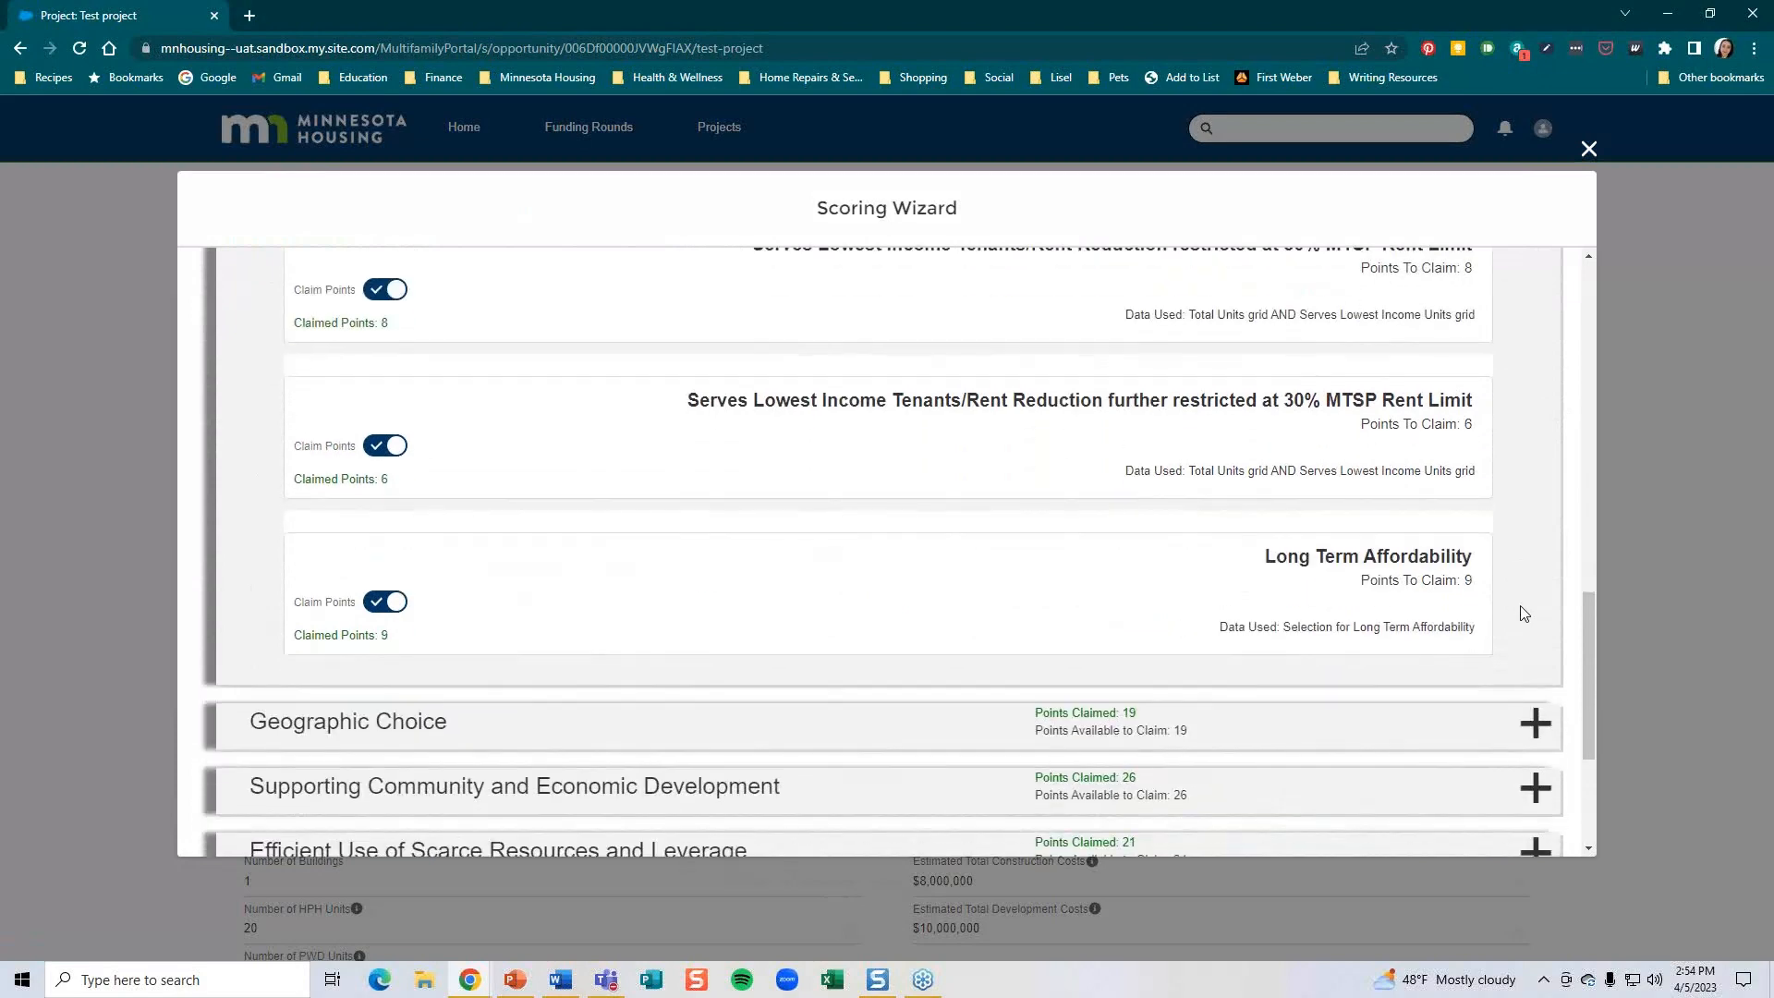
pyautogui.scroll(-3, 1523, 613)
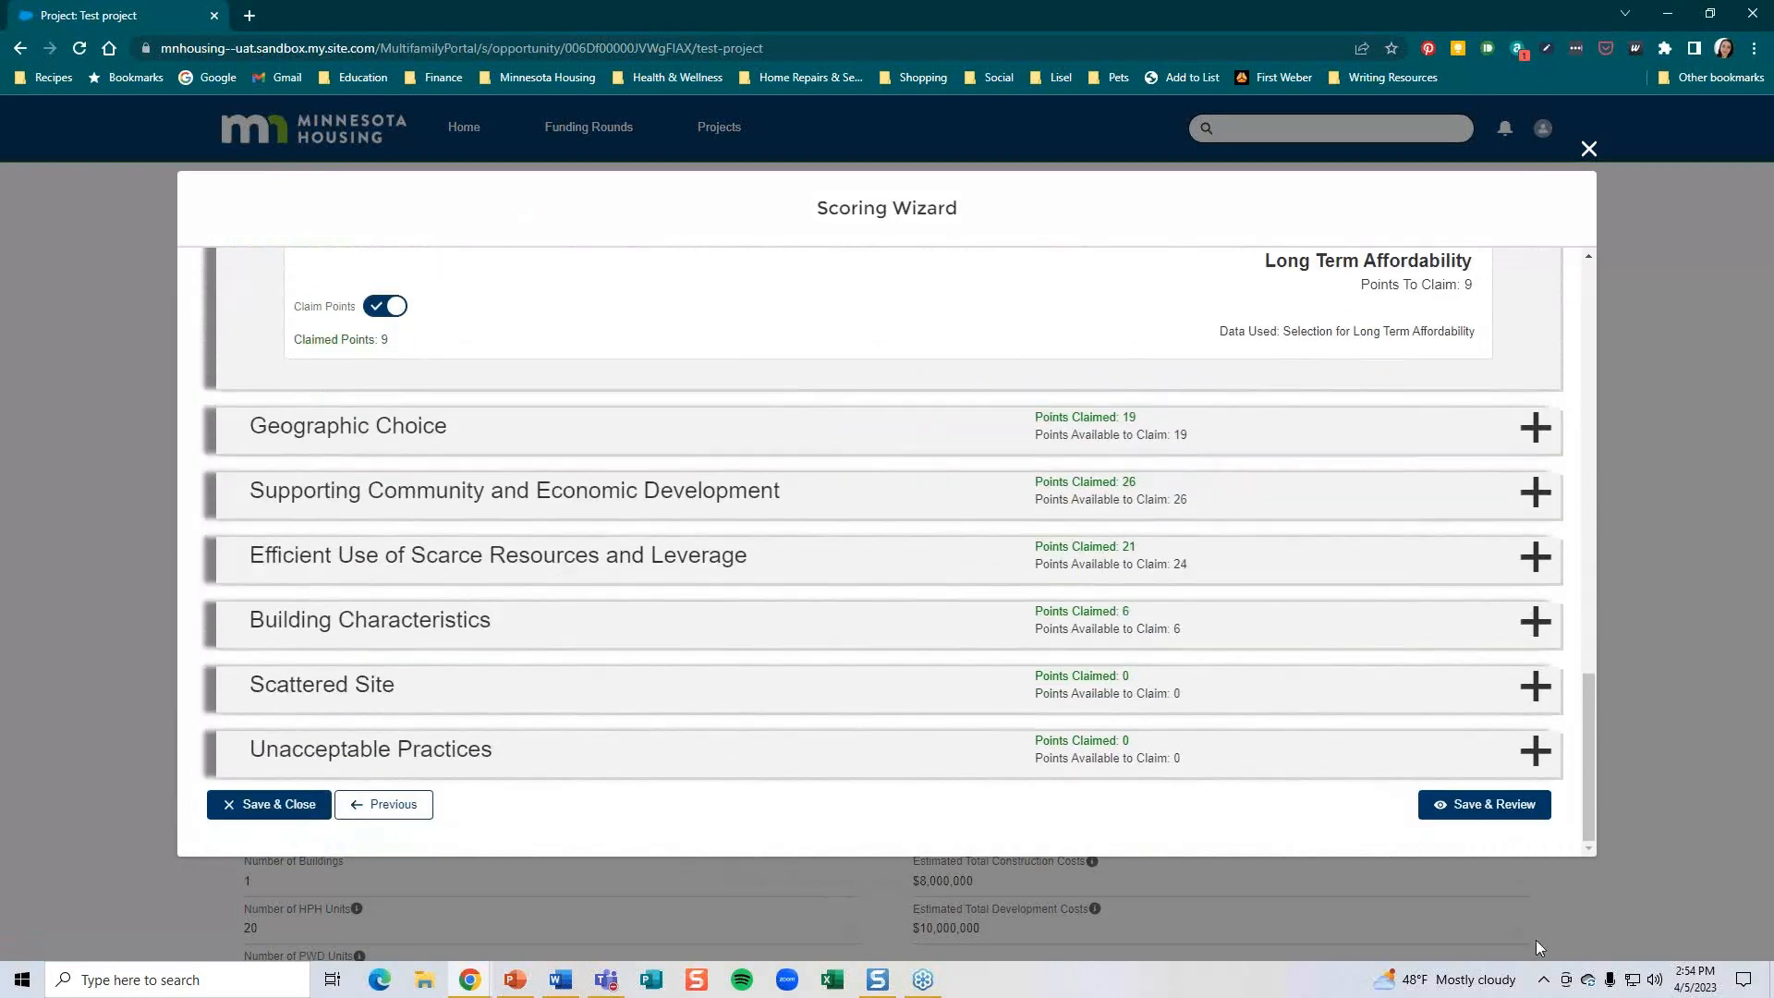
# Save the claimed points and review the Scoring Summary Report from the Points Summary through the Building Characteristics answers.
pyautogui.click(1513, 809)
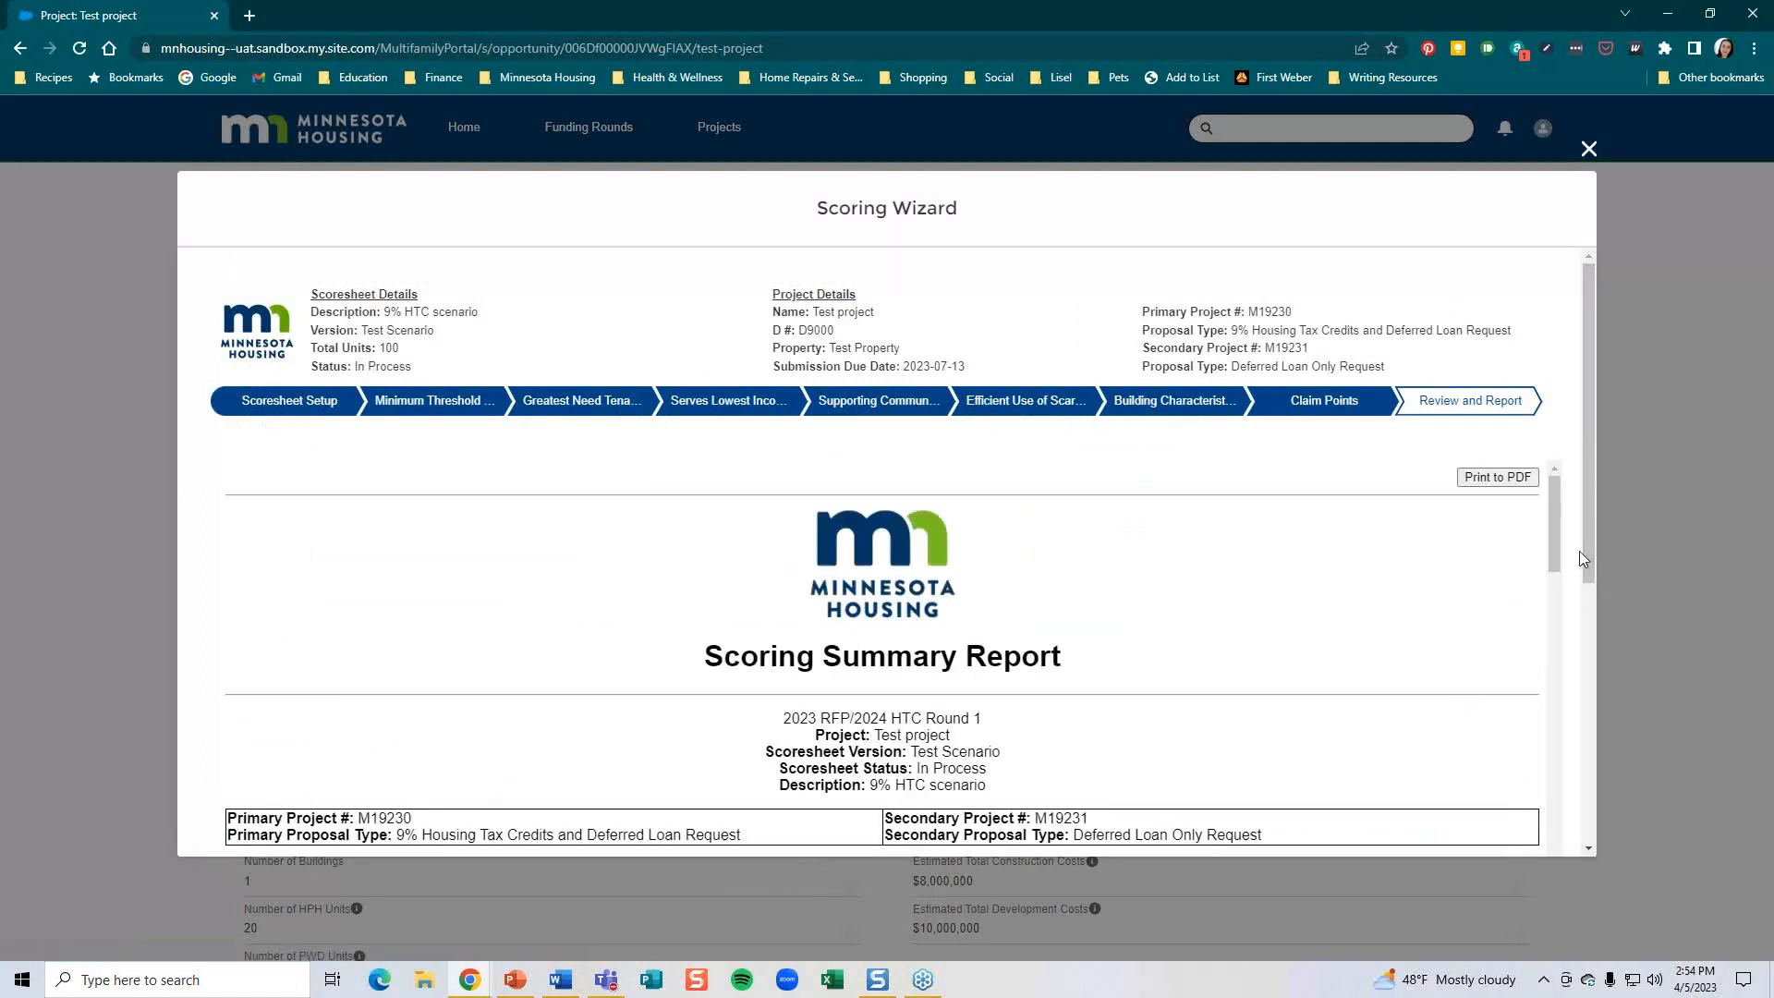
pyautogui.moveTo(1585, 543); pyautogui.dragTo(1600, 576)
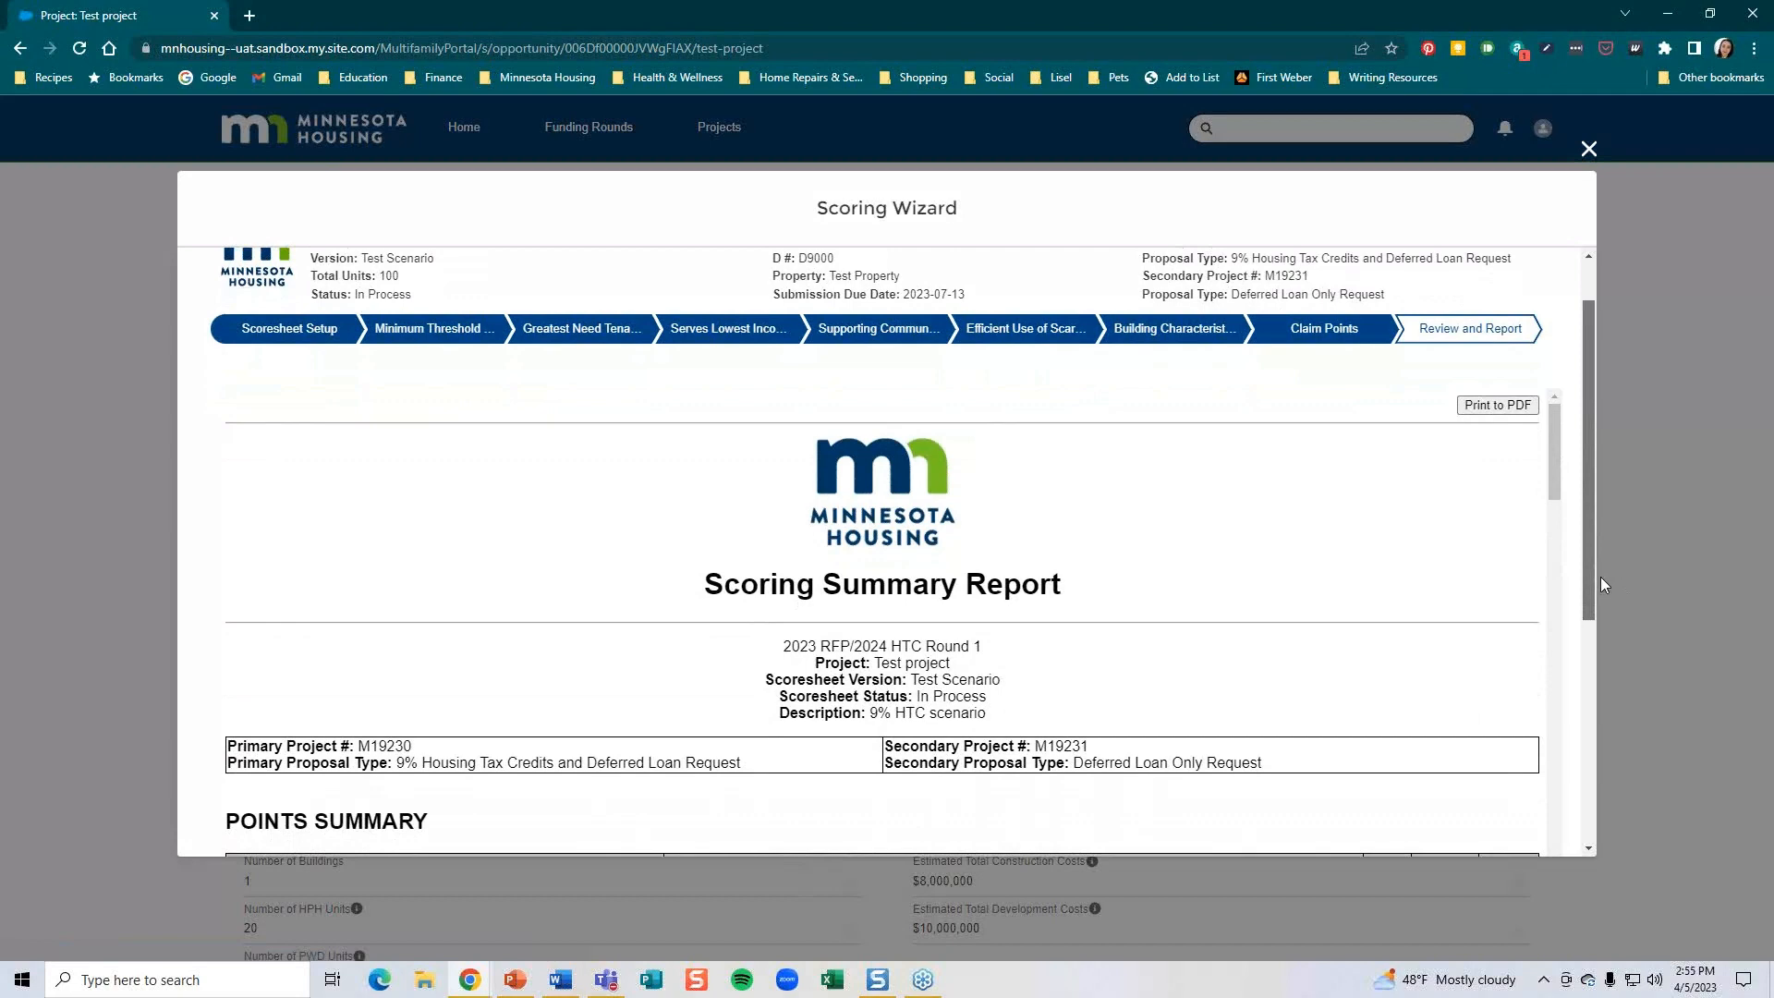
pyautogui.moveTo(1600, 577); pyautogui.dragTo(1621, 618)
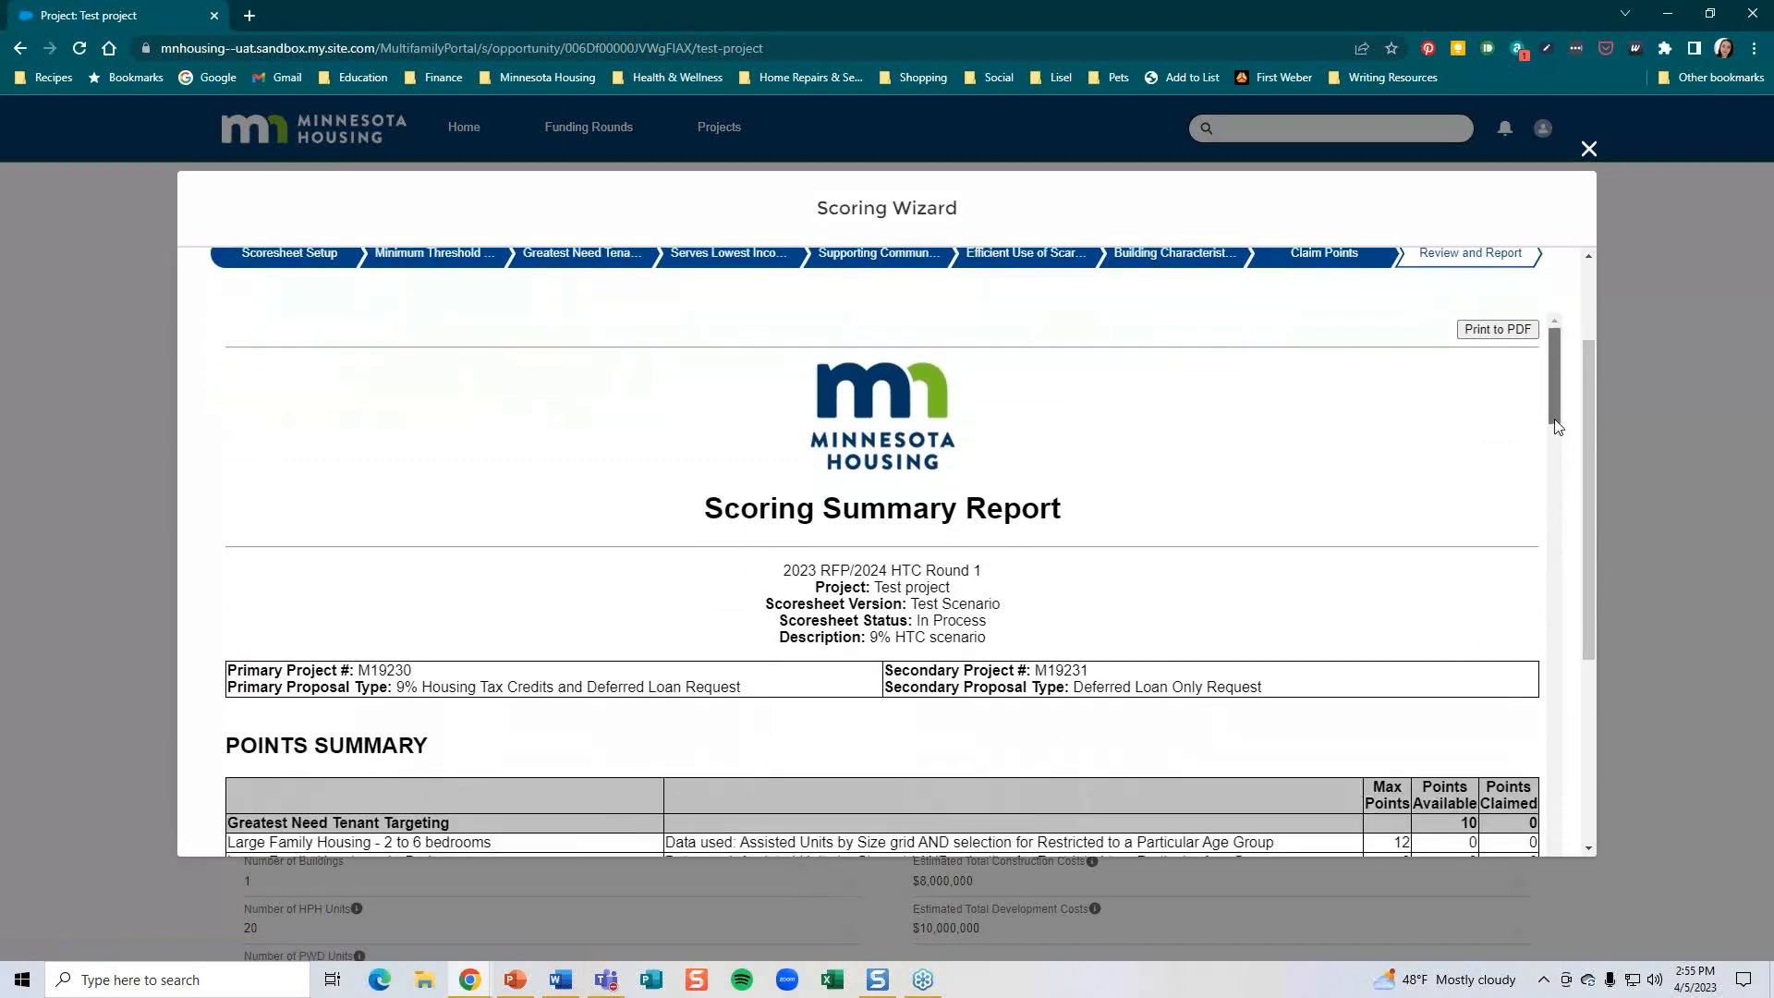
pyautogui.moveTo(1554, 410); pyautogui.dragTo(1577, 464)
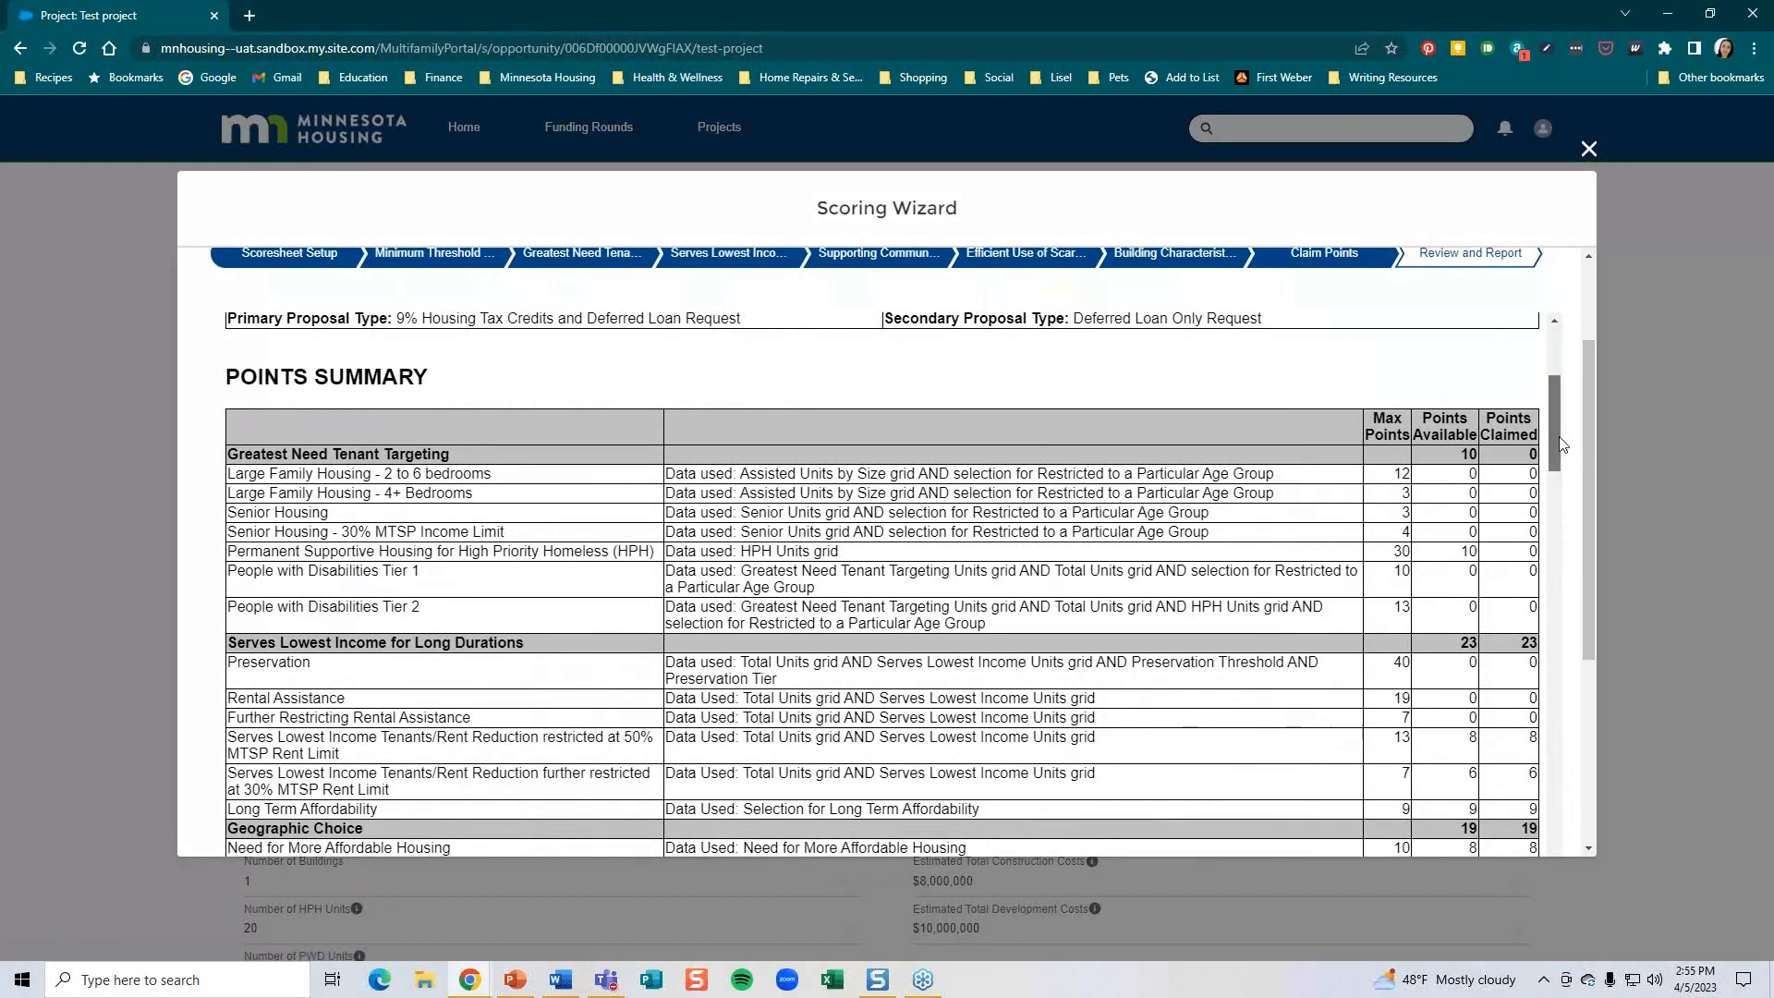
pyautogui.moveTo(1559, 444); pyautogui.dragTo(1561, 529)
pyautogui.moveTo(1560, 536); pyautogui.dragTo(1559, 844)
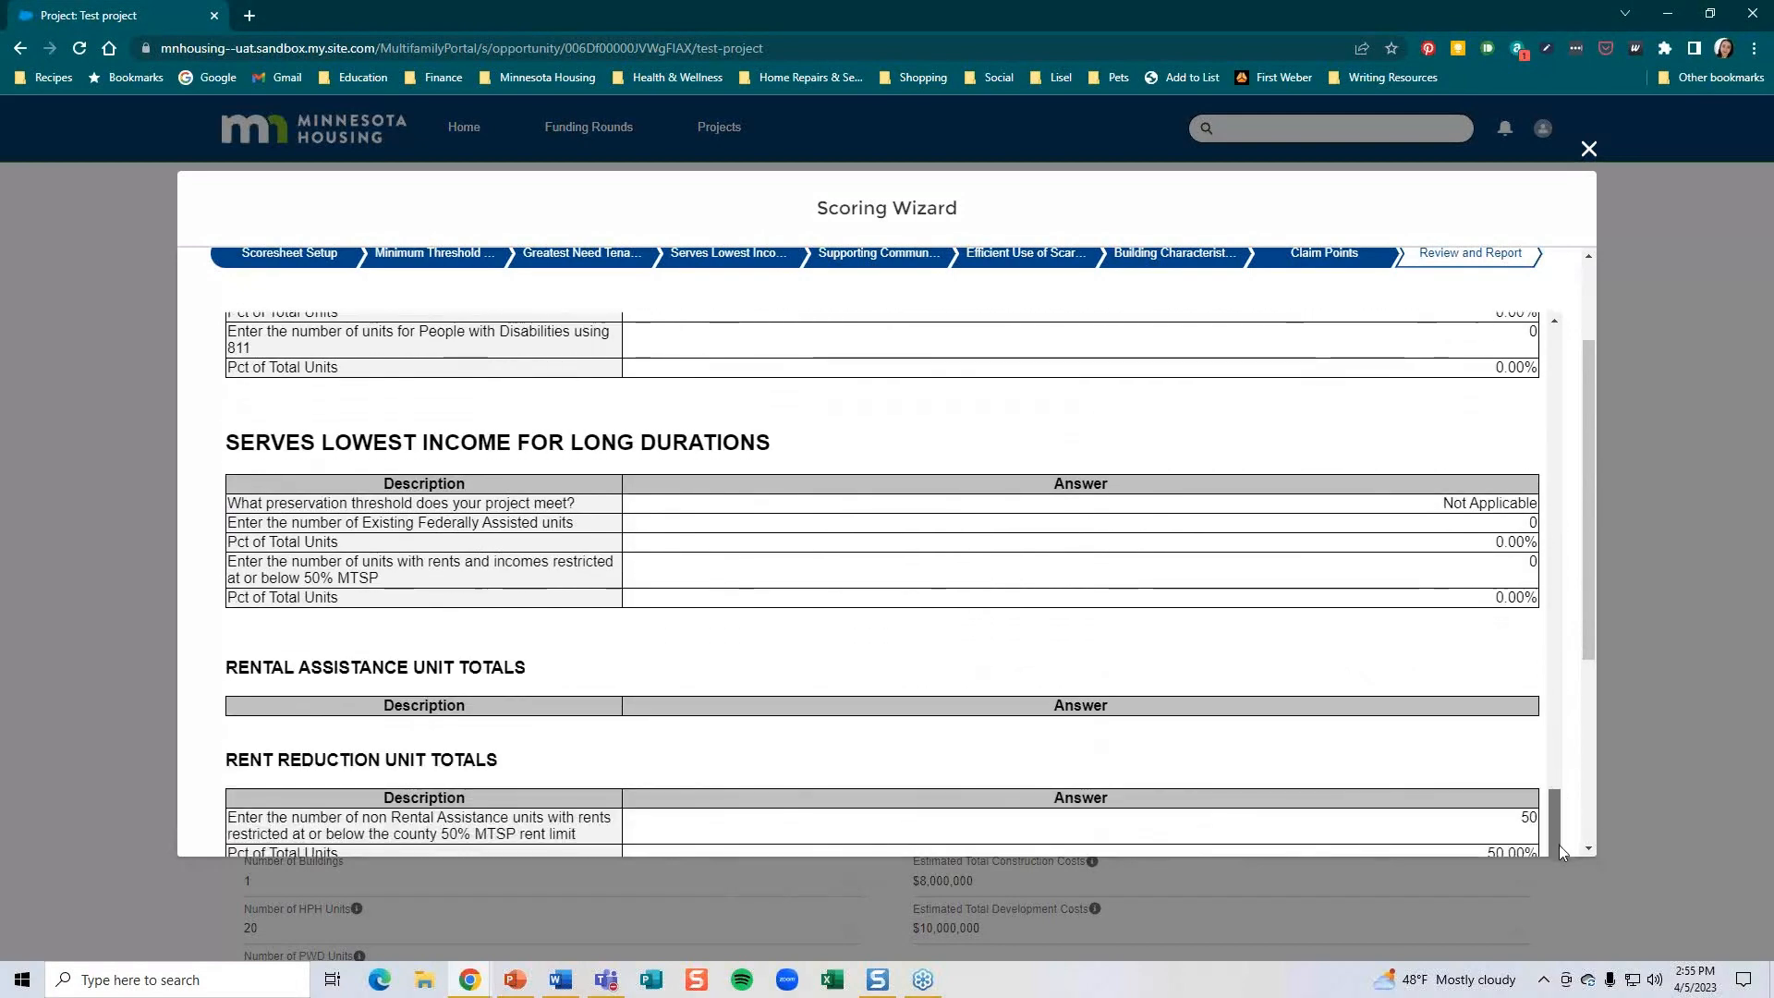
pyautogui.moveTo(1587, 629); pyautogui.dragTo(1587, 828)
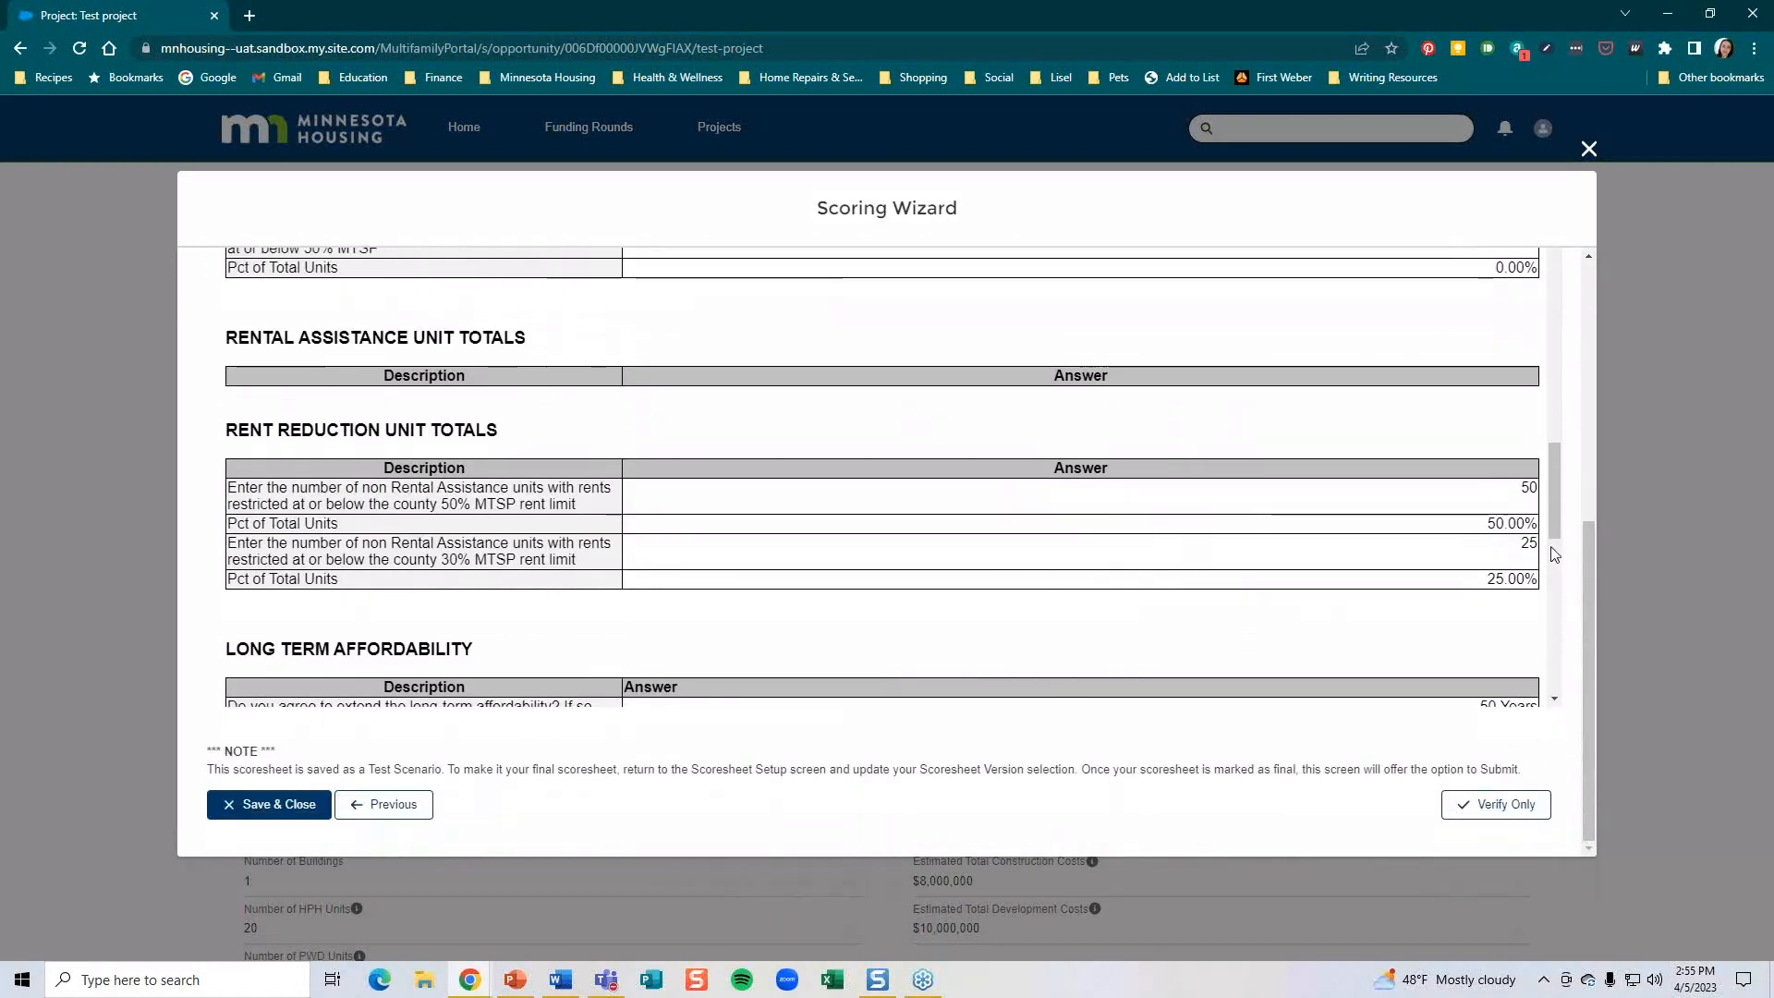
pyautogui.moveTo(1552, 530); pyautogui.dragTo(1554, 683)
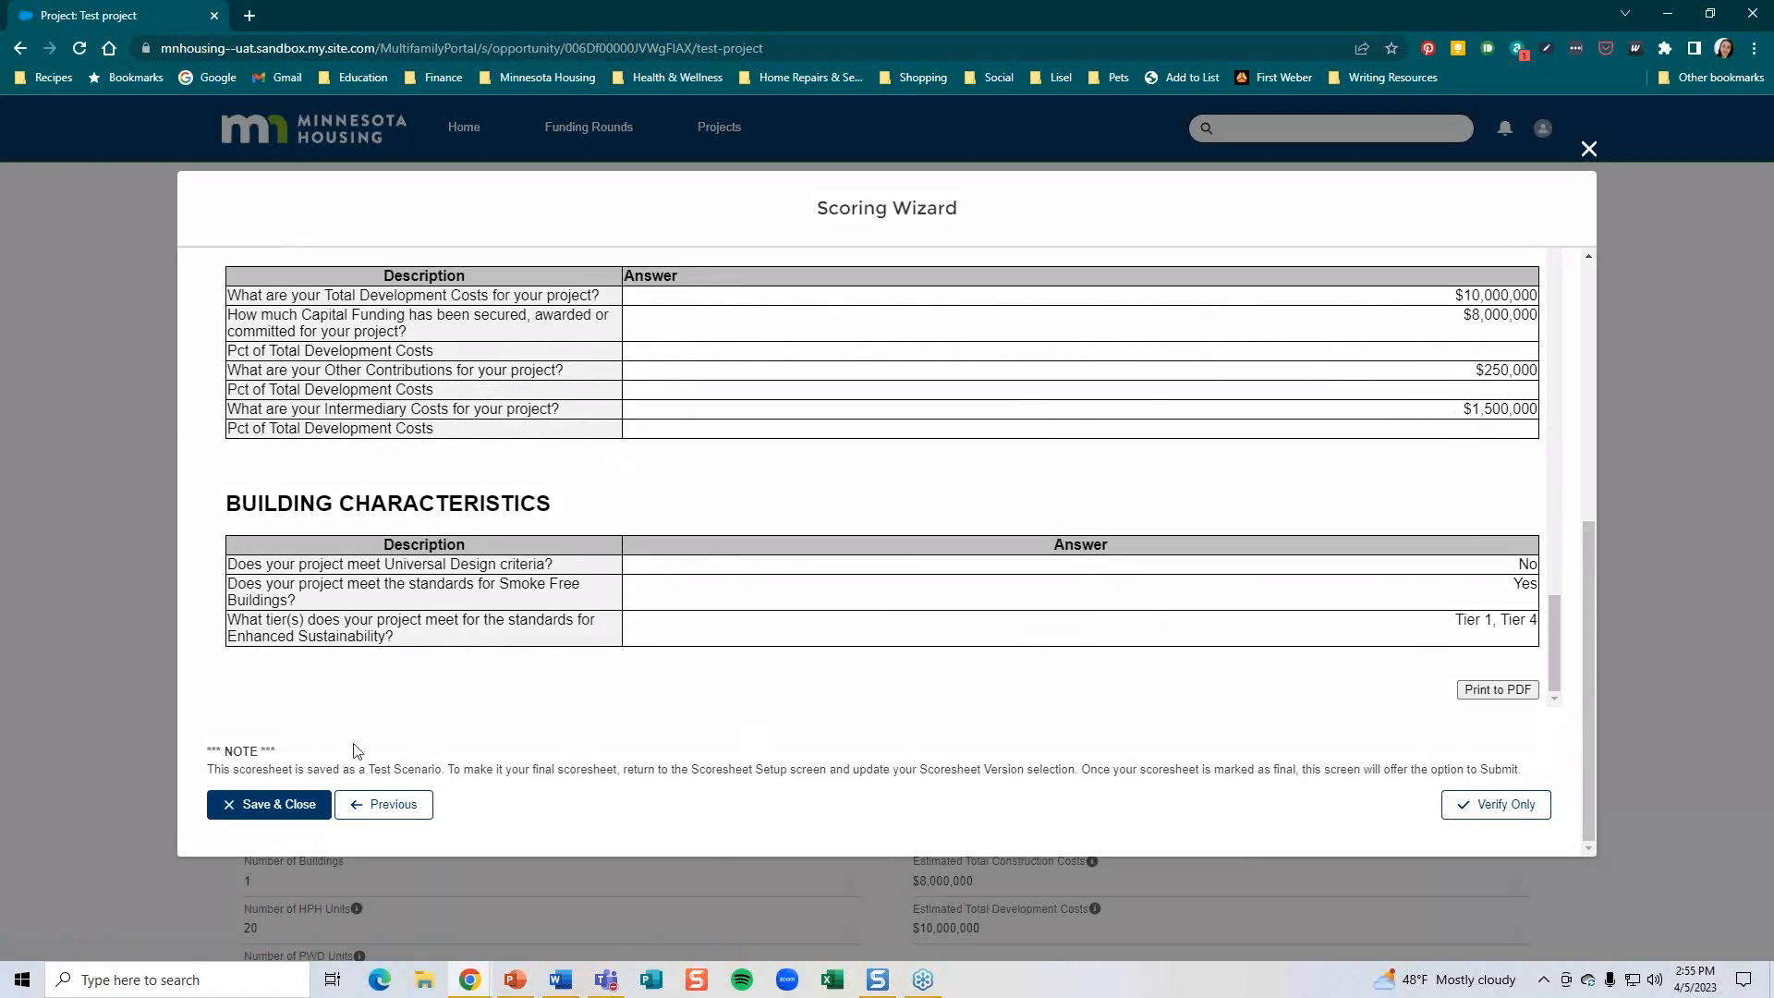
# Read the note on making the Test Scenario the final scoresheet, and return to the wizard's section navigation.
pyautogui.moveTo(207, 769); pyautogui.dragTo(547, 769)
pyautogui.click(581, 805)
pyautogui.moveTo(1591, 767); pyautogui.dragTo(1604, 457)
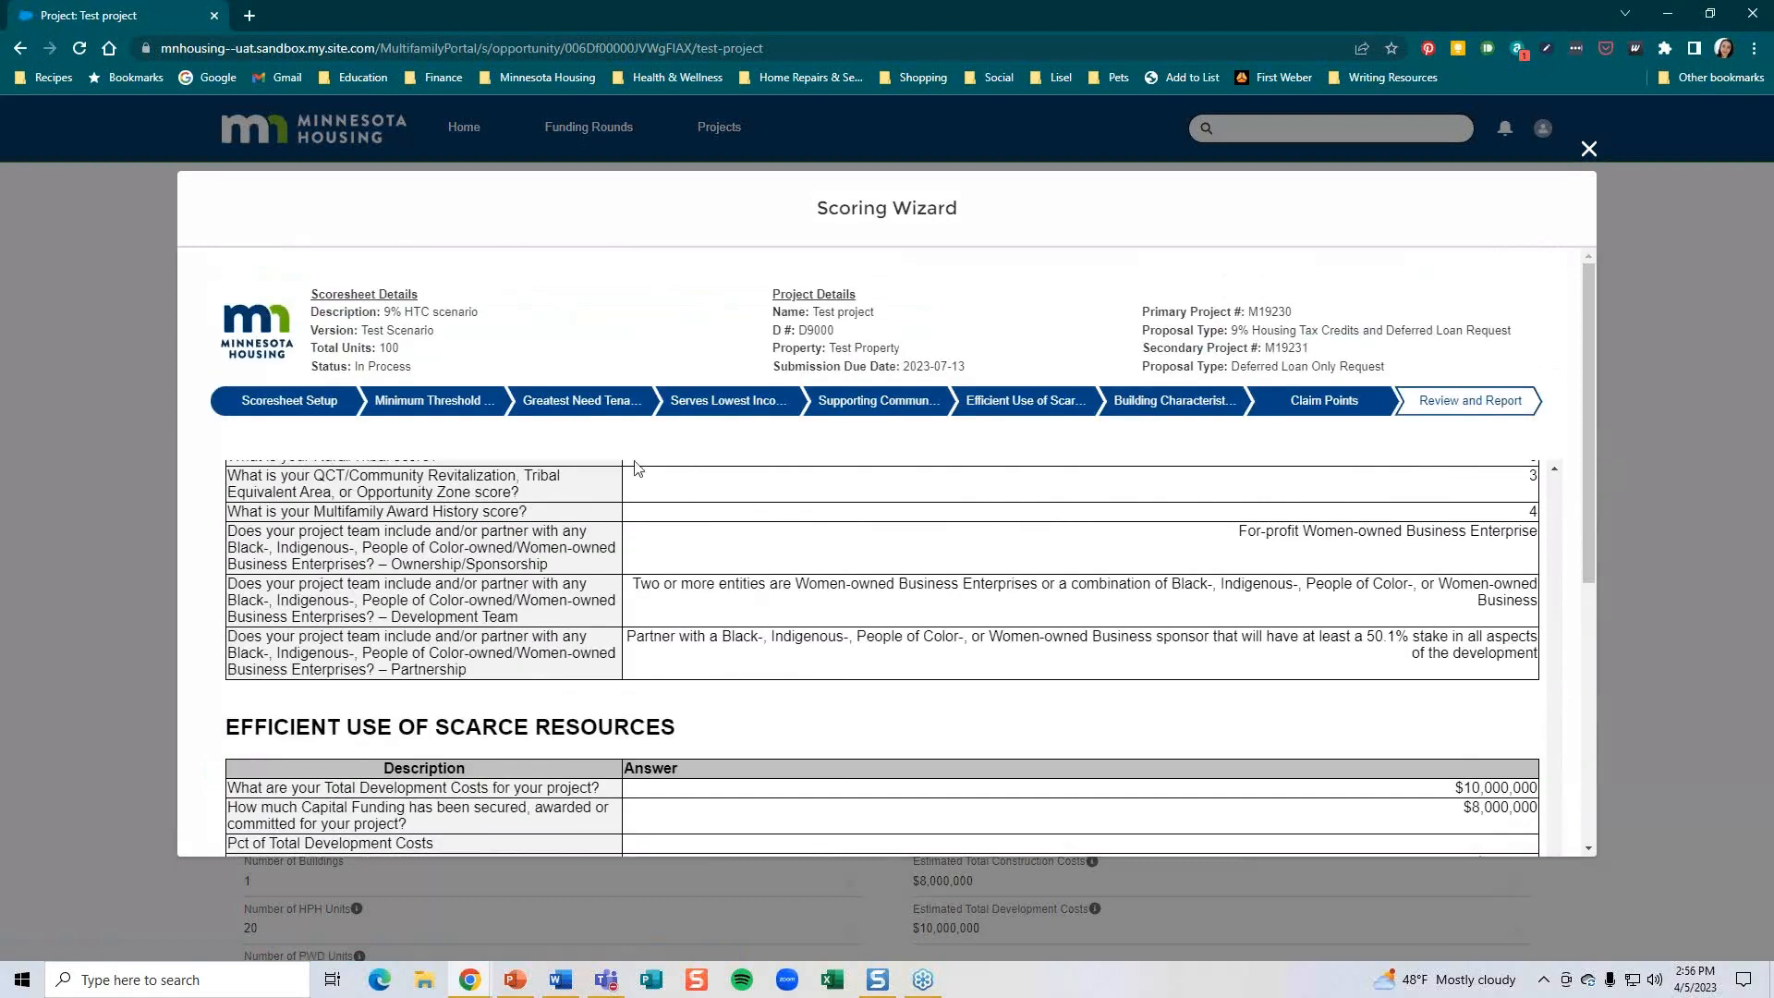
# Change the scoresheet version of the 9% HTC scenario to Final Version in the Scoresheet Setup section.
pyautogui.click(316, 407)
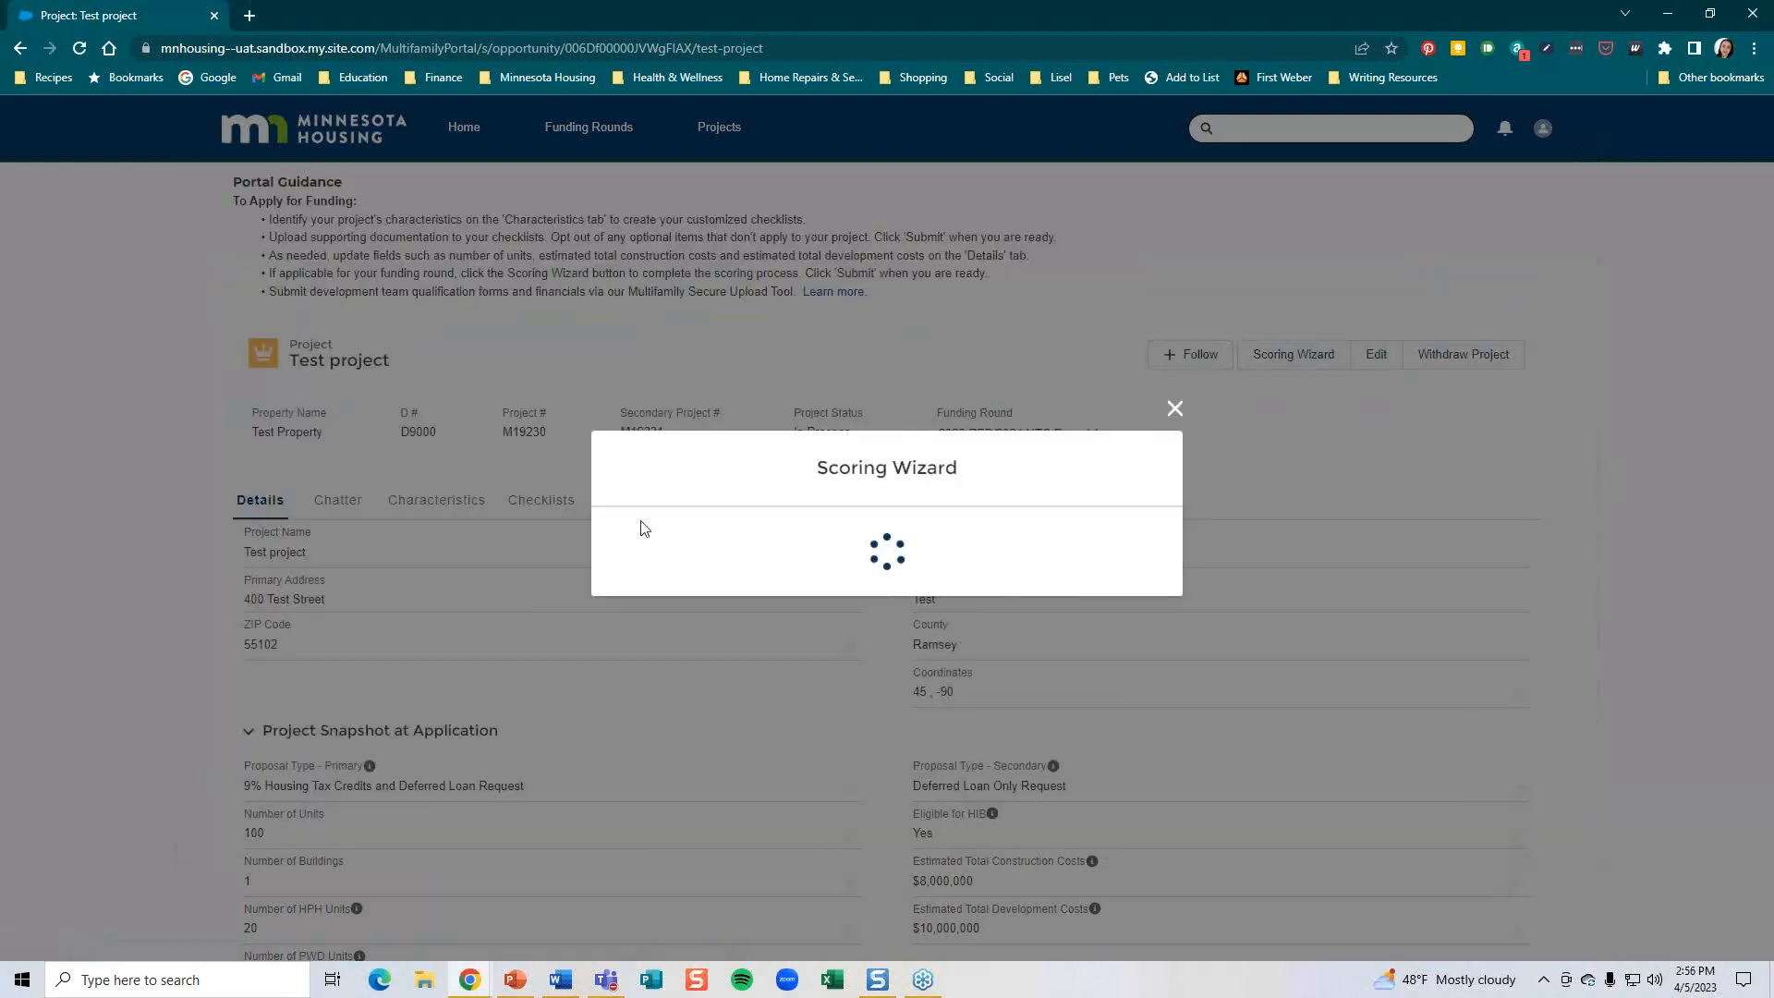
pyautogui.scroll(-1, 602, 546)
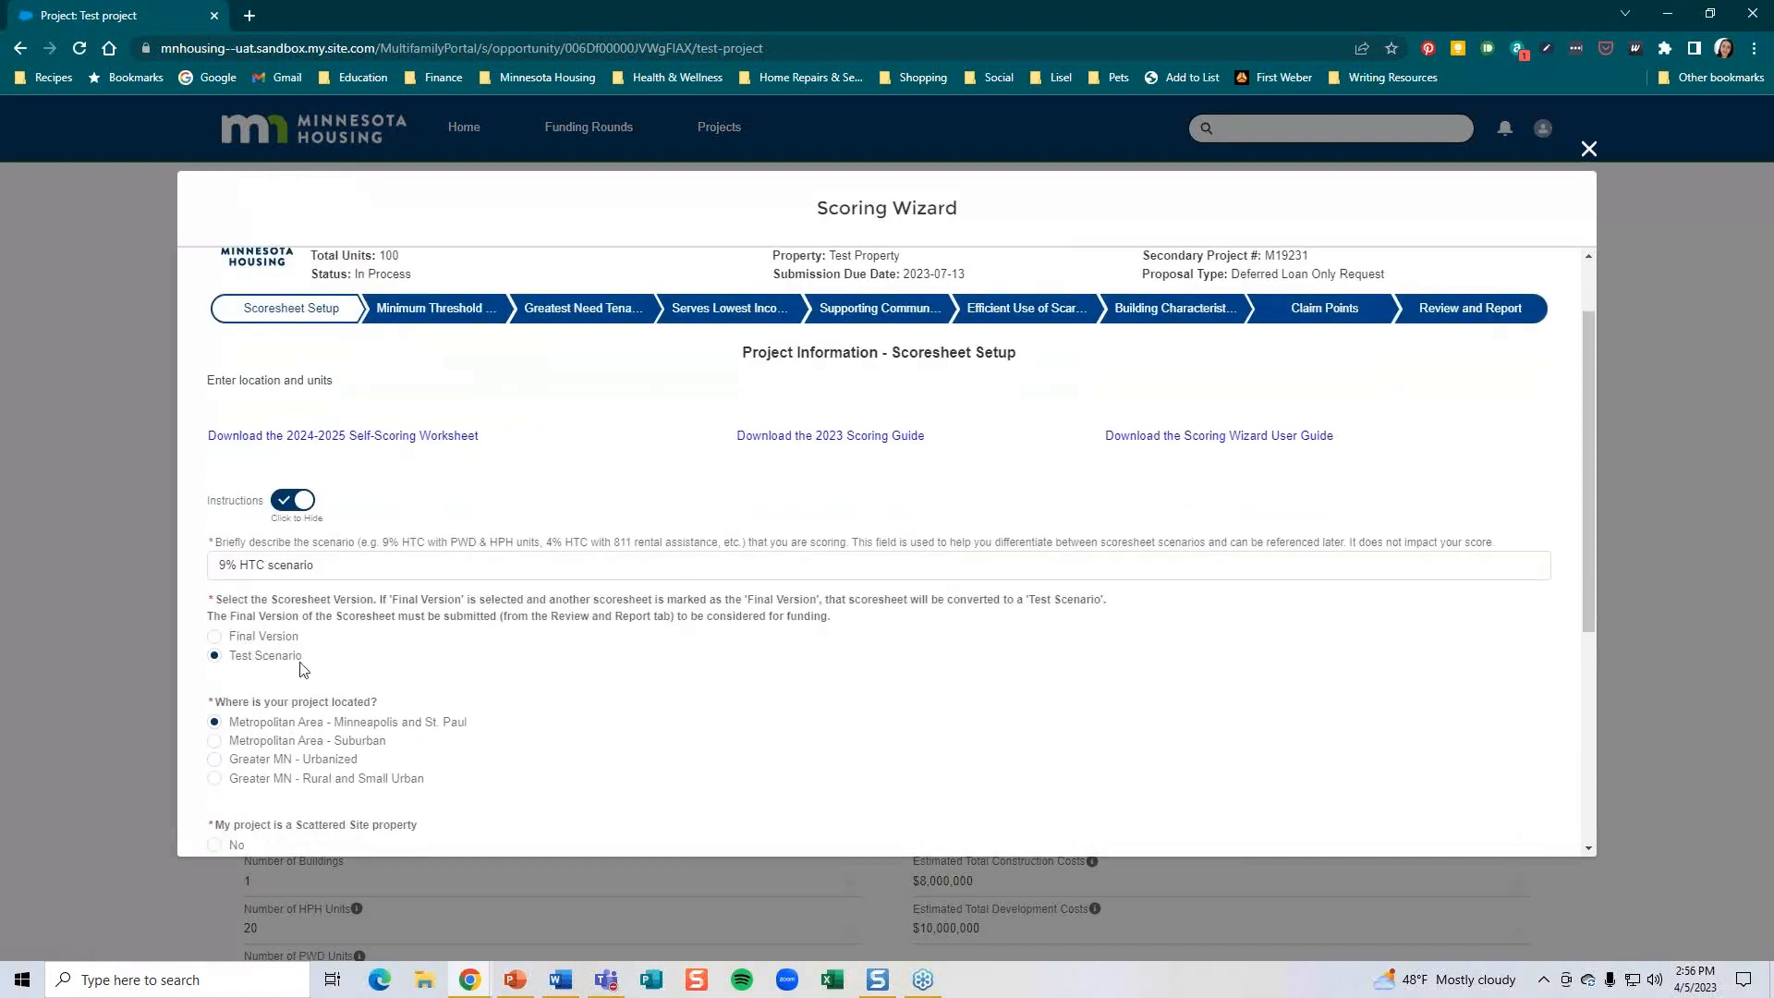
pyautogui.click(215, 638)
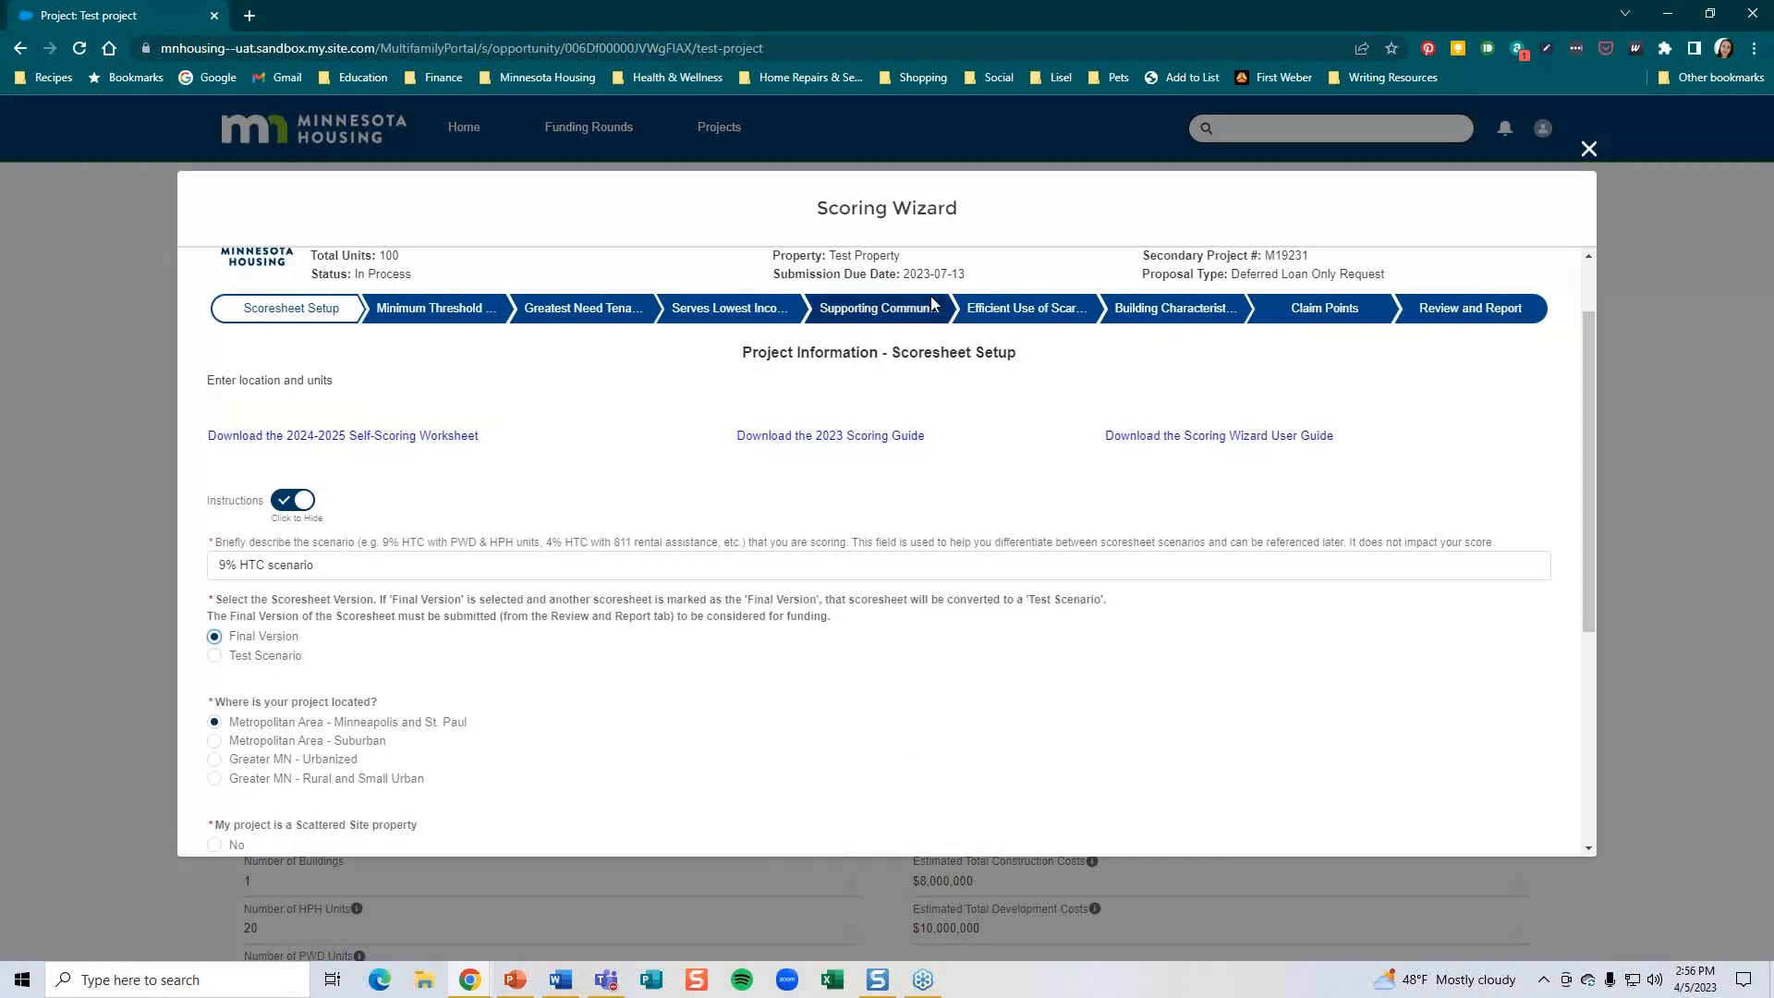
# Verify and submit the final scoresheet from Review and Report, confirm the submission, and finish the wizard.
pyautogui.click(1454, 316)
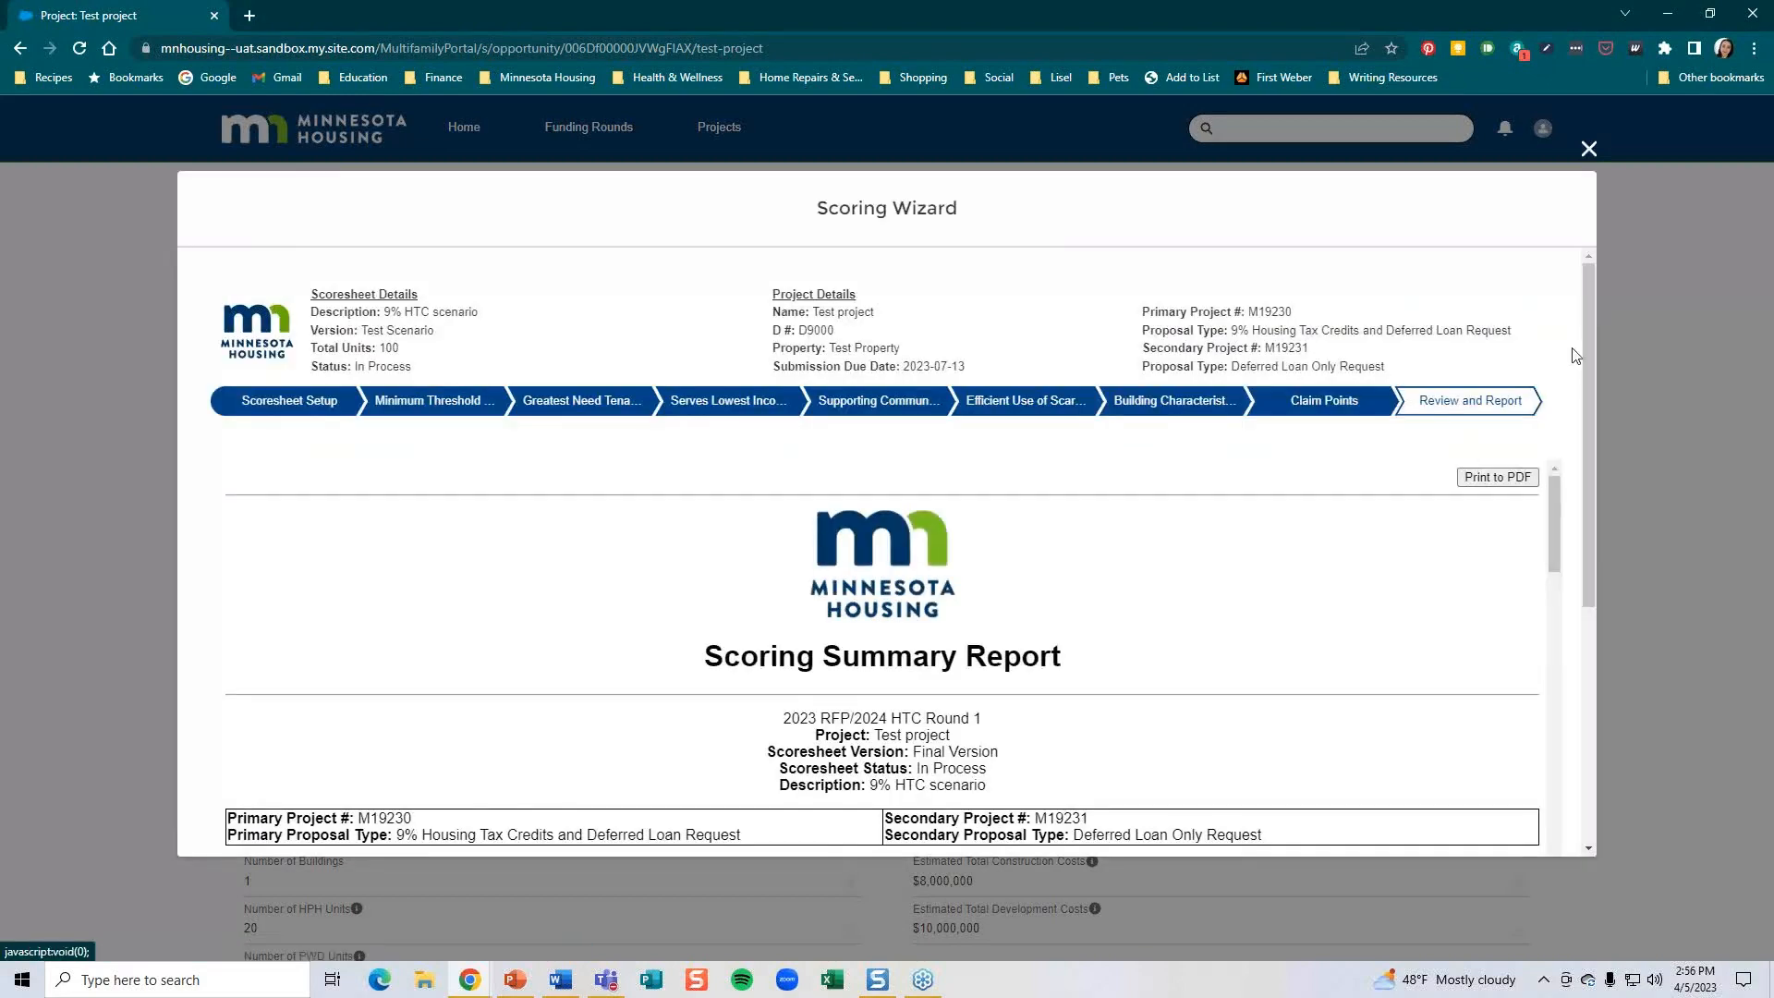
pyautogui.moveTo(1589, 325); pyautogui.dragTo(1613, 569)
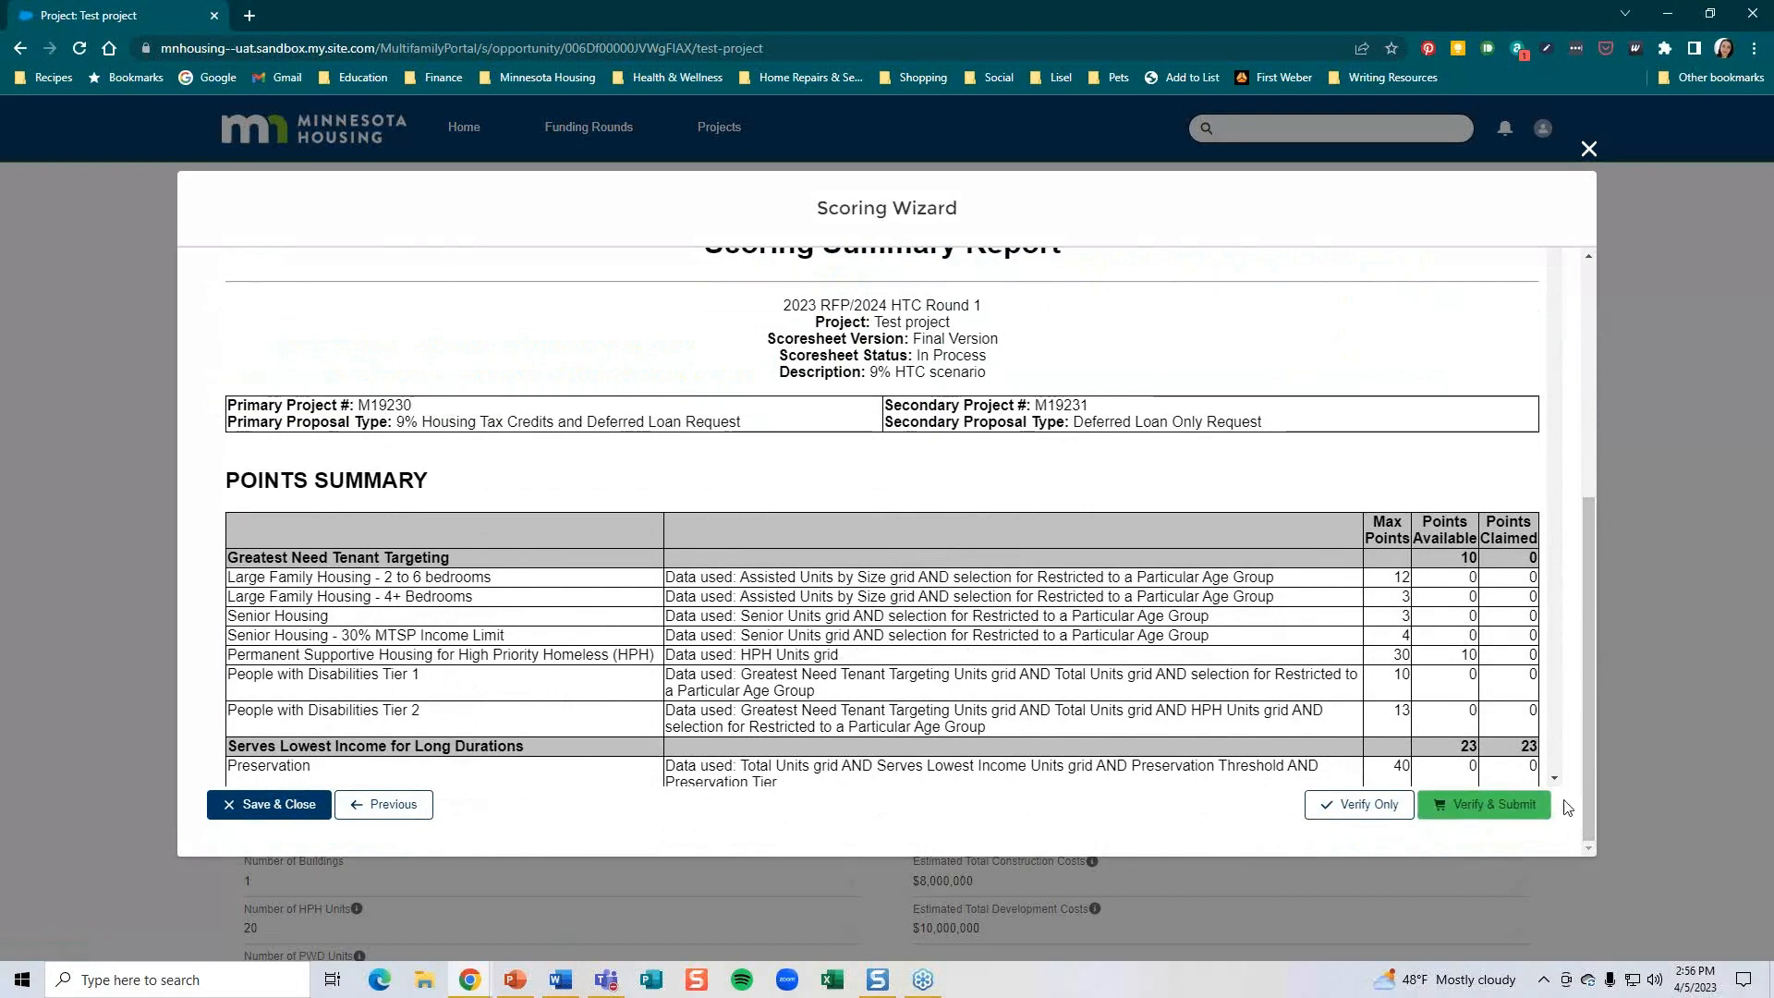
pyautogui.click(1498, 807)
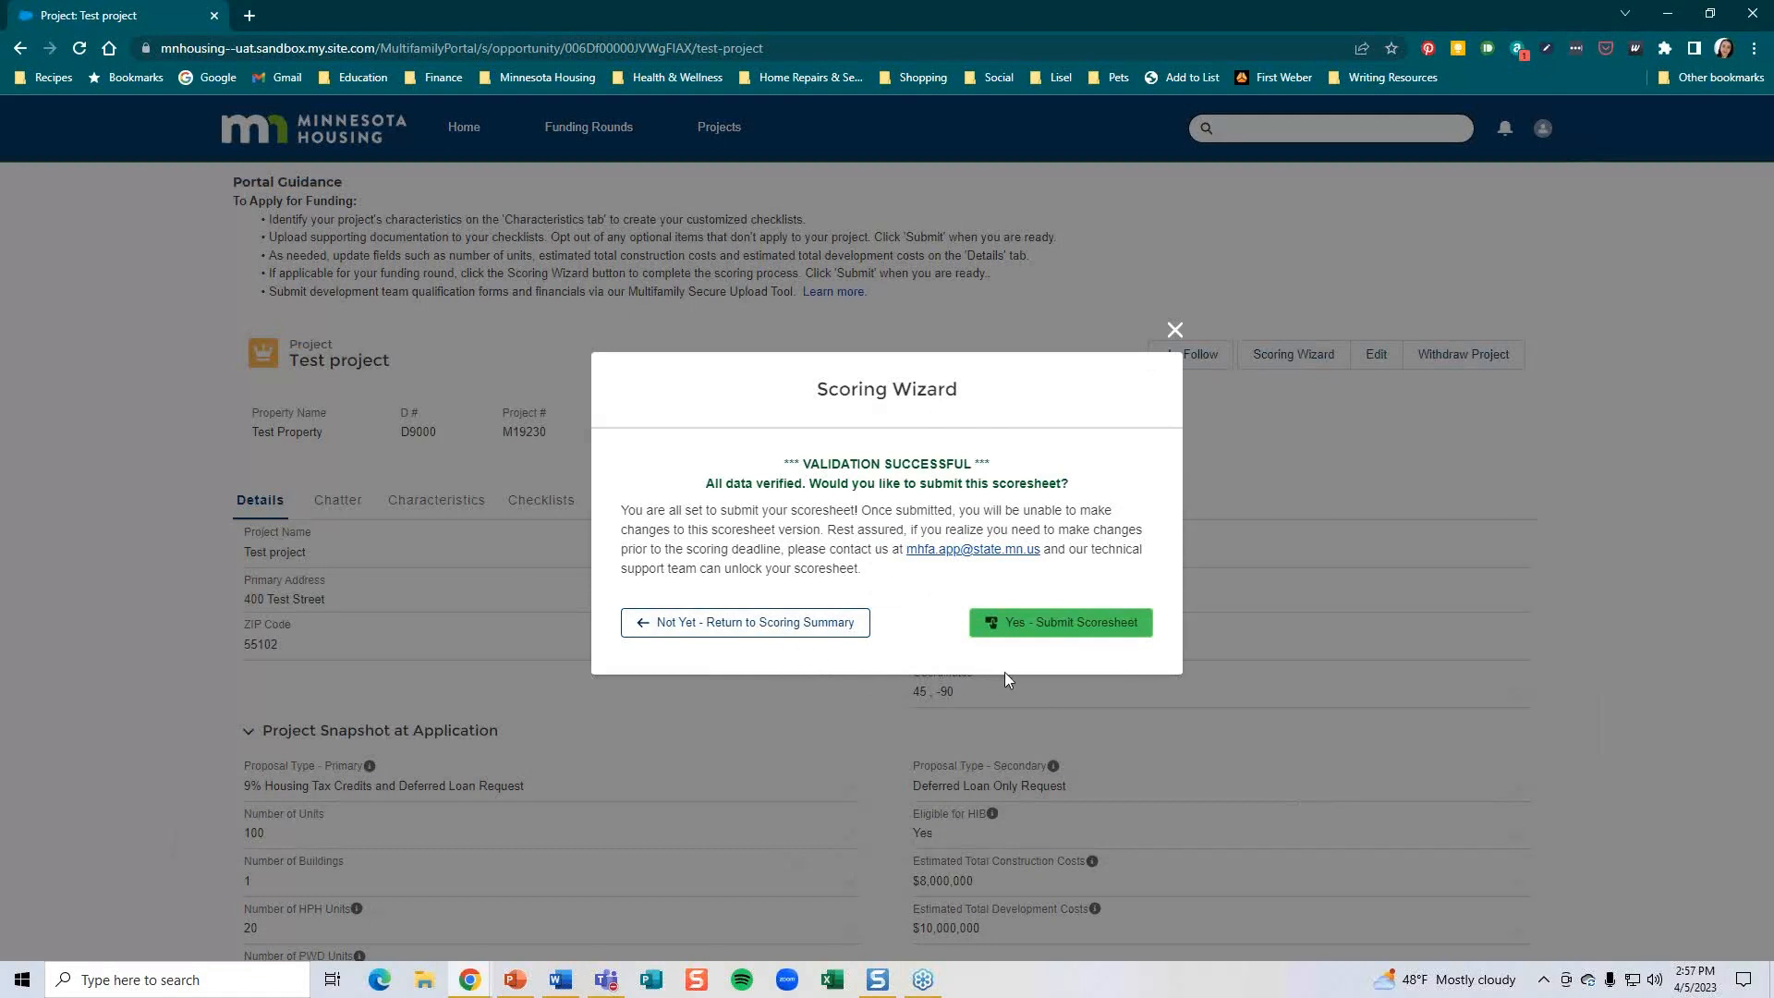
pyautogui.click(1114, 631)
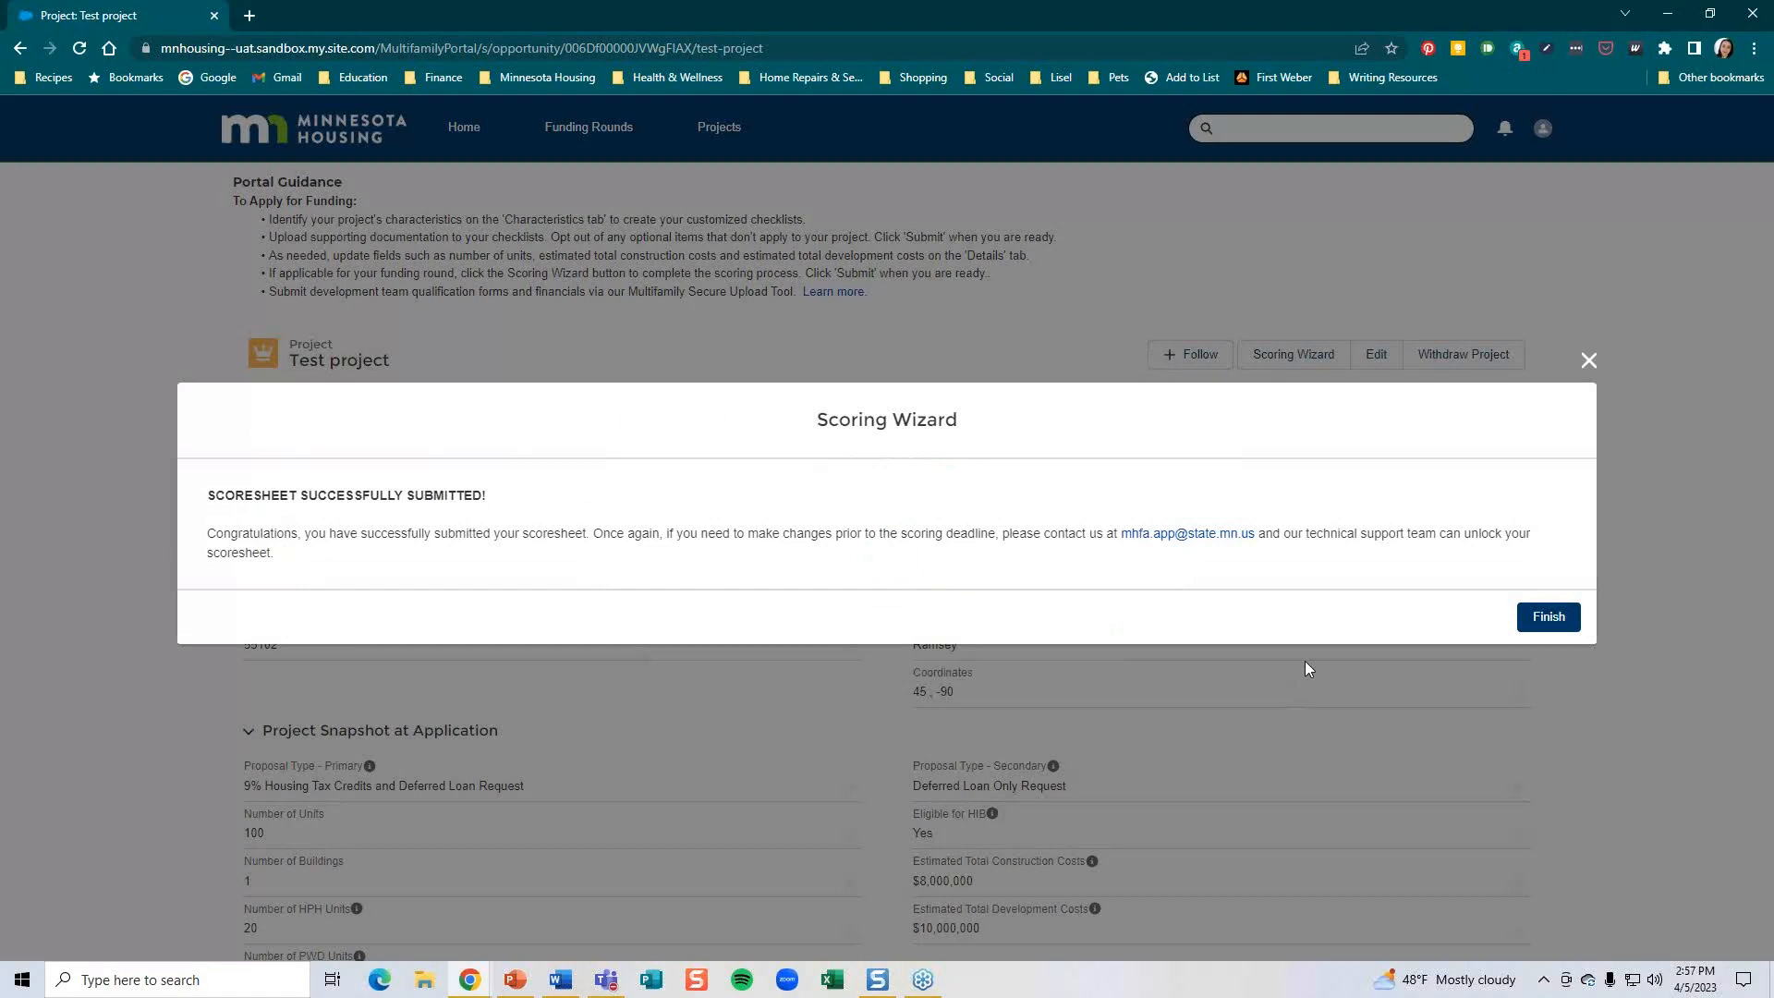
pyautogui.click(1565, 620)
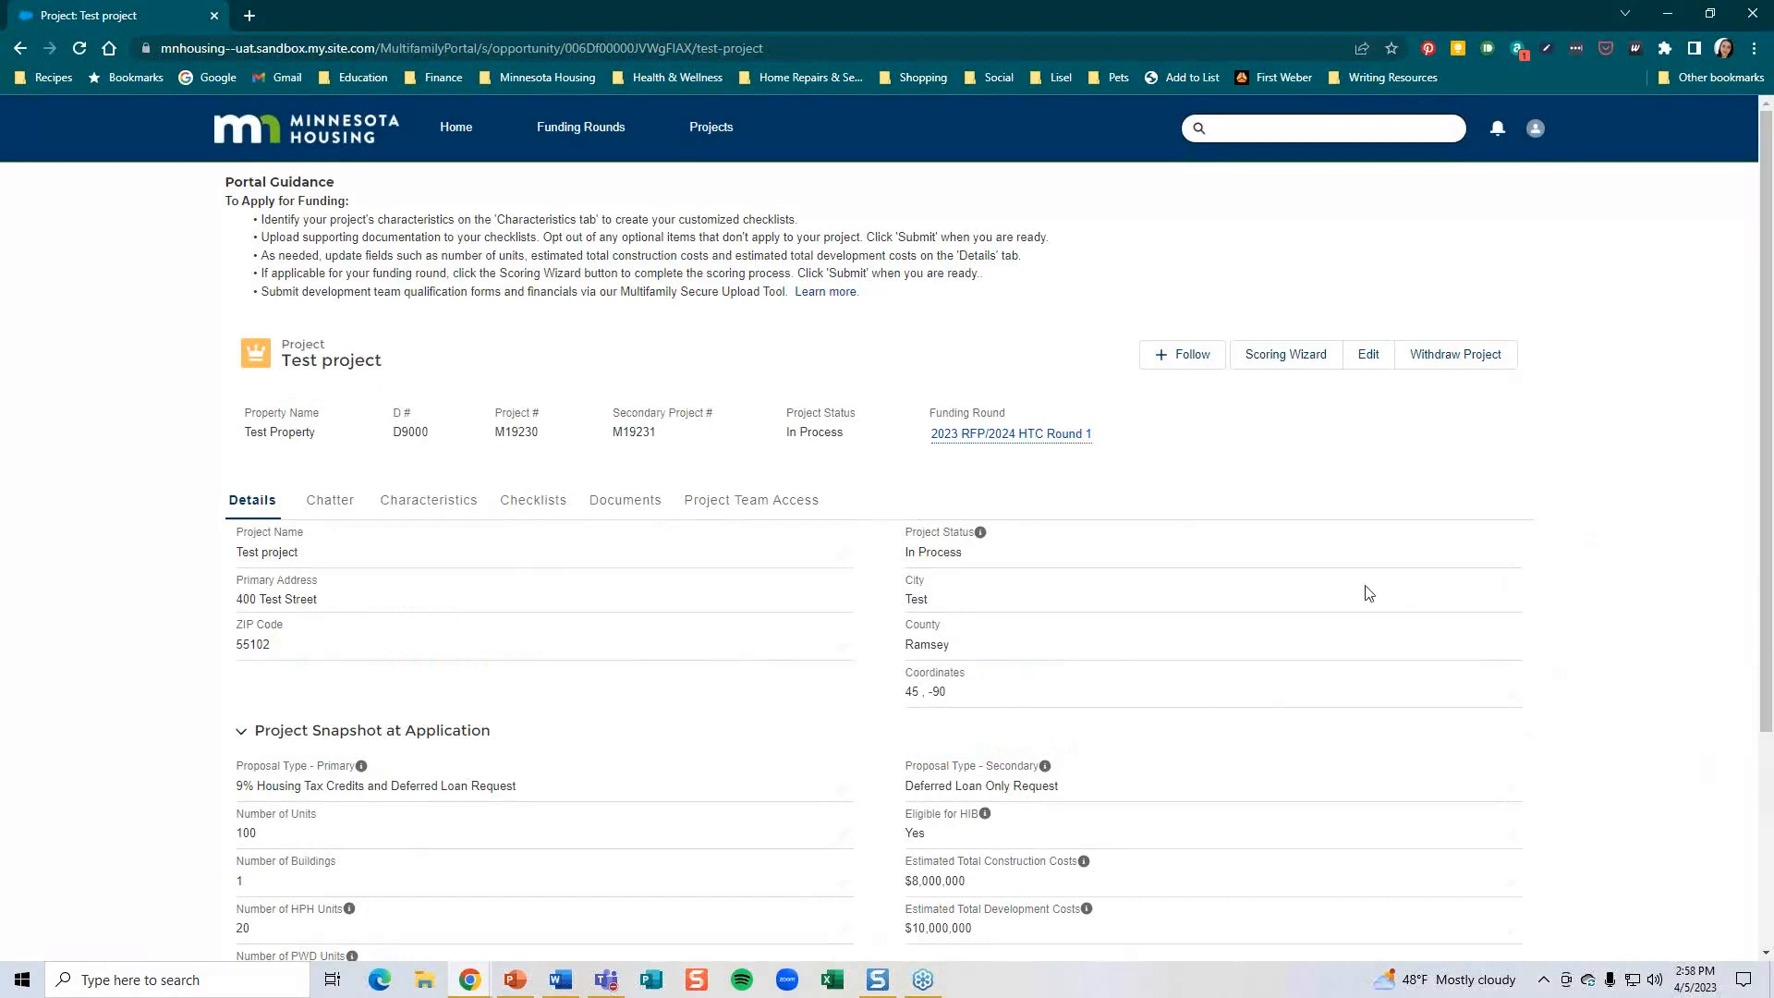
# Reopen the Scoring Wizard, open the submitted 9% HTC scenario scoresheet to view its Scoring Summary Report, and save and close it.
pyautogui.click(1295, 358)
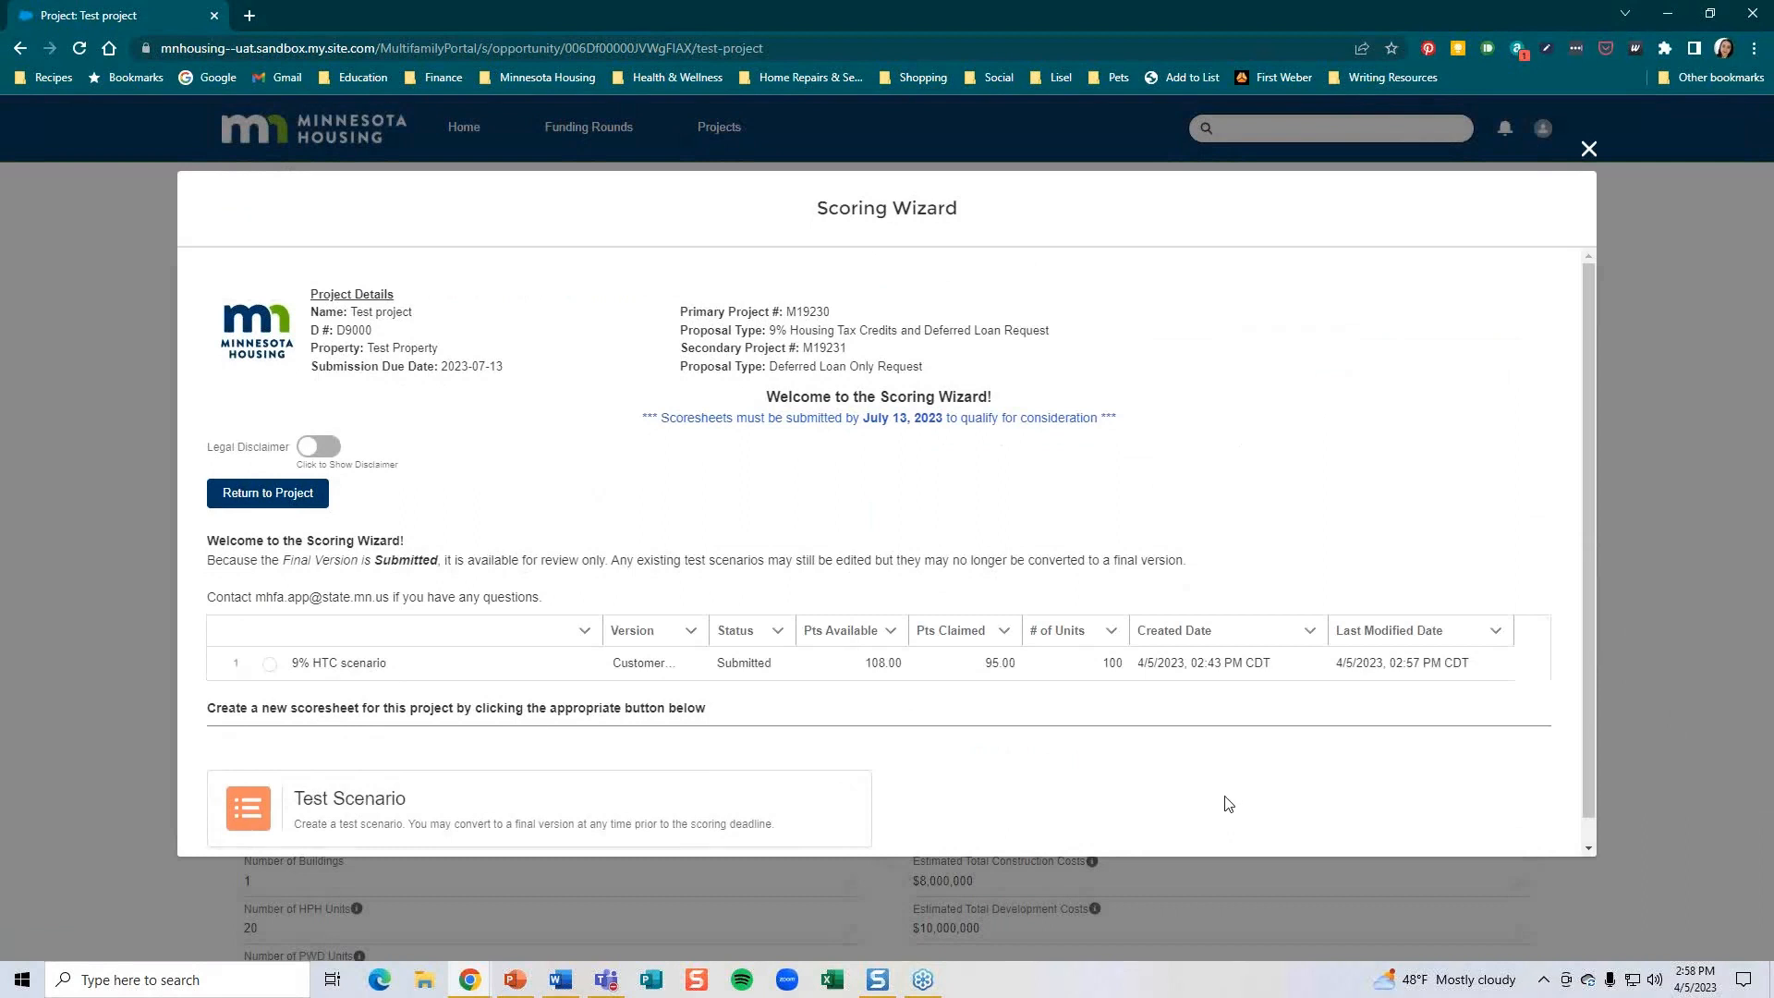
pyautogui.scroll(-1, 1228, 802)
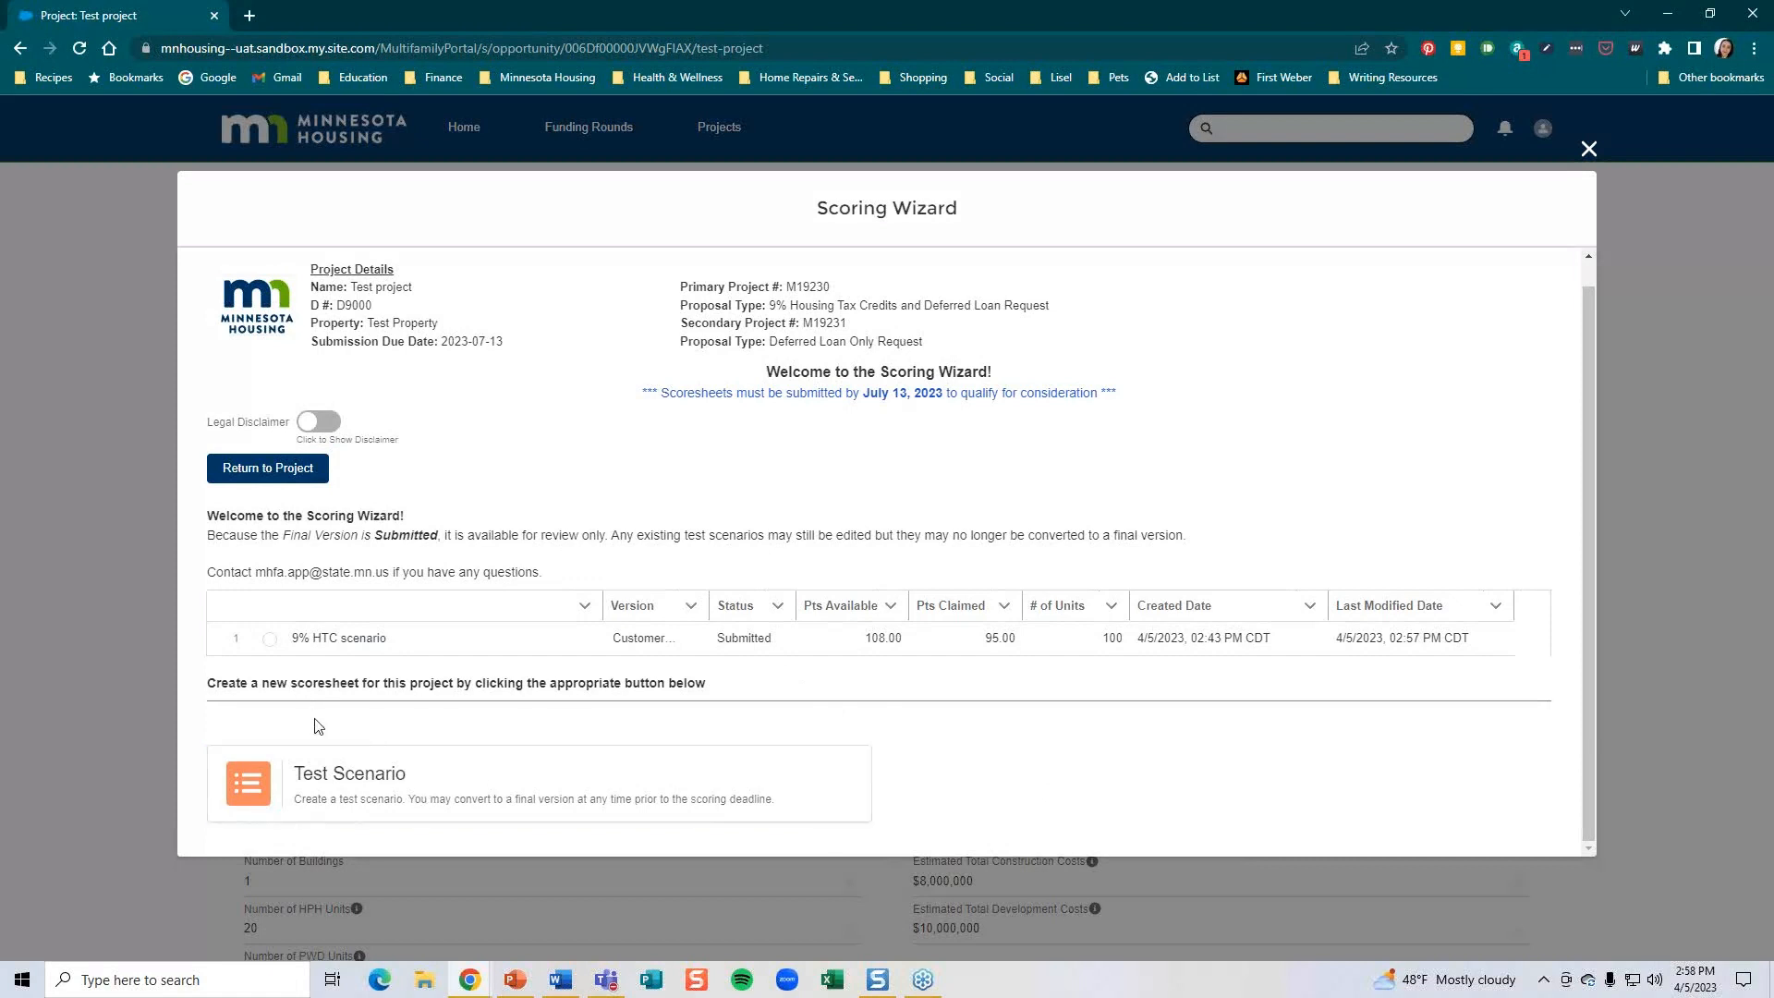
pyautogui.click(269, 639)
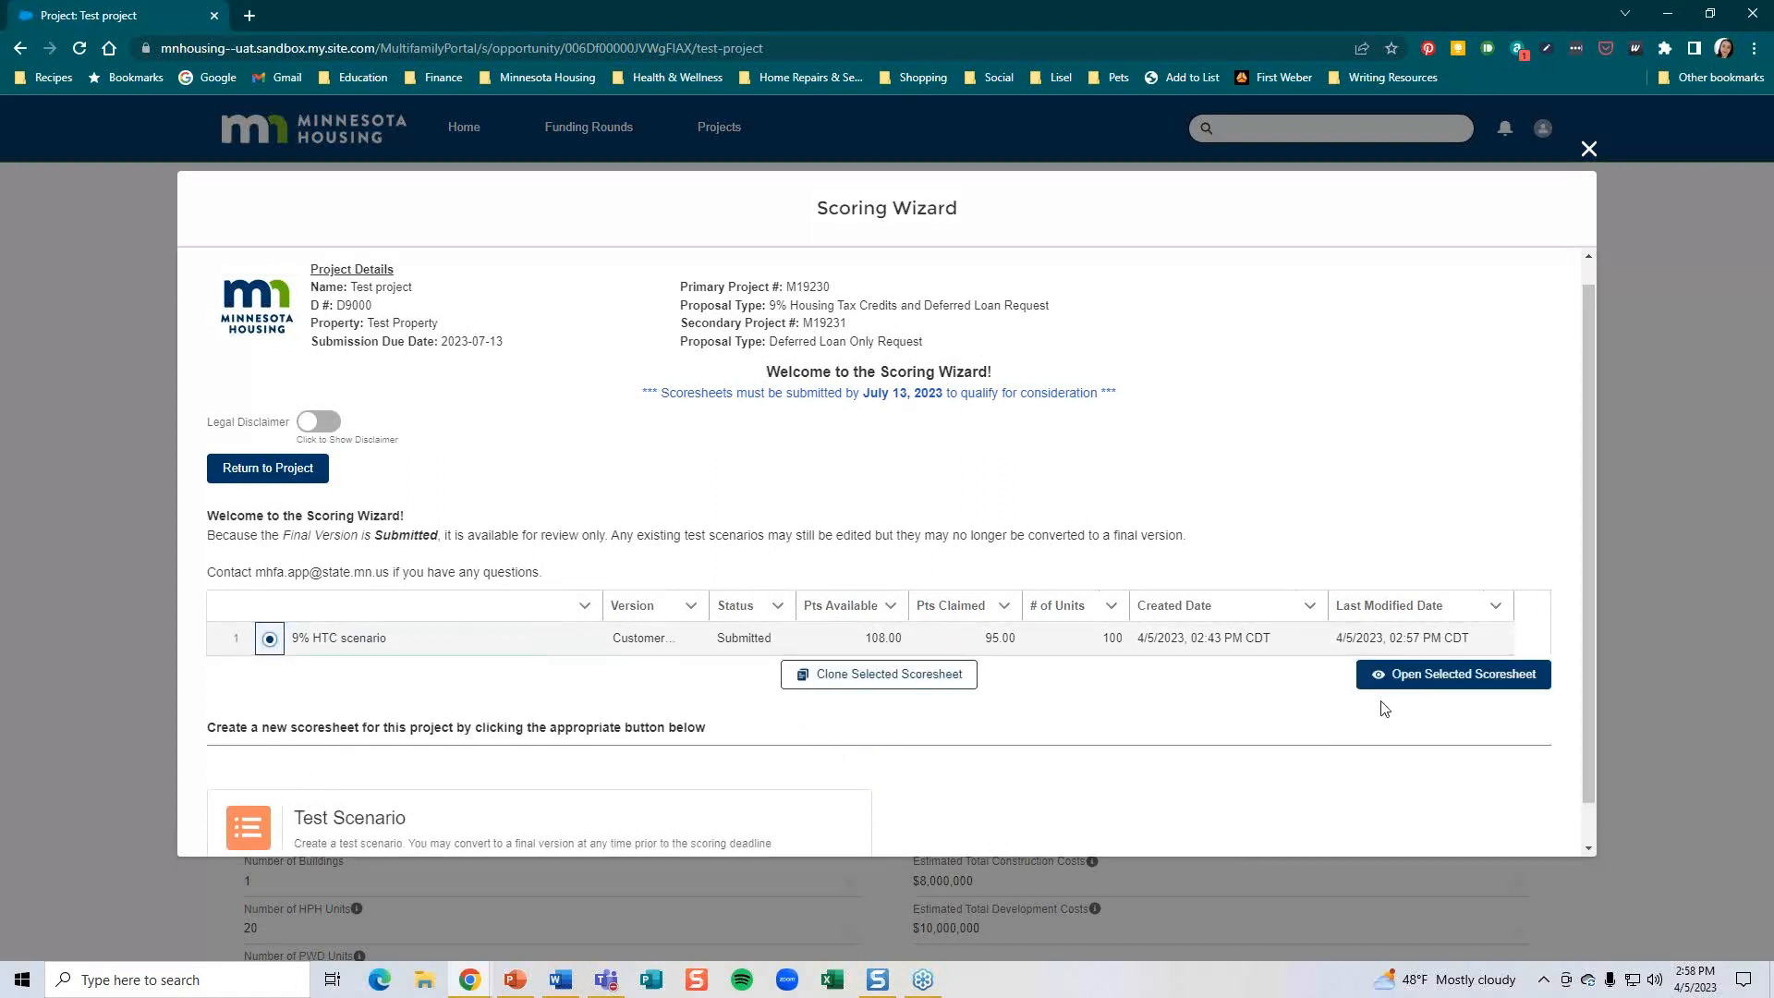
pyautogui.click(1430, 681)
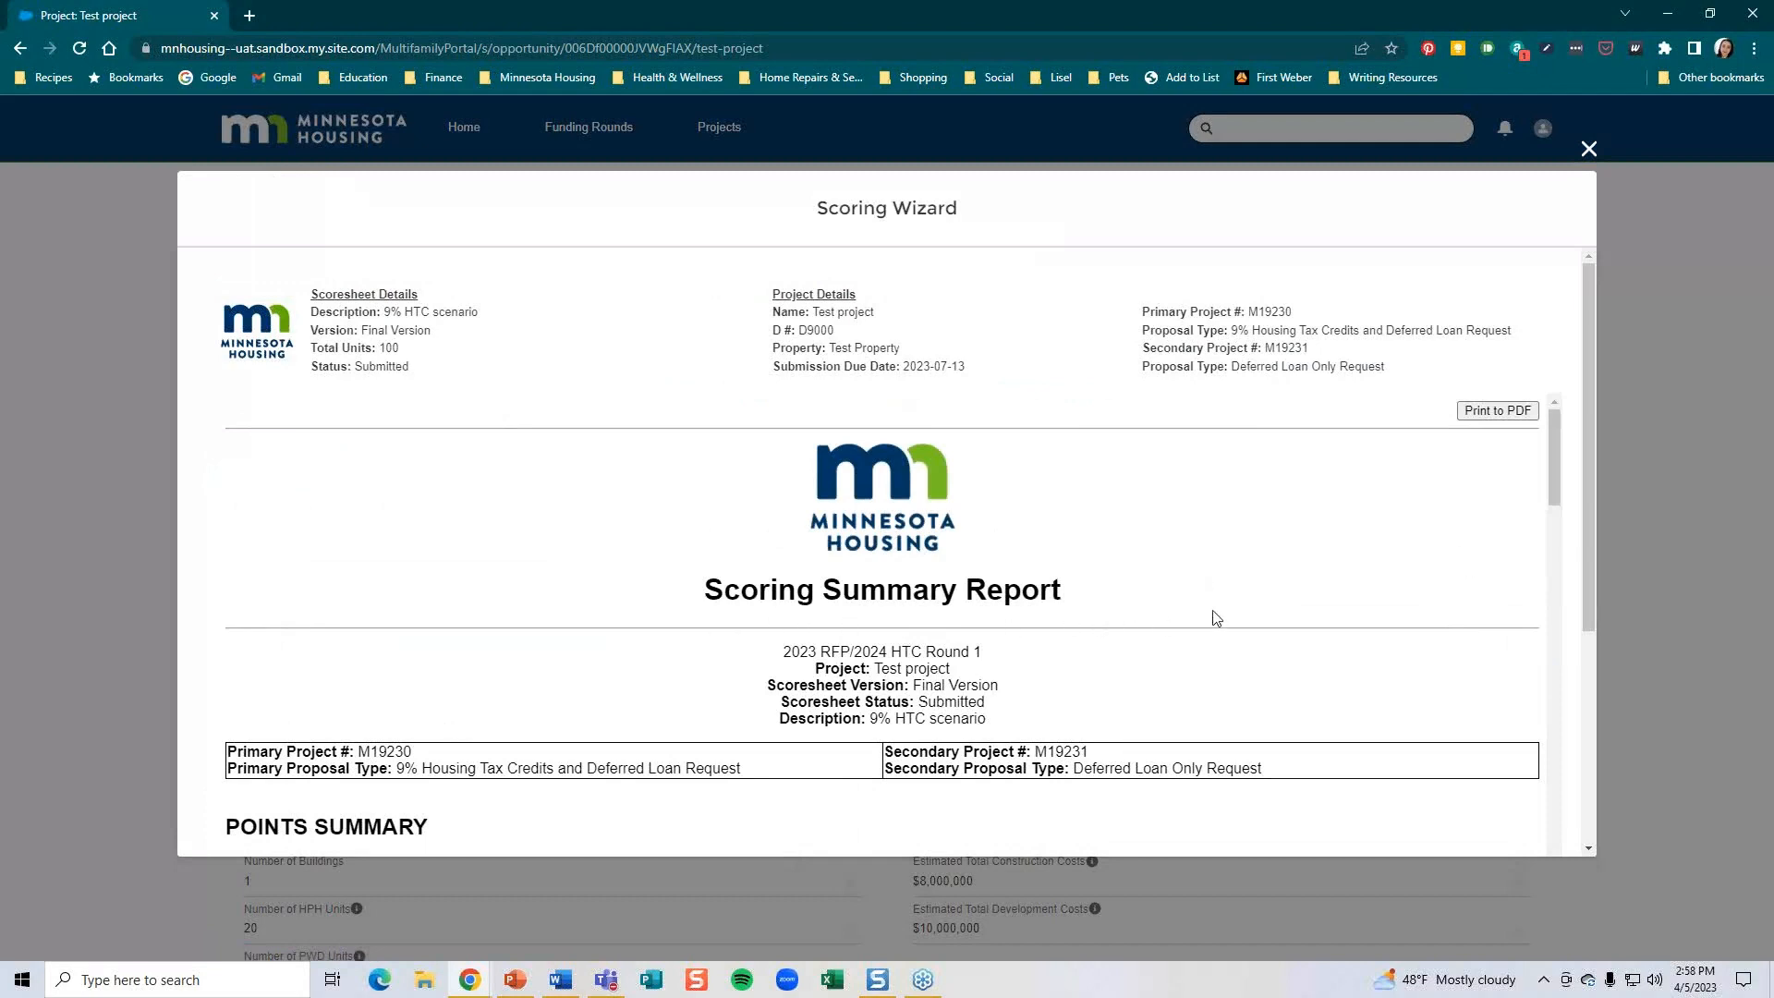
pyautogui.moveTo(1594, 532); pyautogui.dragTo(1601, 767)
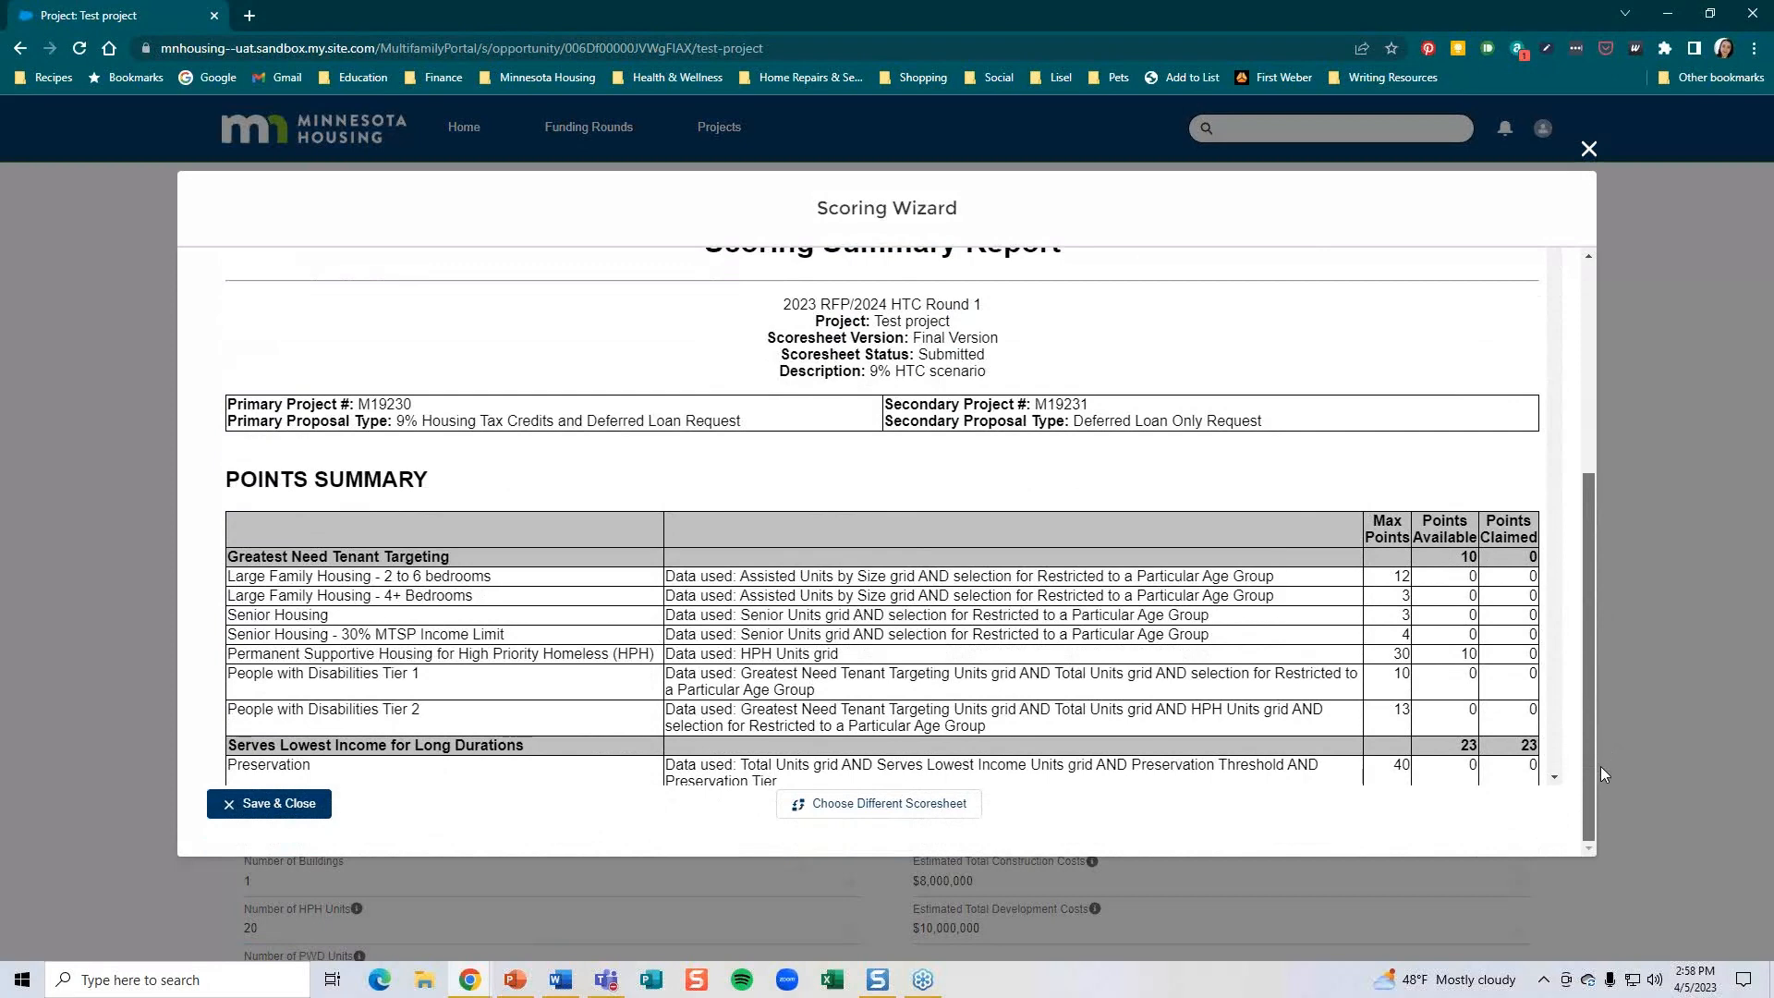
pyautogui.click(295, 805)
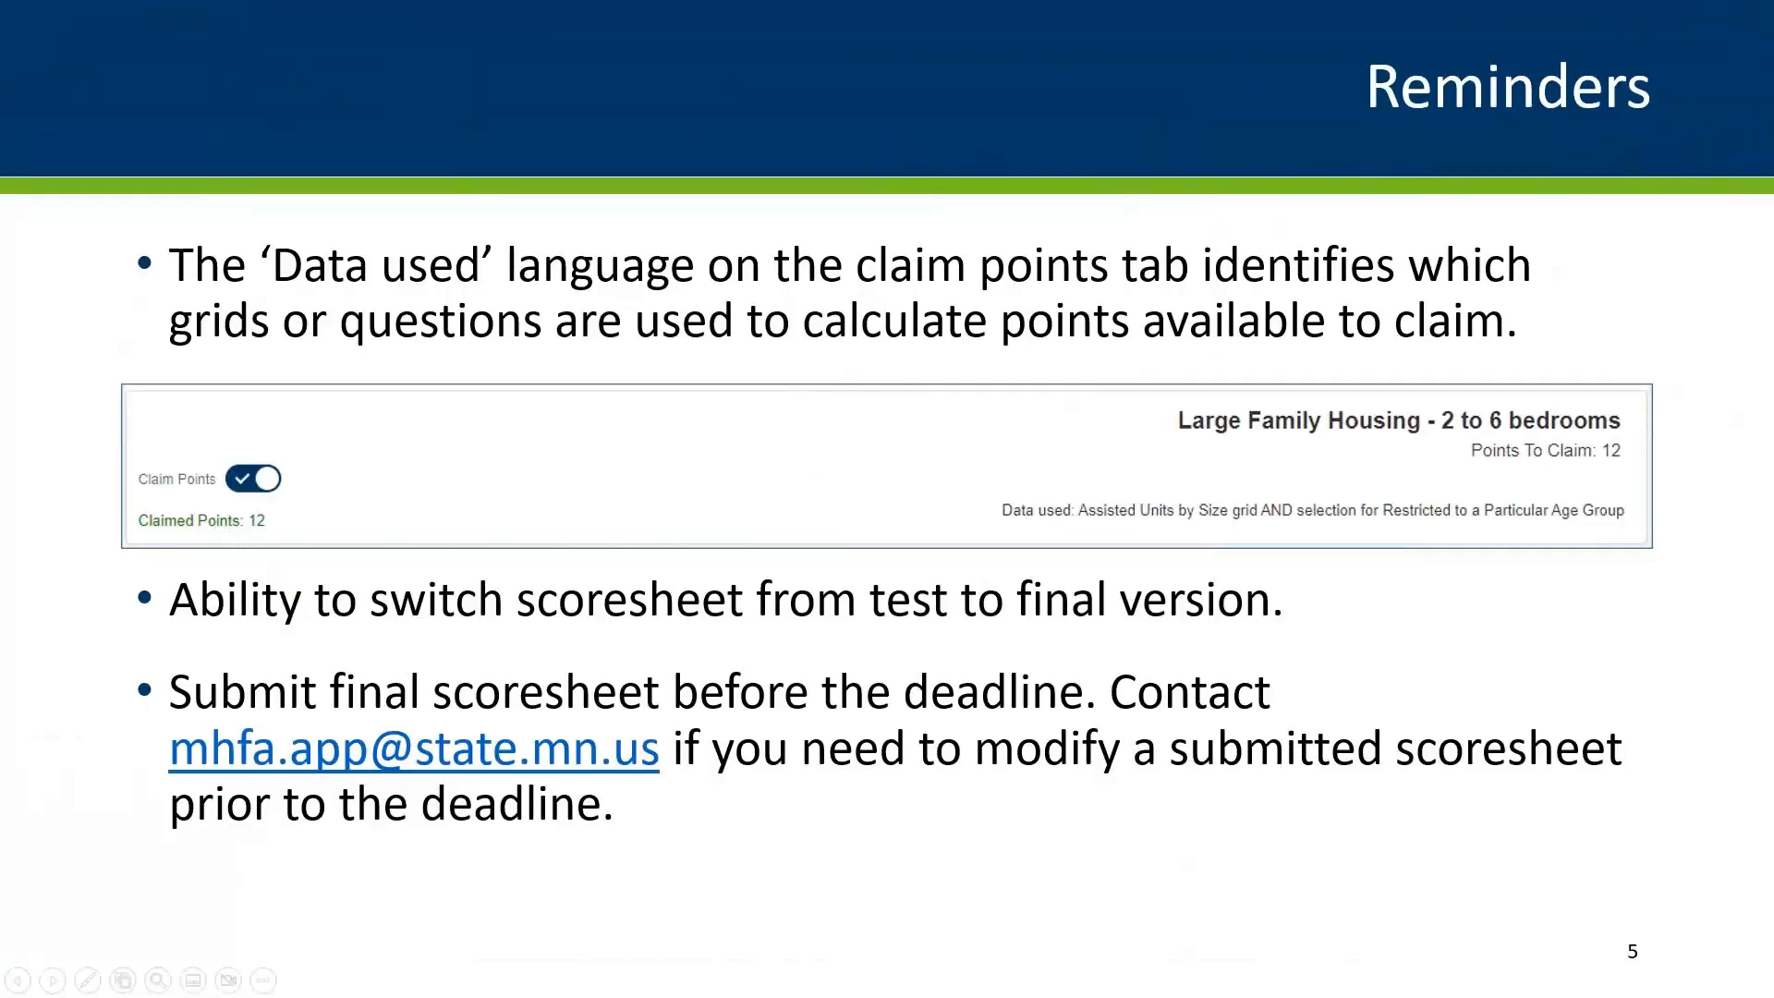